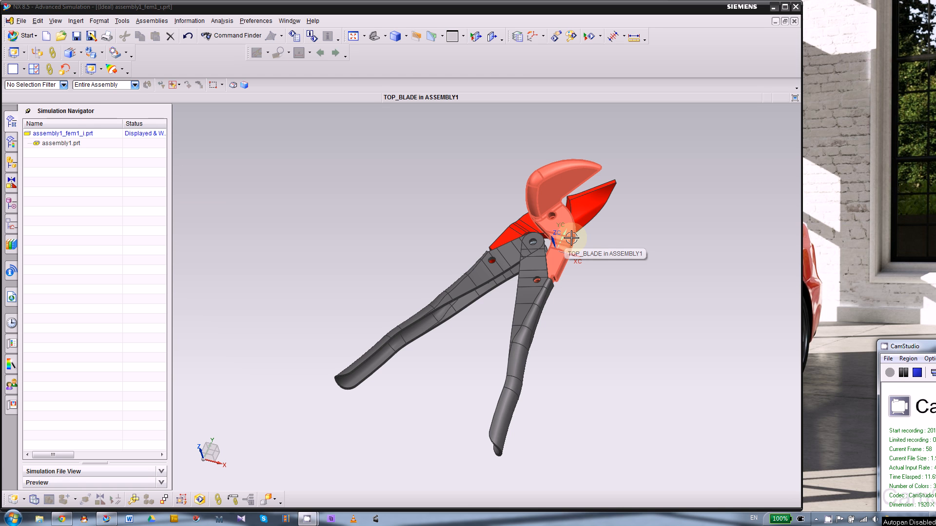
click(571, 238)
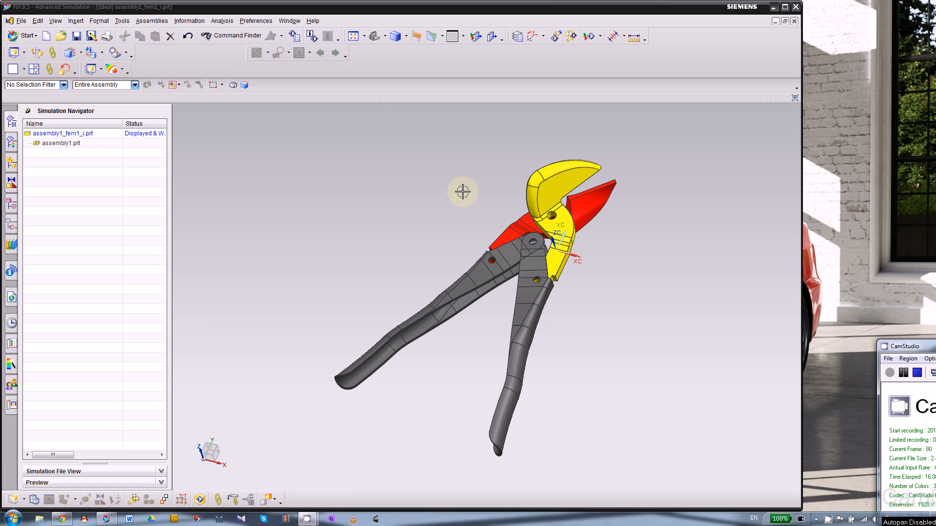
middle_drag(449, 207, 465, 195)
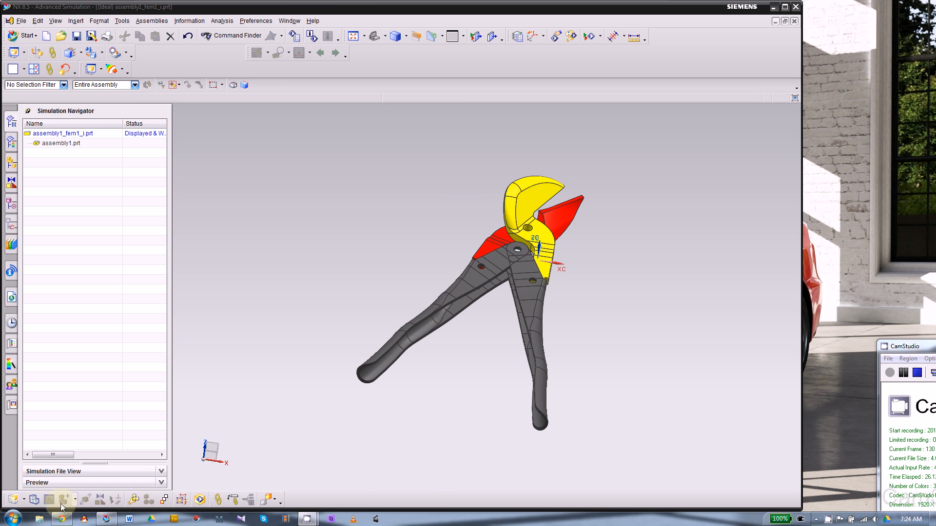
Switch to Chrome and view the Model for FEM folder in the course's files, and put the browser away
click(62, 520)
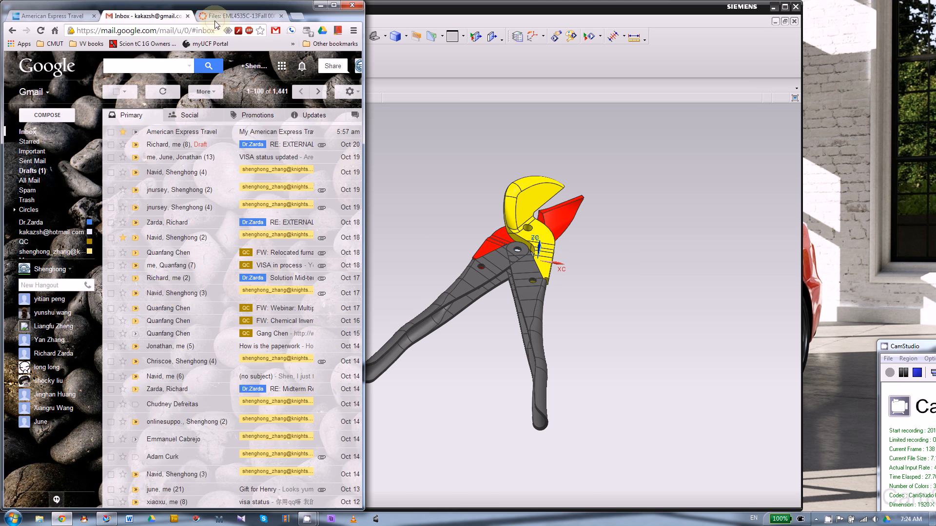
click(229, 15)
click(141, 152)
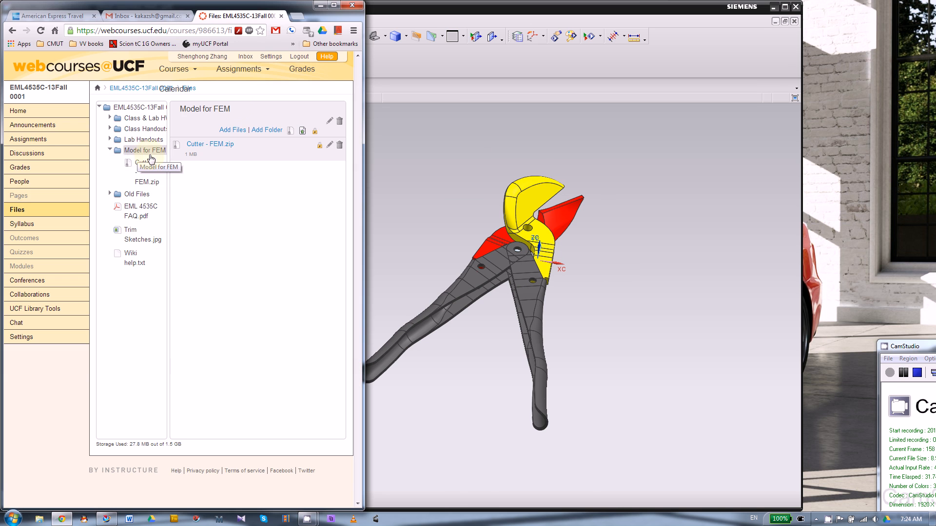
click(318, 7)
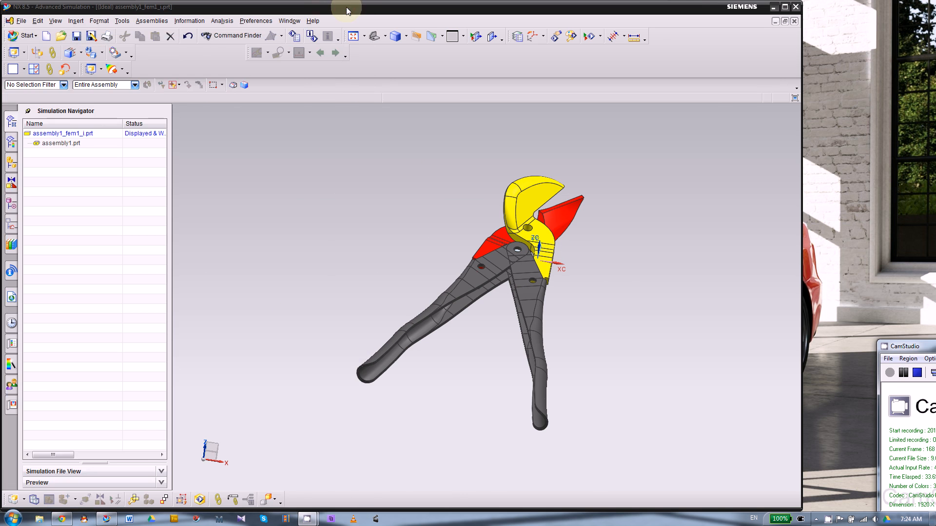
On the desktop, extract Cutter - FEM.zip into its own Cutter - FEM folder and place that folder beside the archive
click(773, 7)
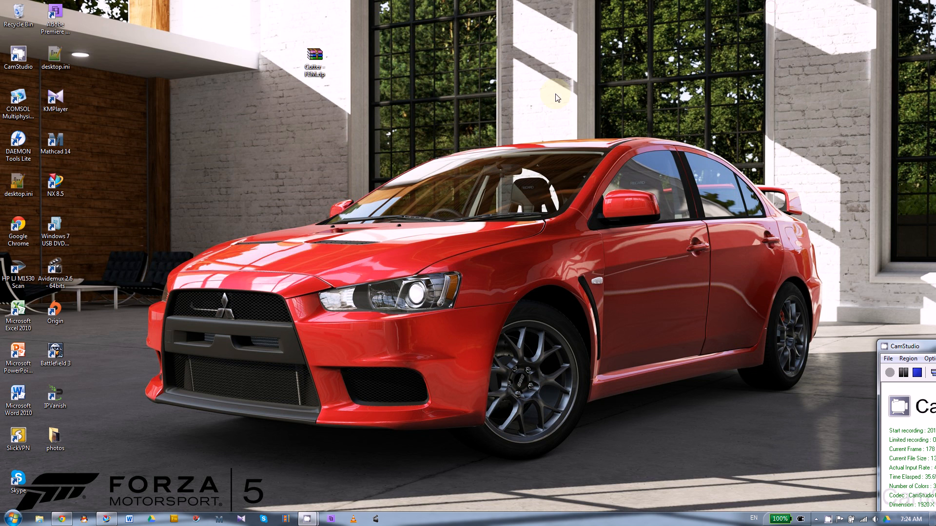
right_click(320, 73)
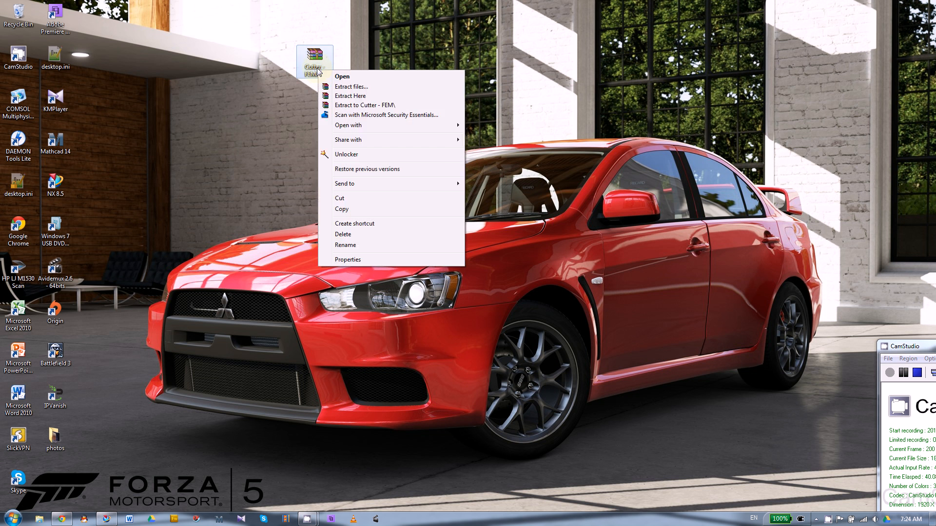
key(Escape)
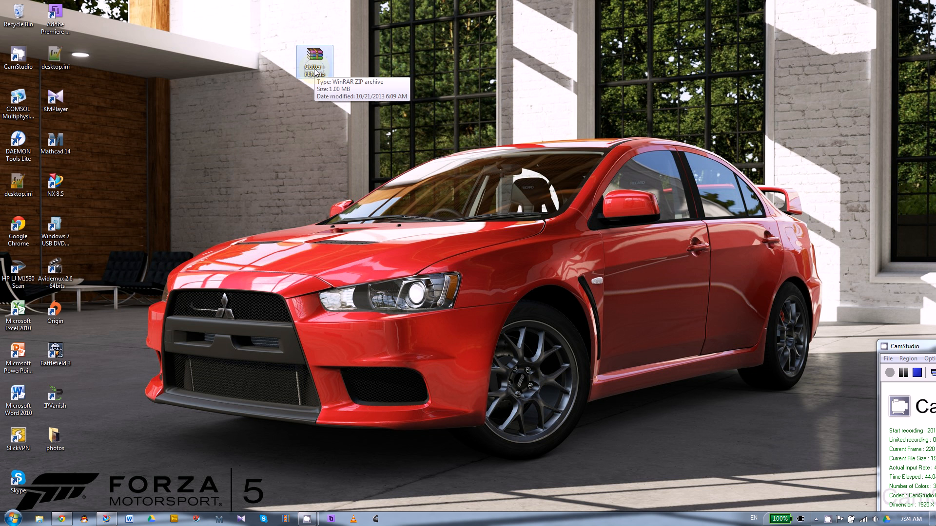
right_click(314, 72)
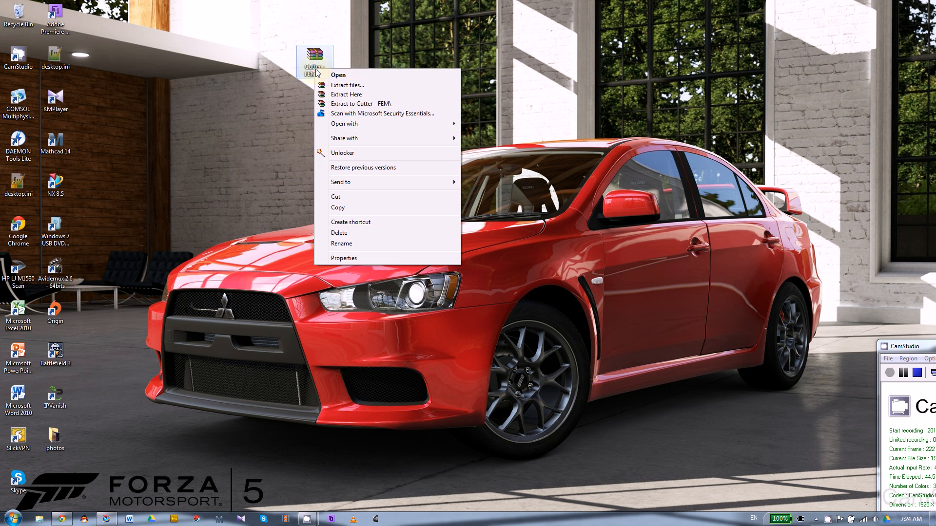
click(335, 102)
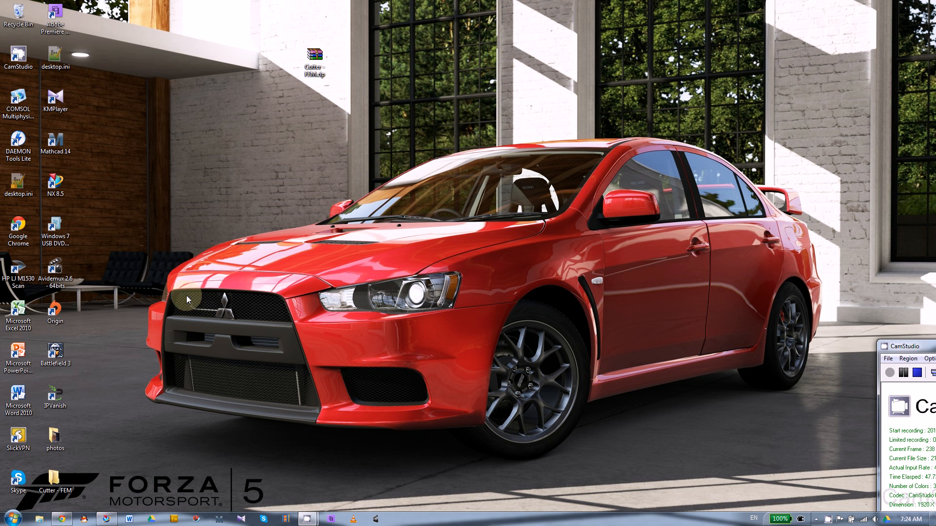
drag(56, 480, 90, 437)
drag(285, 67, 282, 63)
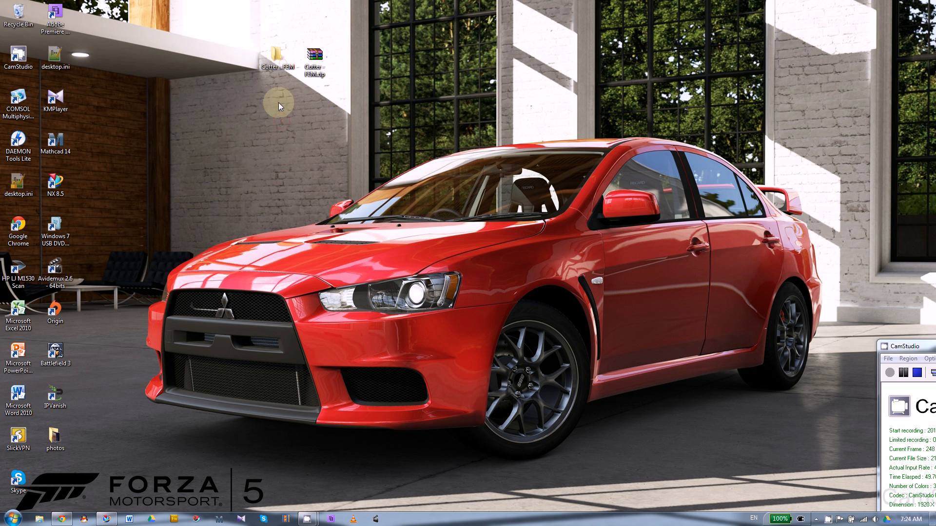
Open the extracted Cutter - FEM folder, check the part files including assembly1.prt, and close the folder window
double_click(277, 56)
drag(592, 263, 576, 278)
click(569, 214)
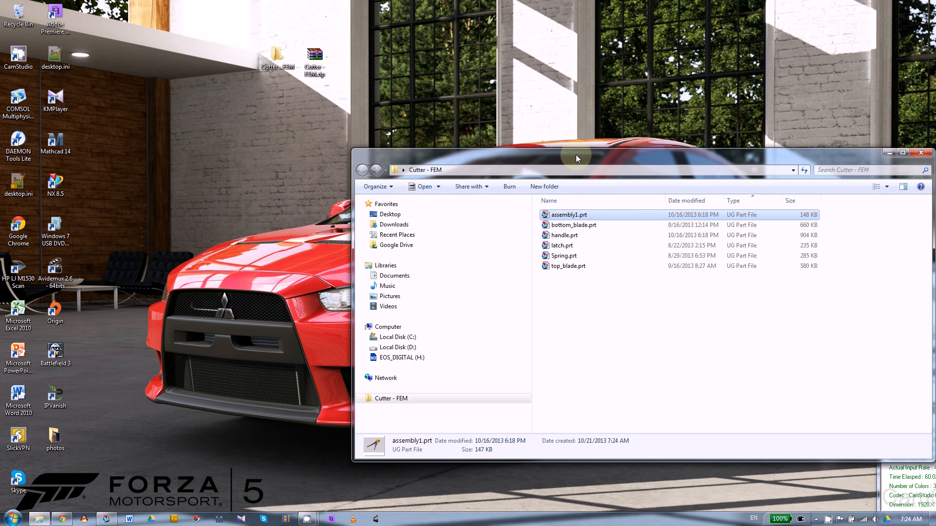
drag(551, 158, 415, 138)
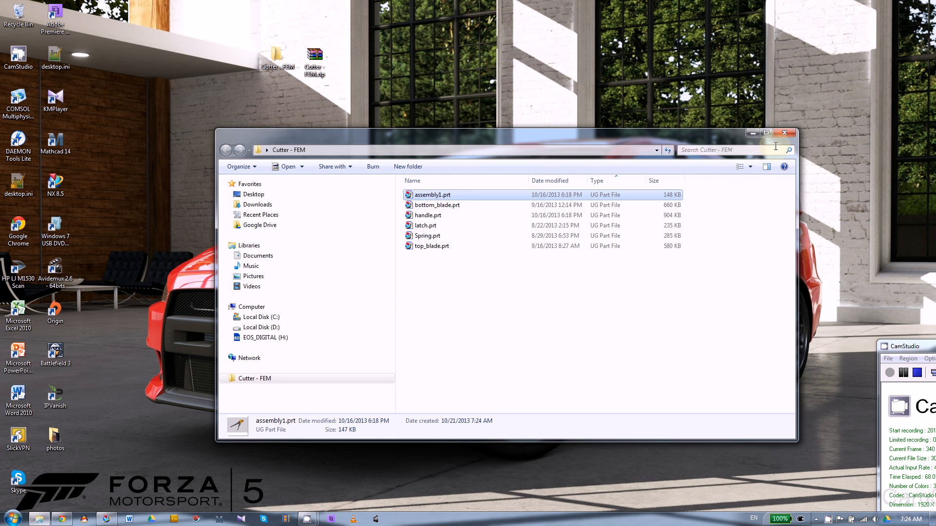
key(alt+F4)
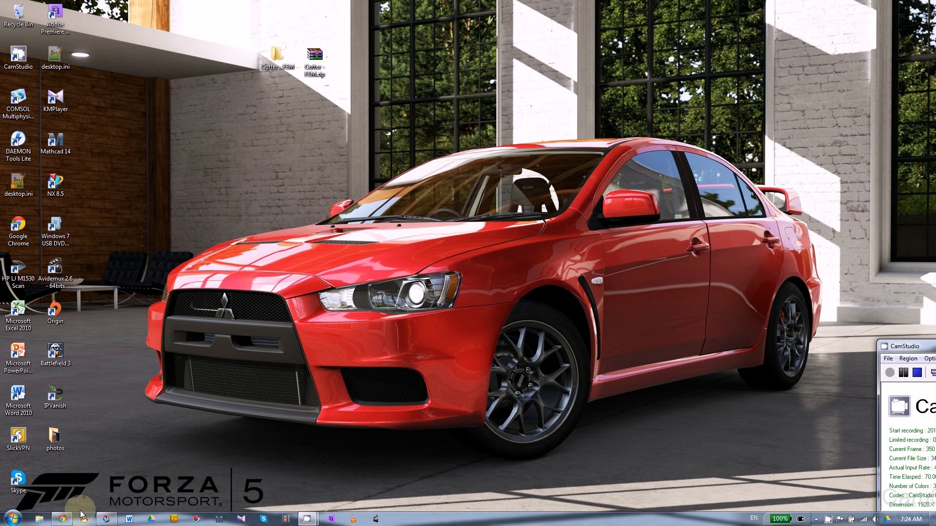
Switch back to NX and examine the hollow interior of the cutter's handle up close
click(106, 519)
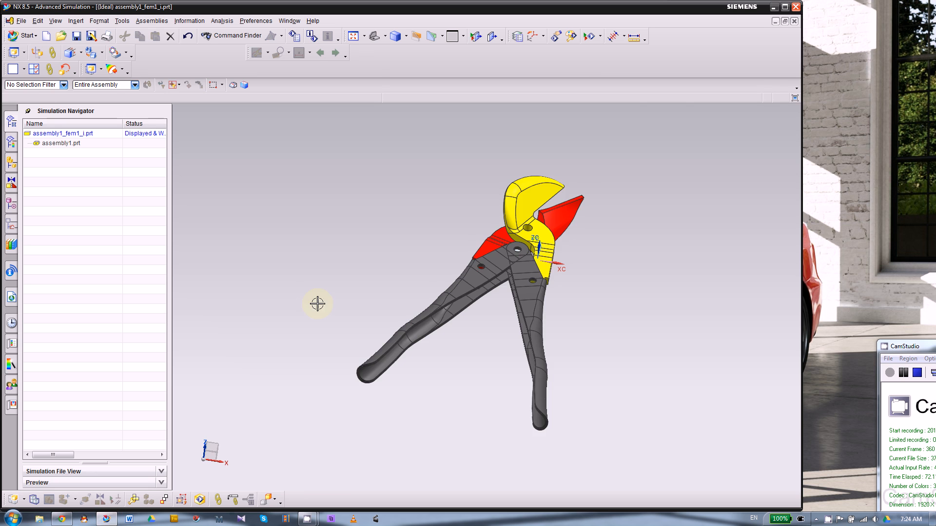
mouse_move(317, 303)
middle_down()
mouse_move(312, 291)
mouse_move(307, 304)
middle_up()
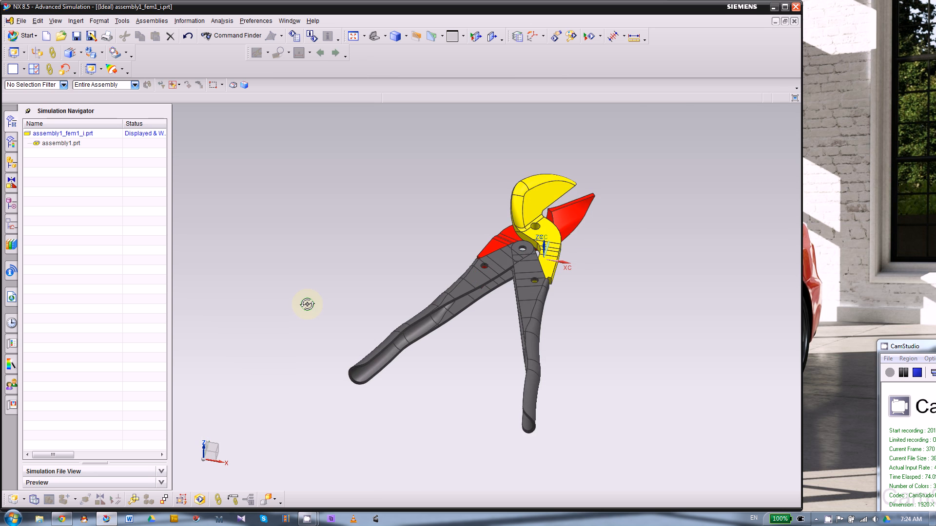
scroll(463, 351, up, 3)
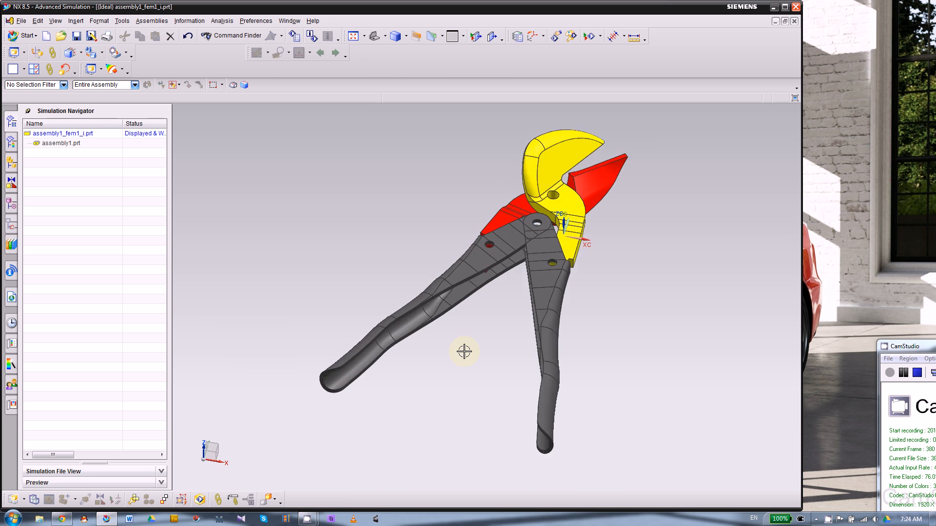
middle_drag(464, 351, 476, 328)
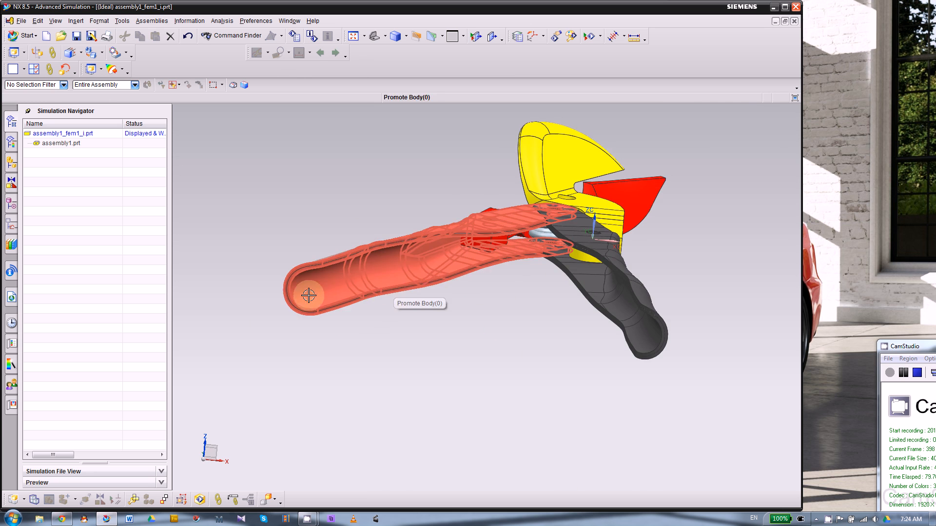
scroll(285, 250, up, 5)
Inspect the handle's wall thickness in wireframe display, and restore the shaded display with edges
right_click(251, 227)
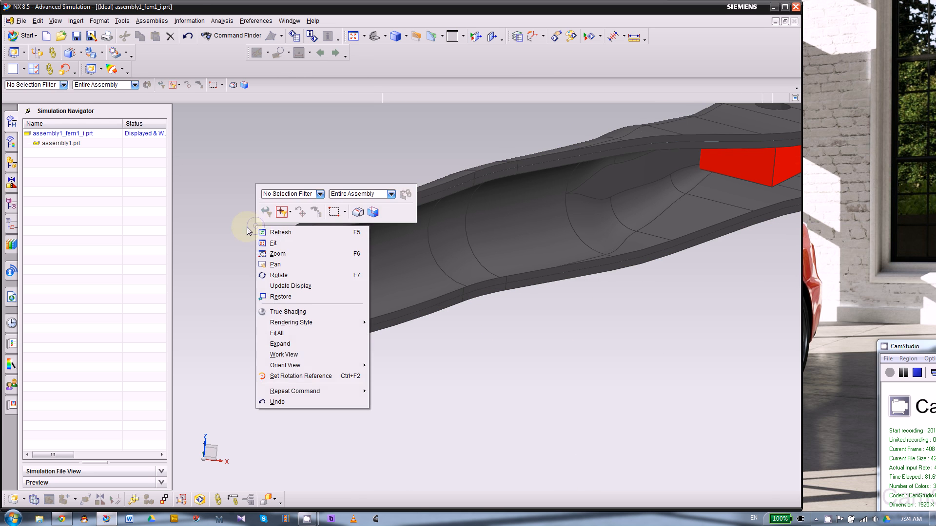
click(204, 225)
right_click(203, 225)
click(181, 229)
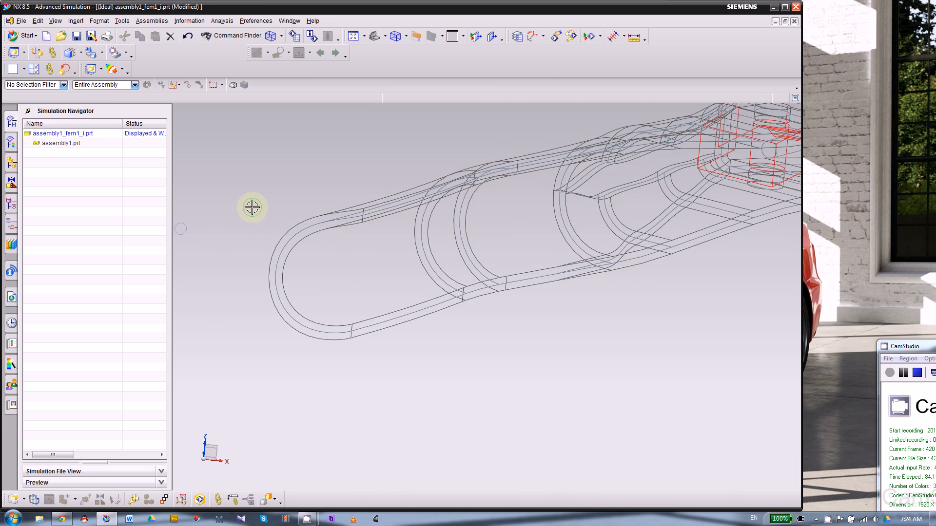
middle_drag(252, 207, 251, 272)
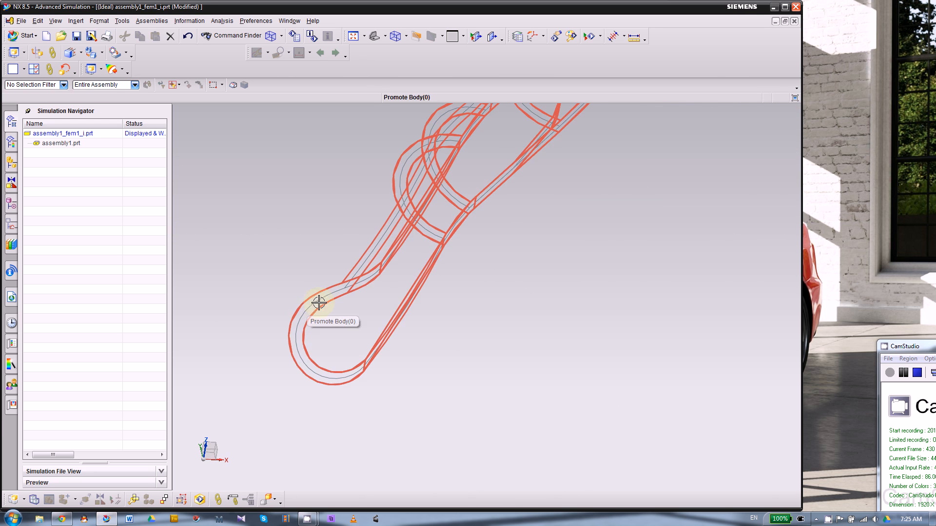
right_click(278, 215)
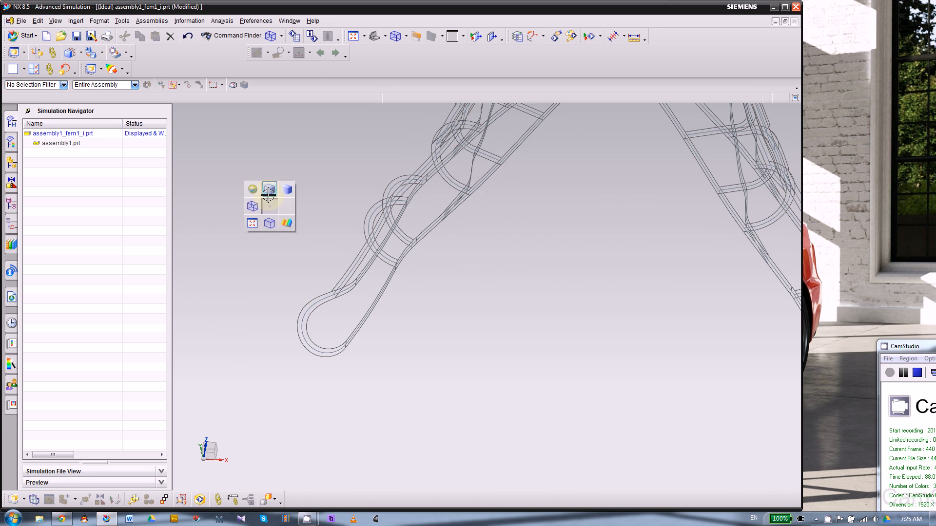
click(269, 194)
Examine the shaded cutter assembly from several angles, including its handles, blades and pivot holes
scroll(287, 304, down, 5)
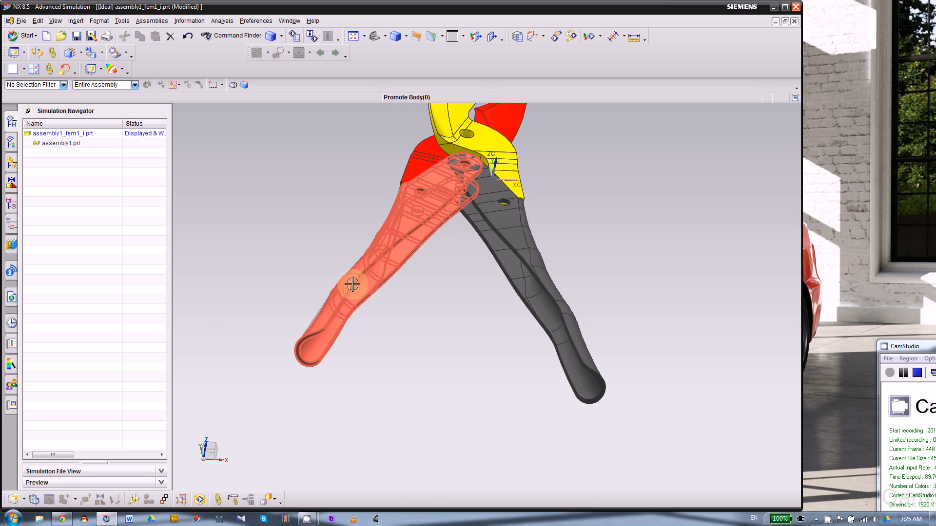
scroll(309, 314, up, 6)
scroll(314, 375, down, 5)
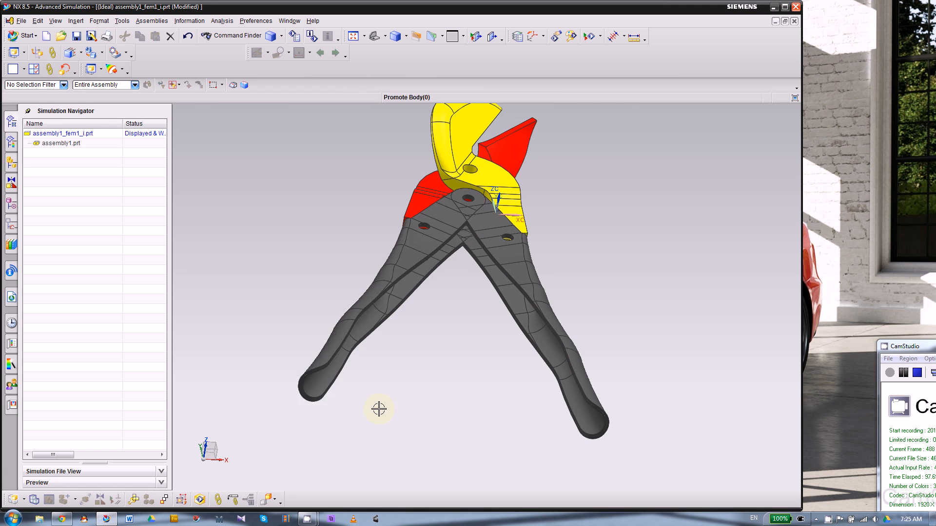
middle_drag(441, 410, 485, 446)
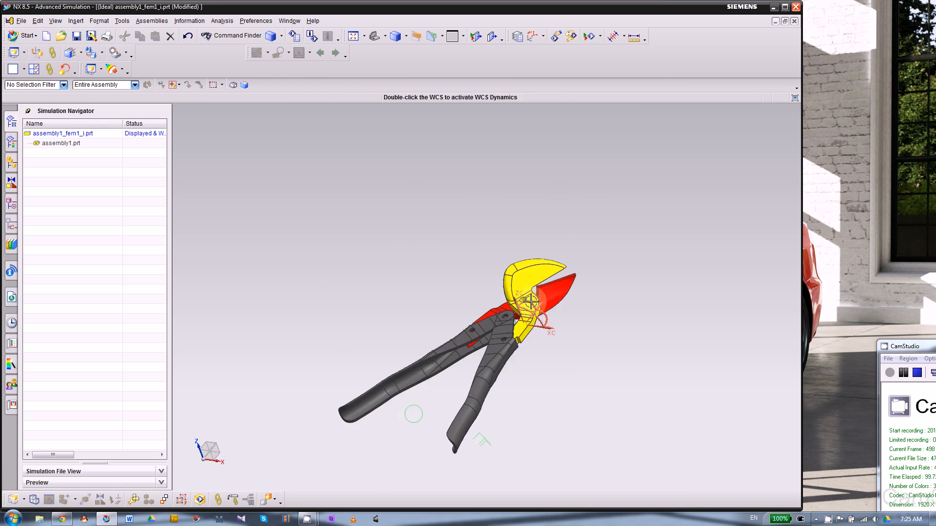
scroll(522, 261, up, 3)
scroll(582, 291, down, 2)
middle_drag(582, 291, 404, 346)
scroll(501, 305, up, 3)
scroll(520, 234, down, 4)
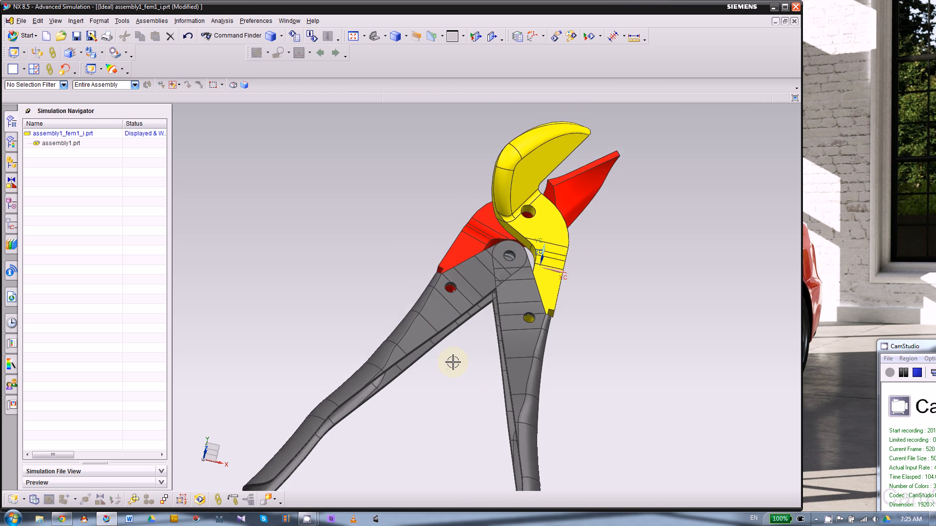
middle_drag(469, 351, 399, 398)
scroll(407, 348, down, 2)
scroll(414, 410, up, 3)
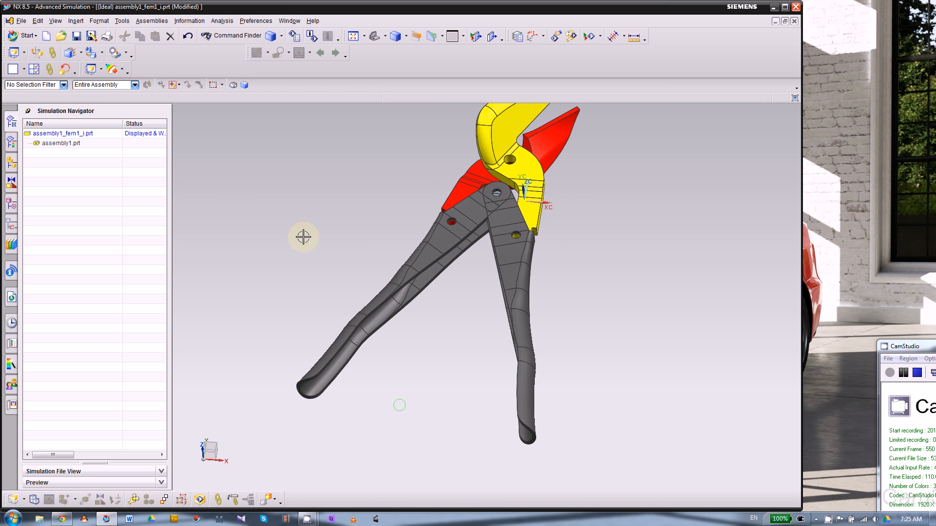
Switch to assembly1_fem1.fem and examine the mesh on the cutter's blades and handles
click(271, 22)
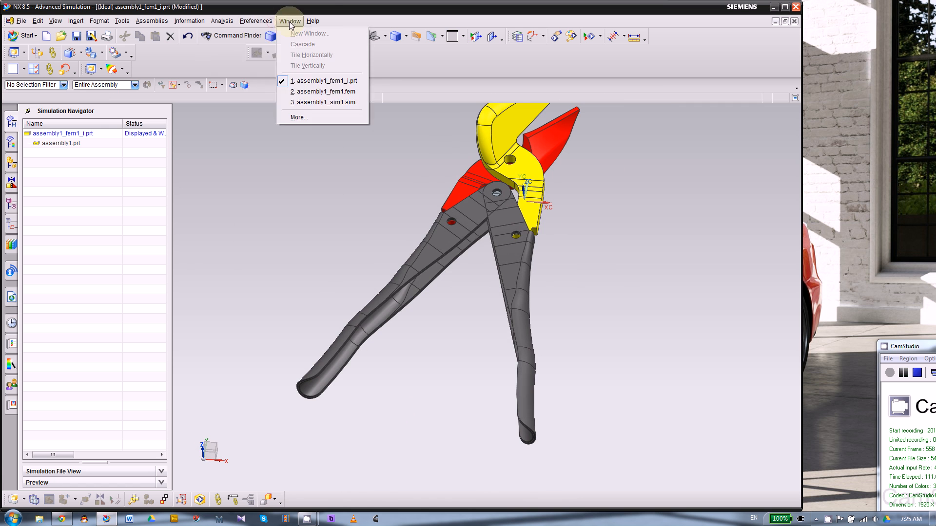
mouse_move(290, 21)
click(314, 93)
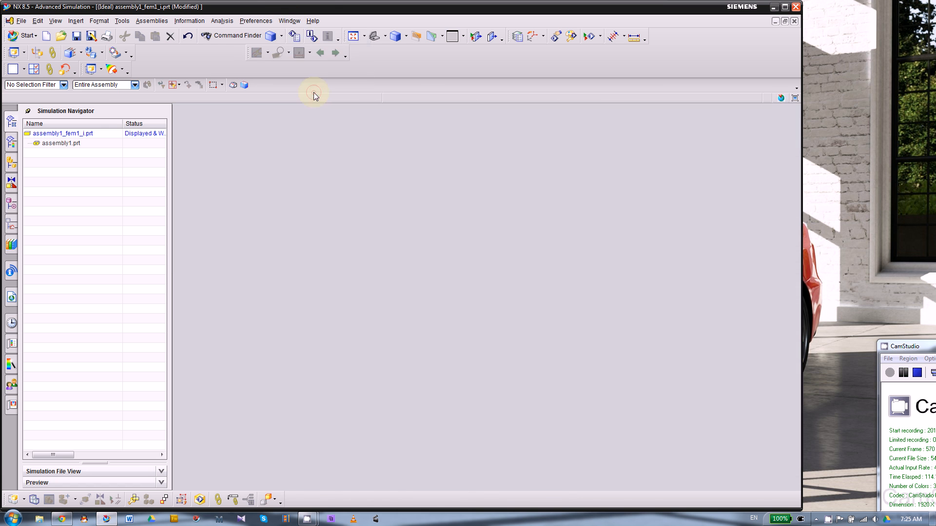
scroll(455, 272, down, 3)
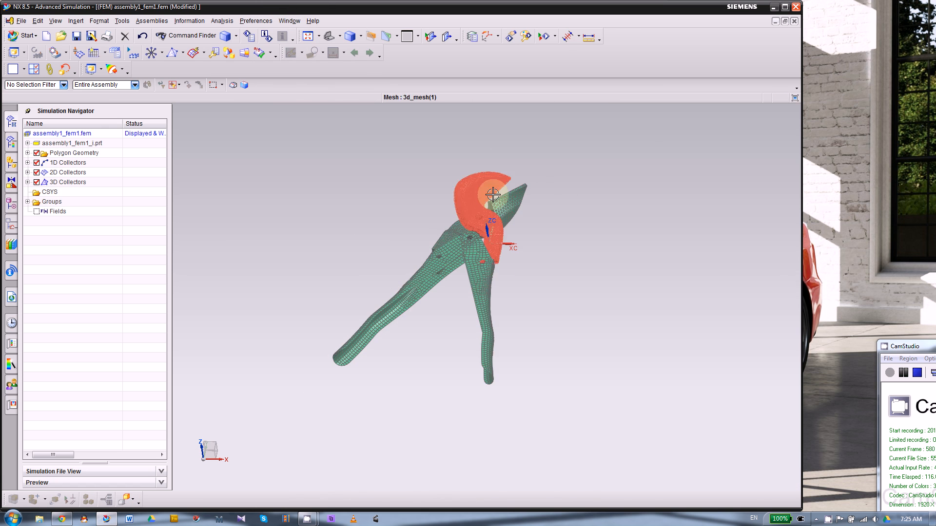
scroll(537, 190, up, 2)
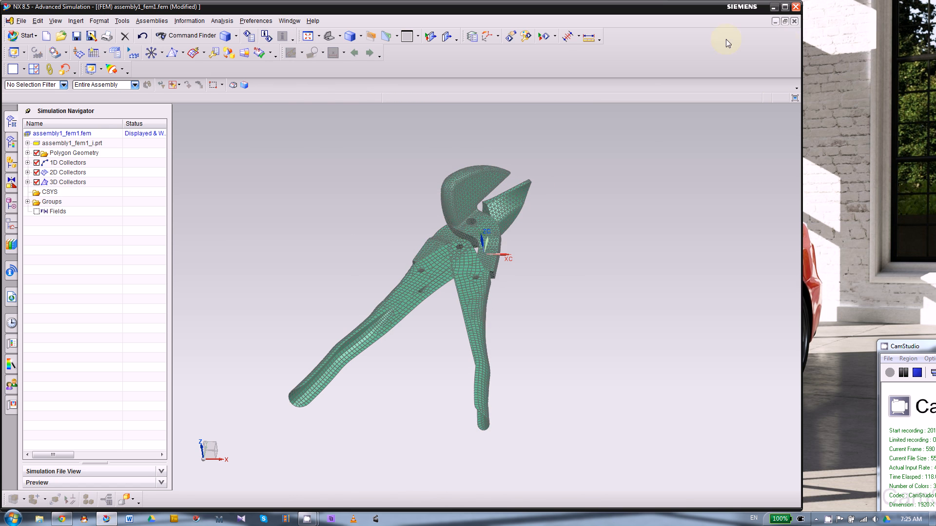
Close assembly1_fem1.fem and assembly1_sim1.sim without saving their changes
click(794, 22)
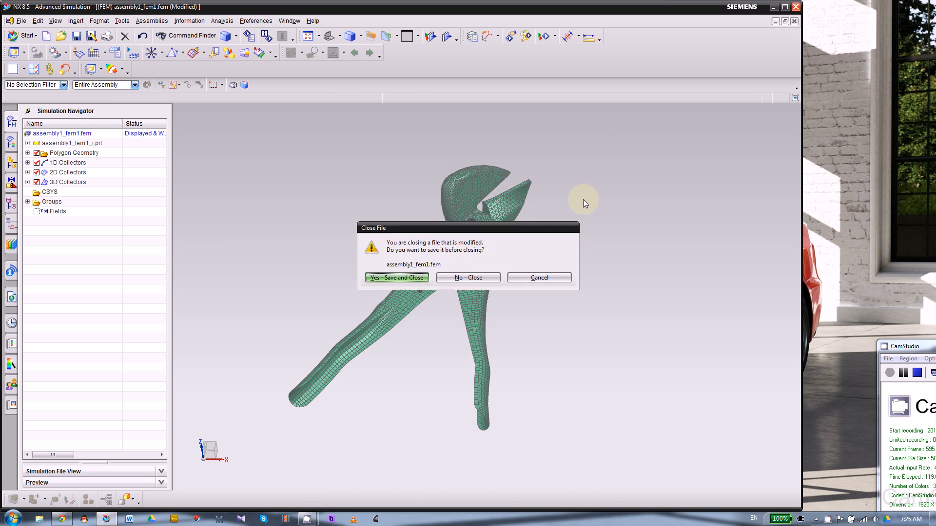
click(470, 276)
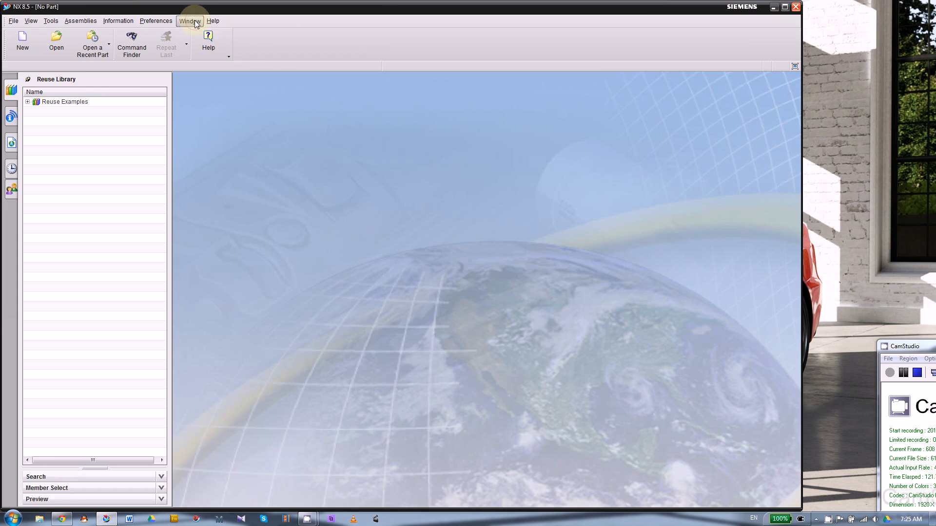
click(190, 21)
click(211, 44)
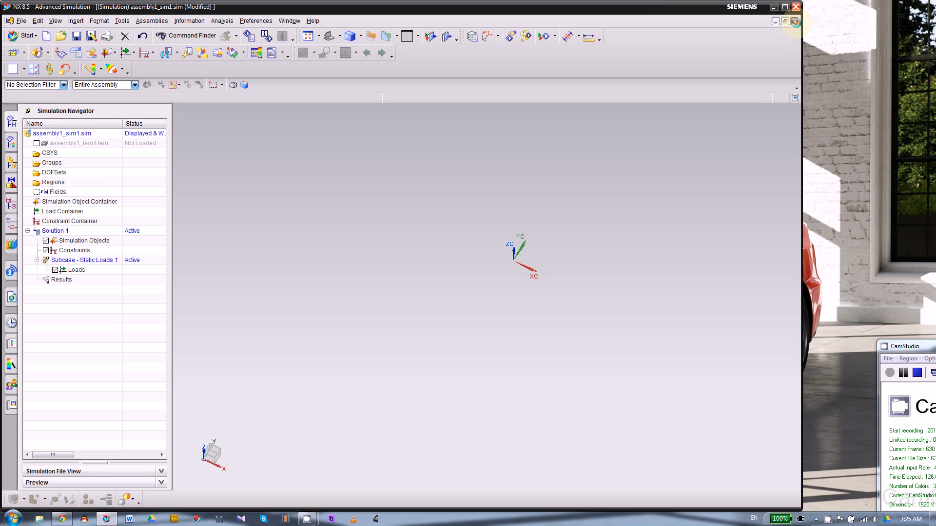
click(795, 22)
click(444, 275)
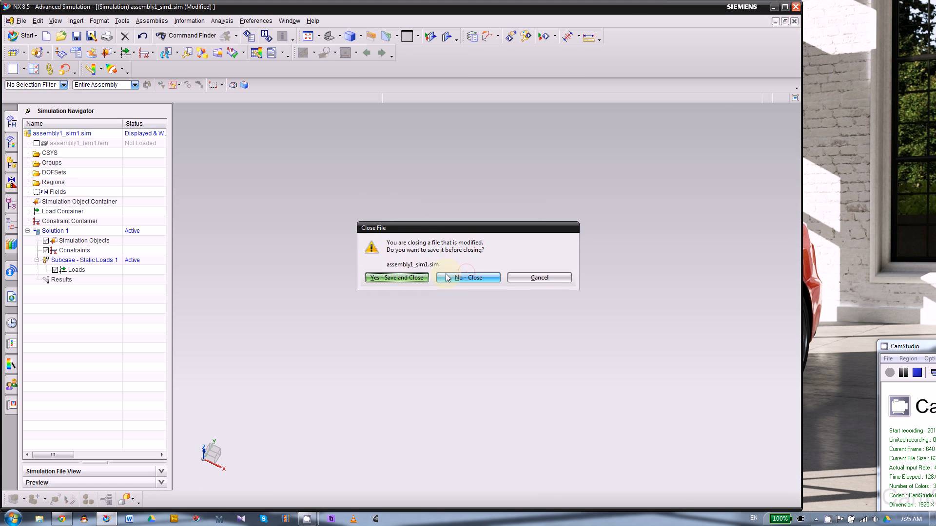
Close assembly1_sim1.sim without saving, and close the idealized part assembly1_fem1_i.prt together with its components
click(466, 277)
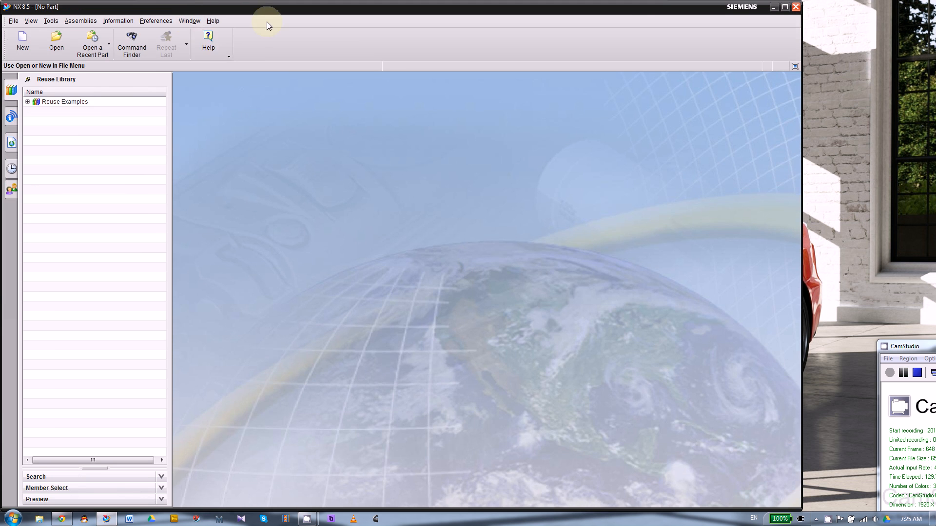
click(189, 21)
click(209, 34)
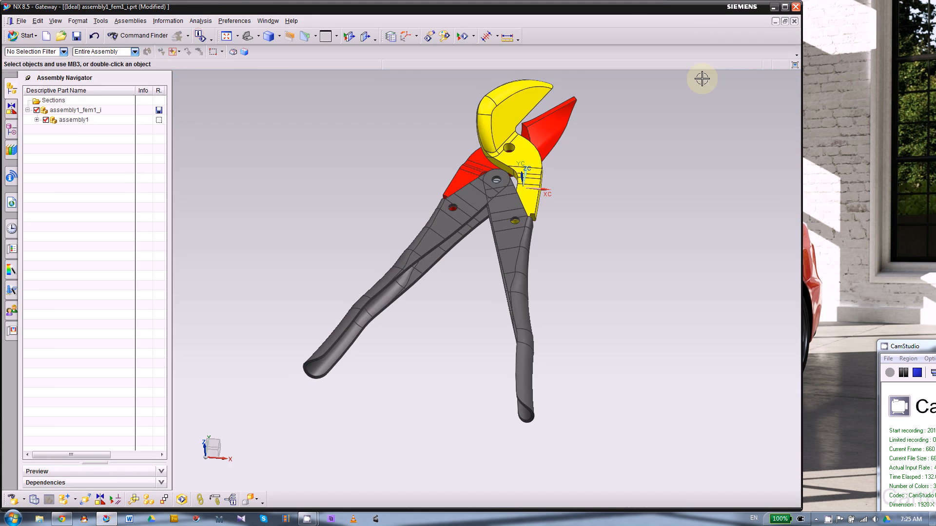
click(794, 22)
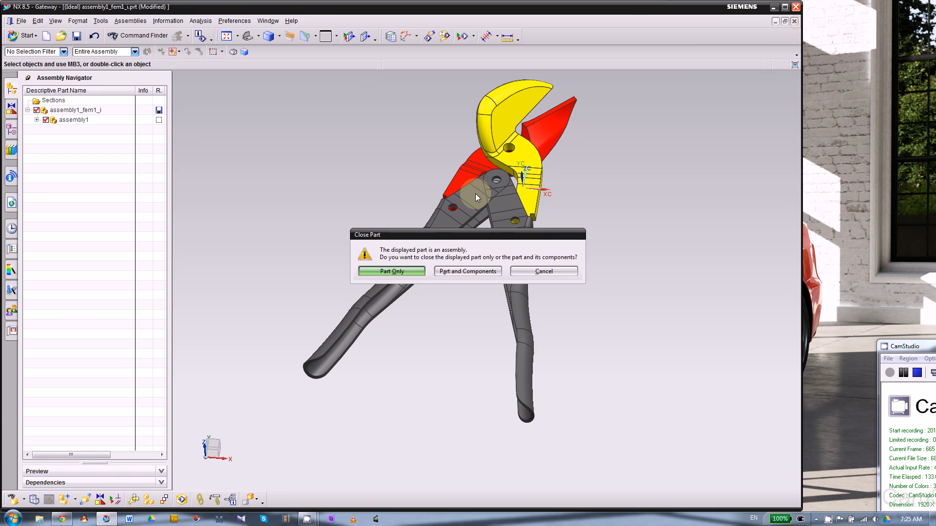
click(467, 272)
click(422, 278)
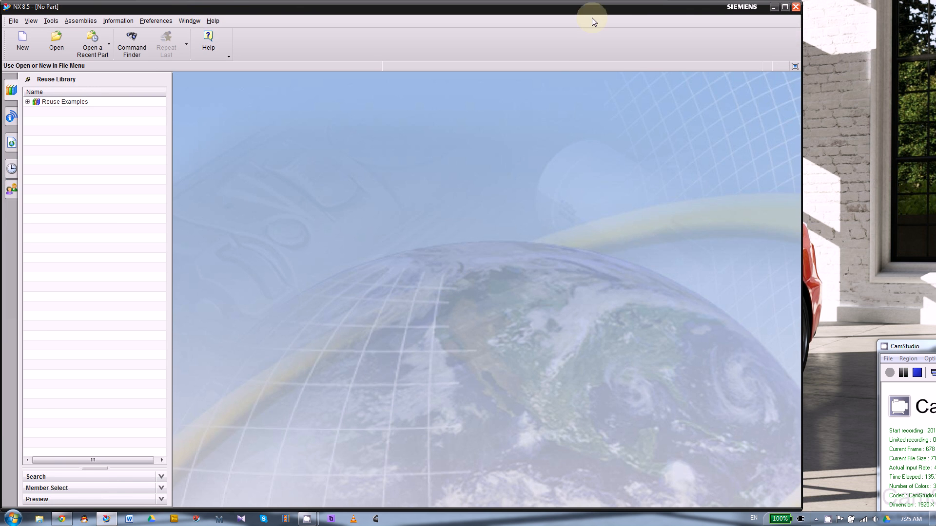
click(191, 21)
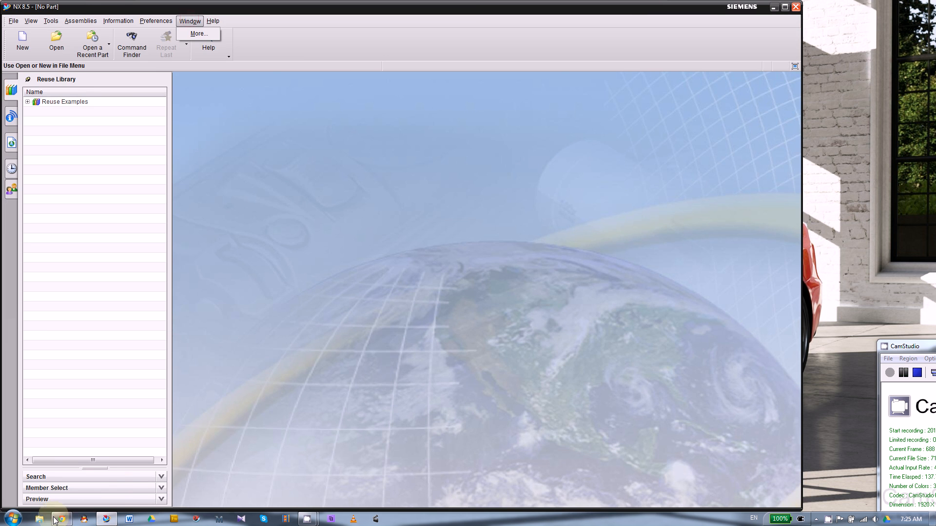
Open assembly1.prt in NX from the Cutter - FEM folder on the desktop
click(774, 7)
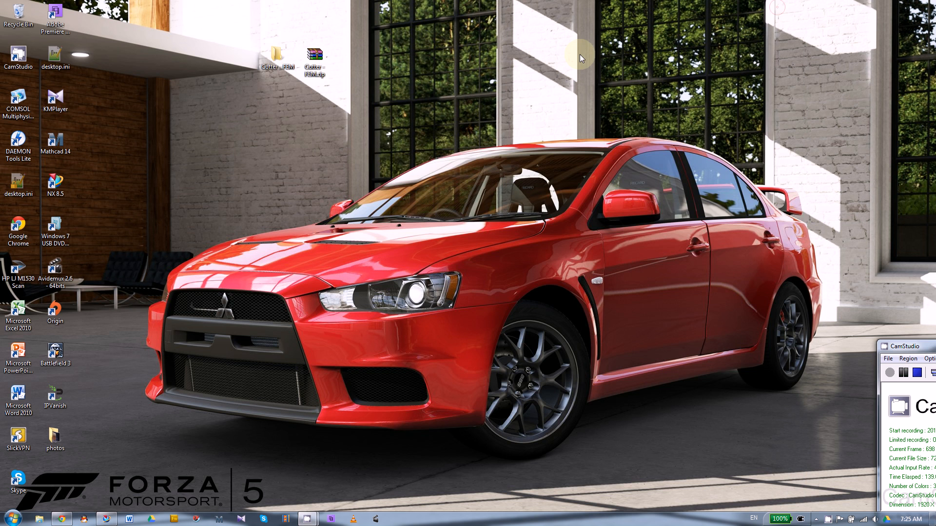
double_click(262, 72)
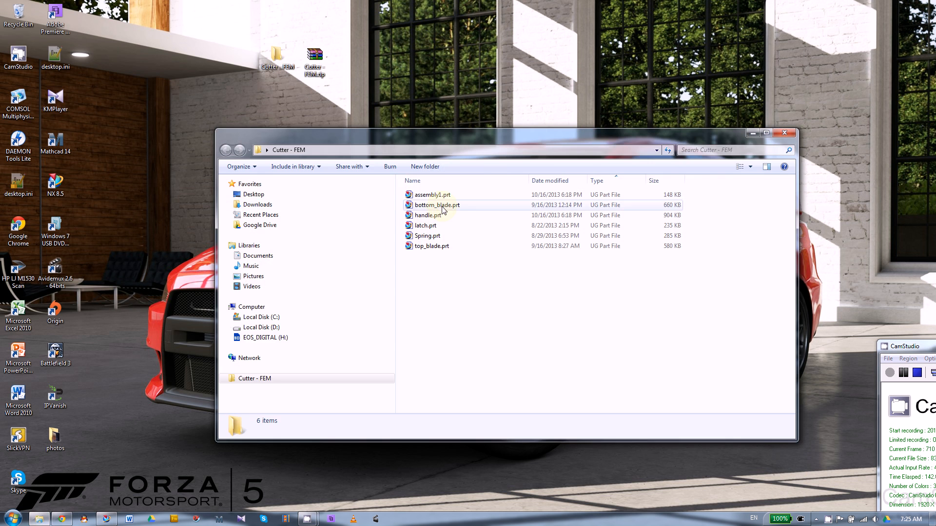
double_click(432, 195)
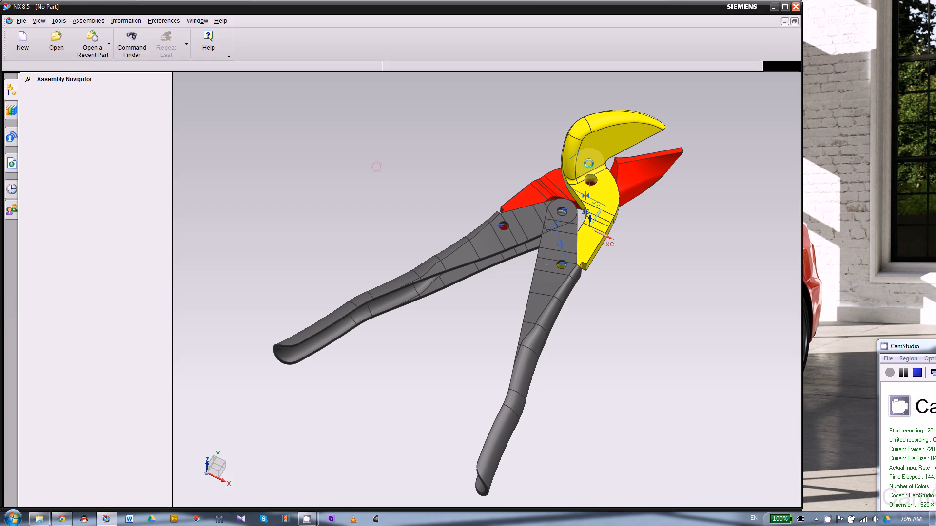
drag(905, 347, 876, 262)
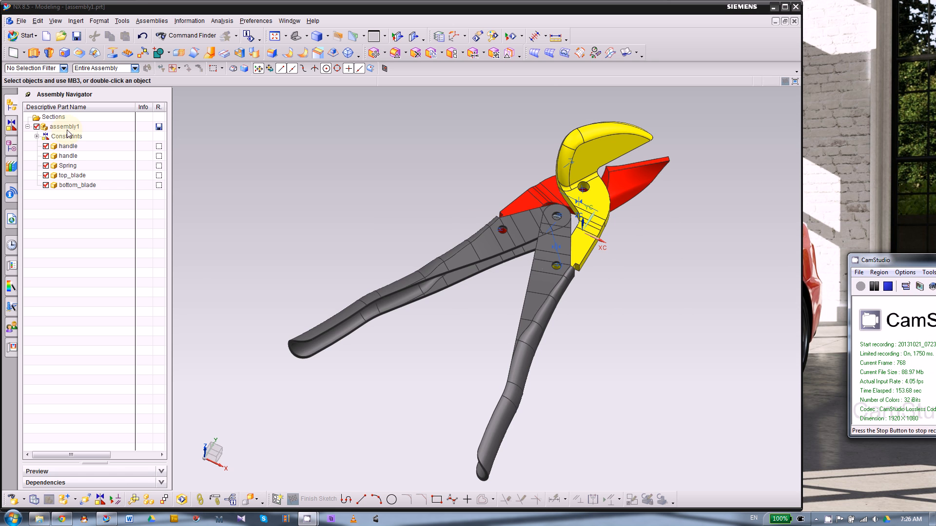
middle_drag(539, 204, 439, 336)
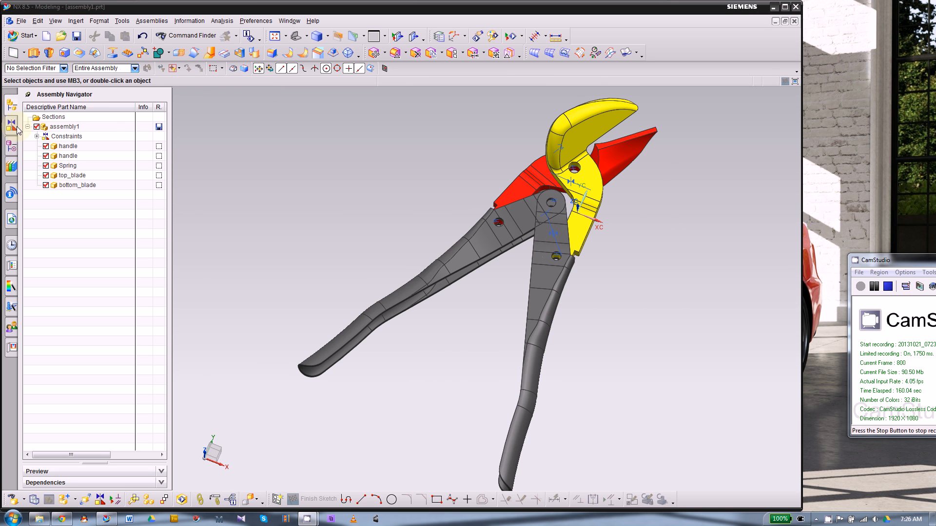
Switch to Advanced Simulation and create a new FEM and simulation for assembly1.prt with NX NASTRAN, Structural analysis and the default solution
click(24, 37)
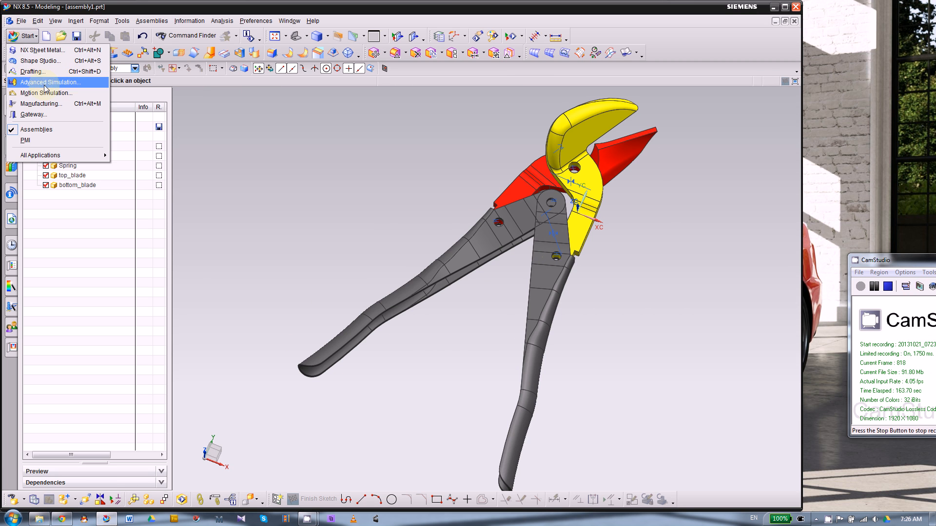
click(61, 83)
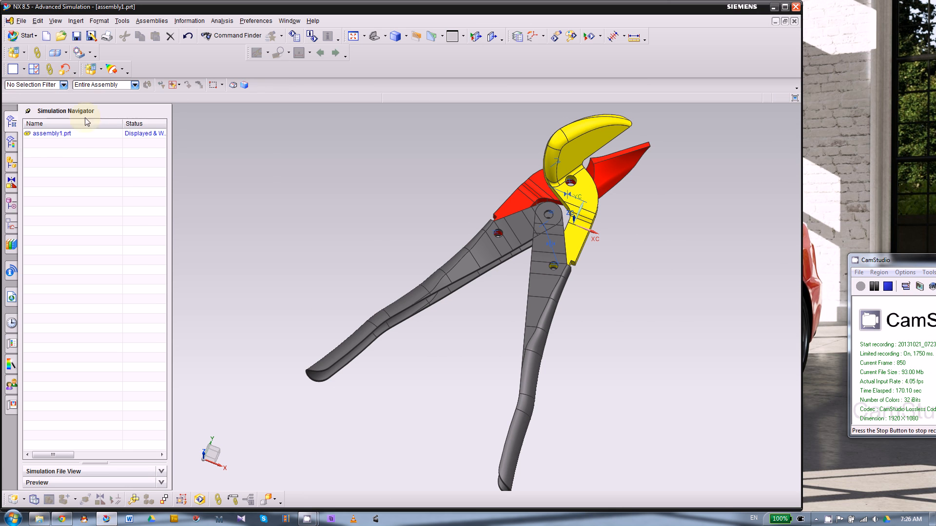
right_click(58, 134)
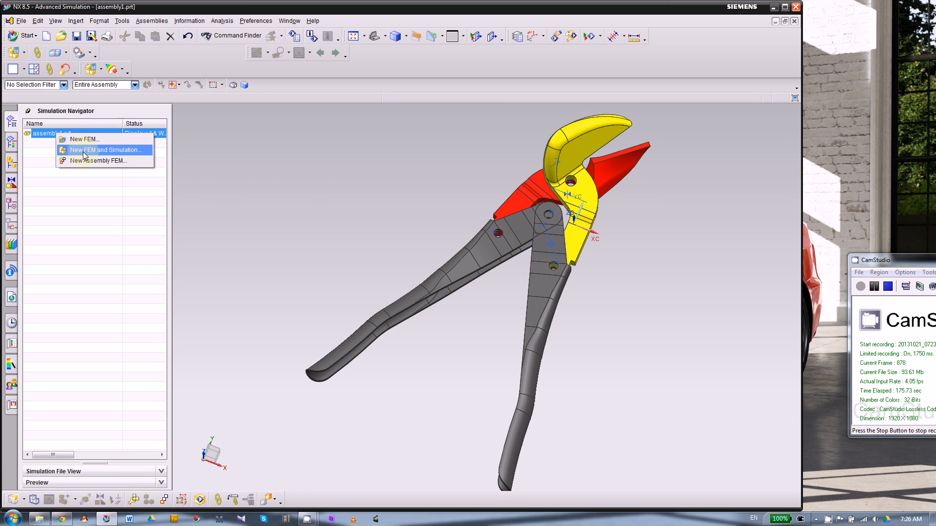
click(117, 151)
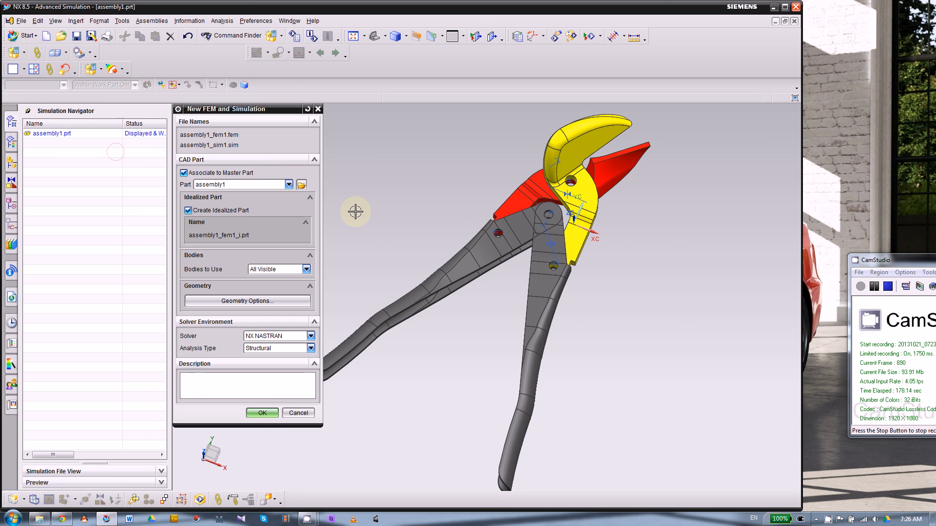
click(263, 414)
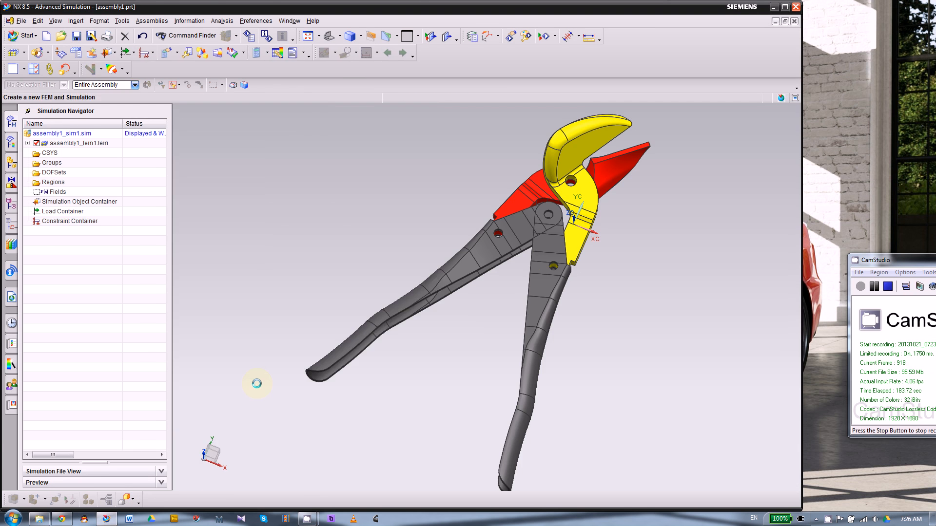
click(347, 479)
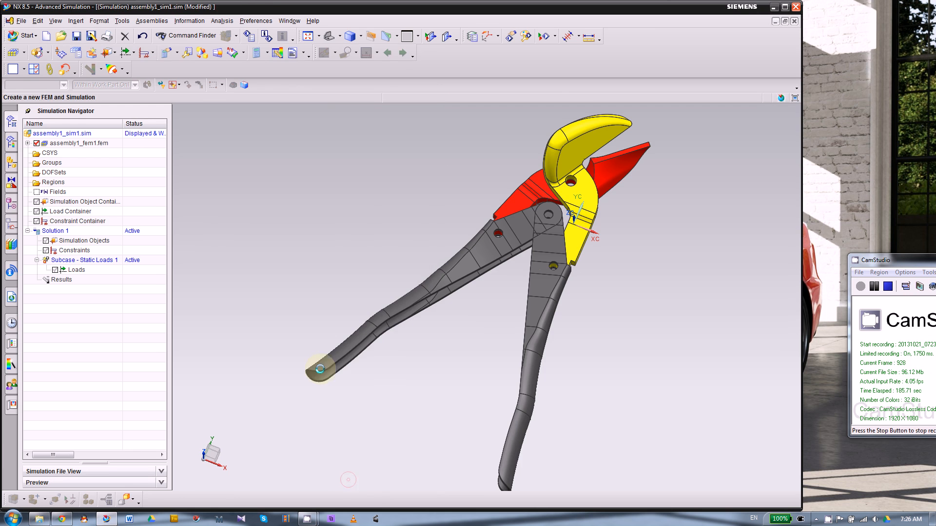
middle_drag(295, 309, 284, 326)
middle_drag(367, 271, 317, 169)
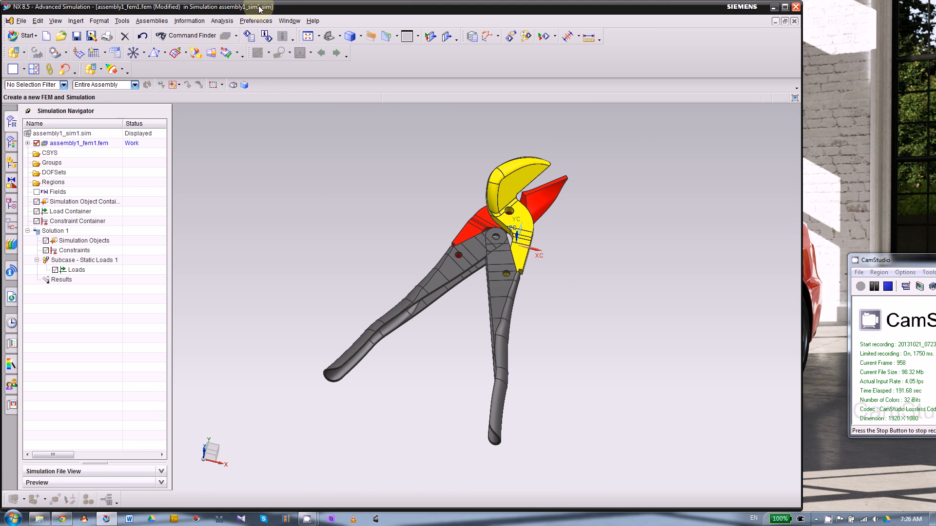
Display assembly1_fem1.fem, and switch to the idealized part assembly1_fem1_i.prt, dismissing its warning
click(279, 21)
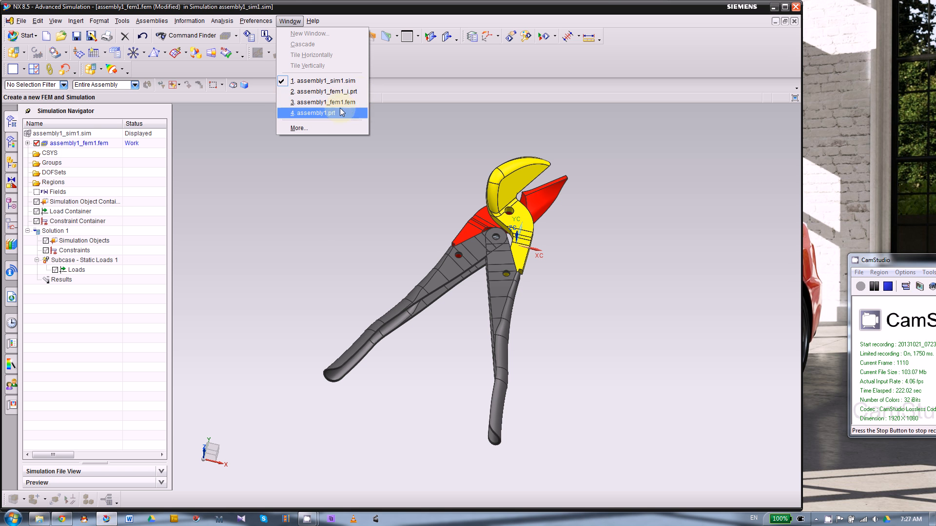
click(344, 102)
click(290, 21)
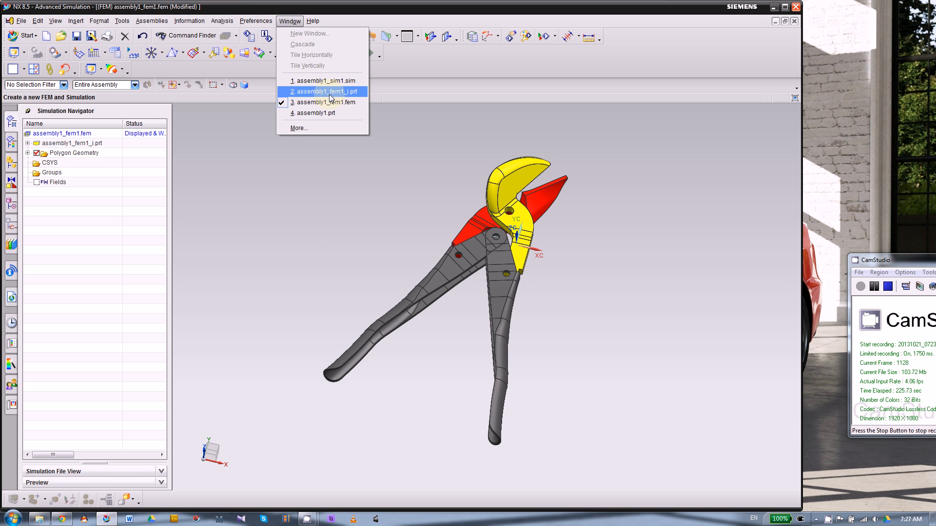
click(348, 92)
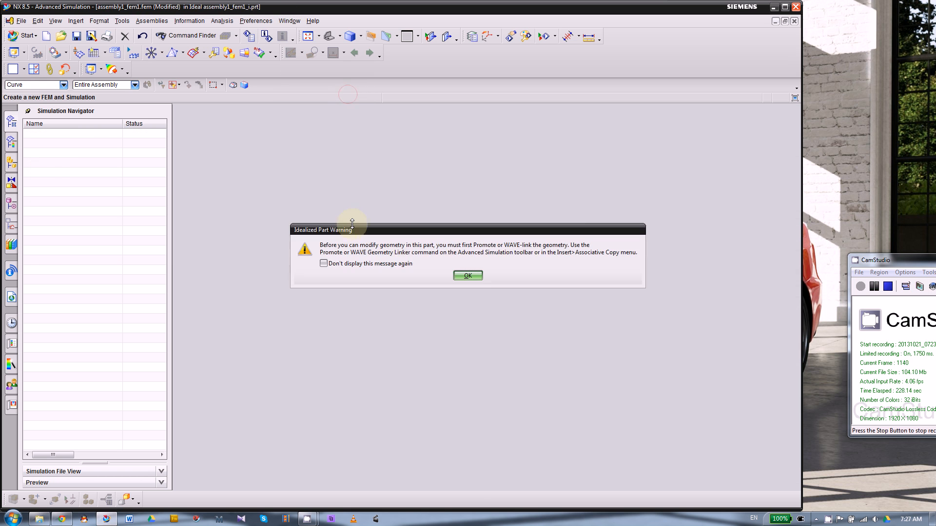
drag(349, 222, 315, 134)
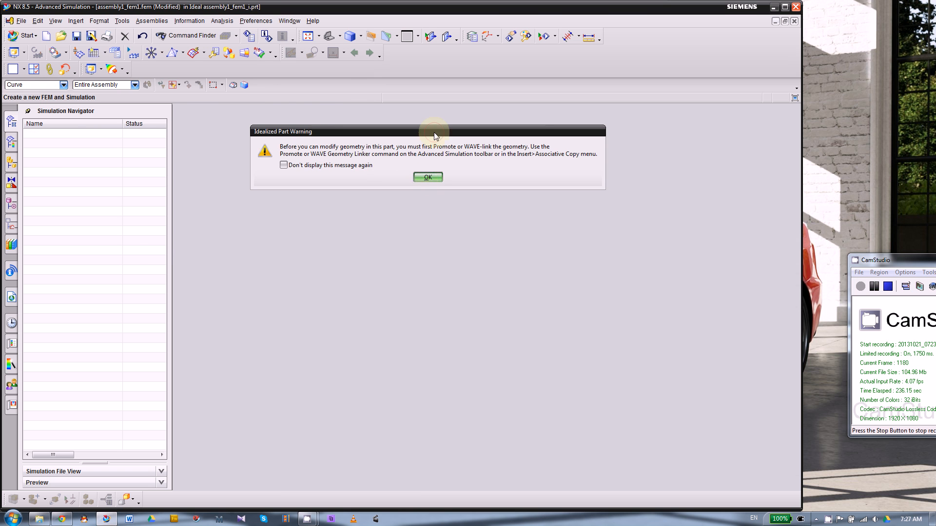
drag(429, 133, 400, 141)
click(399, 185)
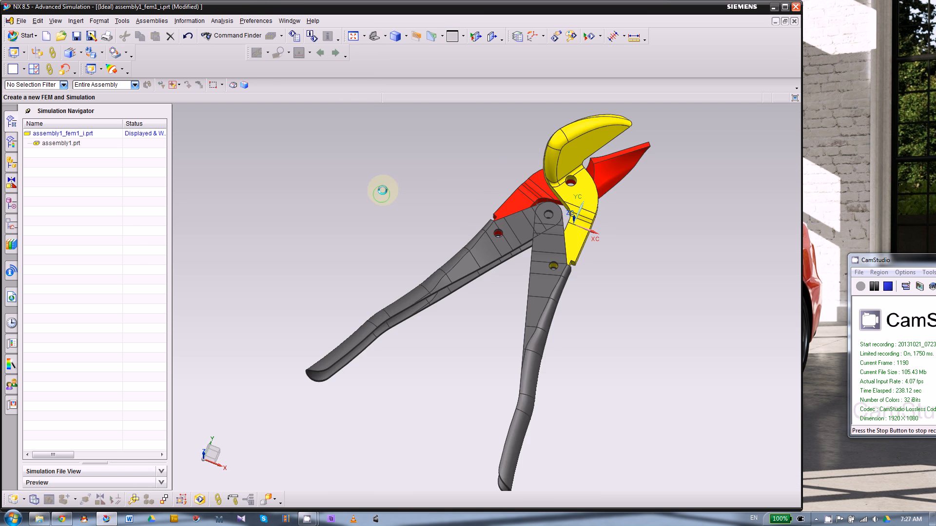
Examine the idealized part from several angles, highlighting the whole assembly1 component and the bottom blade
middle_drag(390, 169, 345, 188)
scroll(556, 180, up, 2)
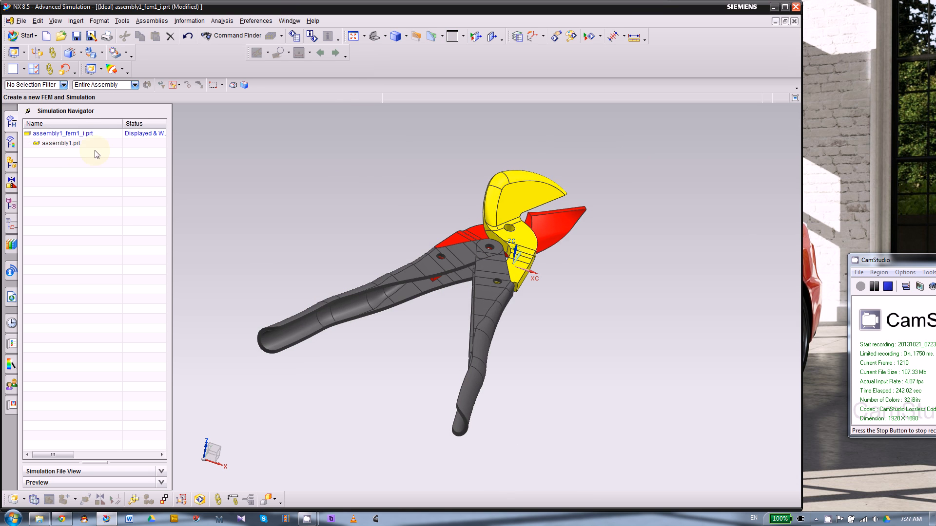
click(67, 145)
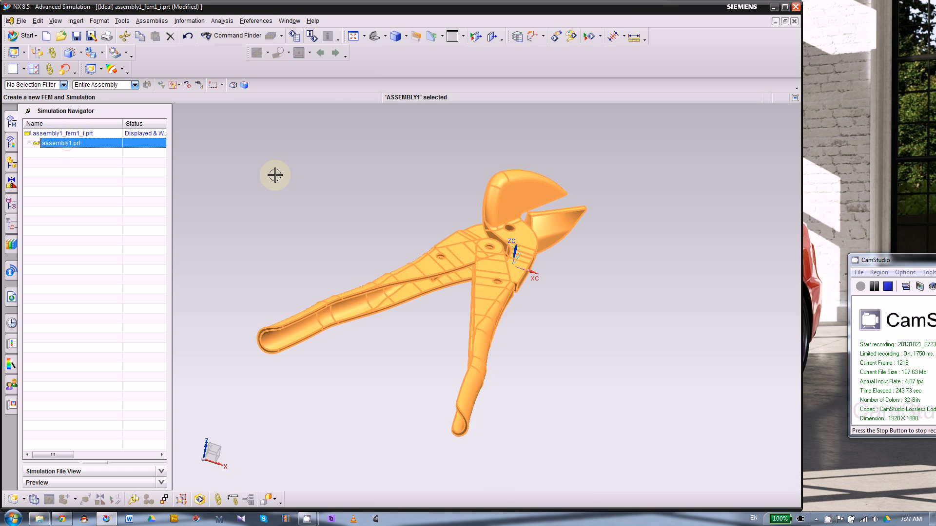
middle_drag(273, 173, 281, 201)
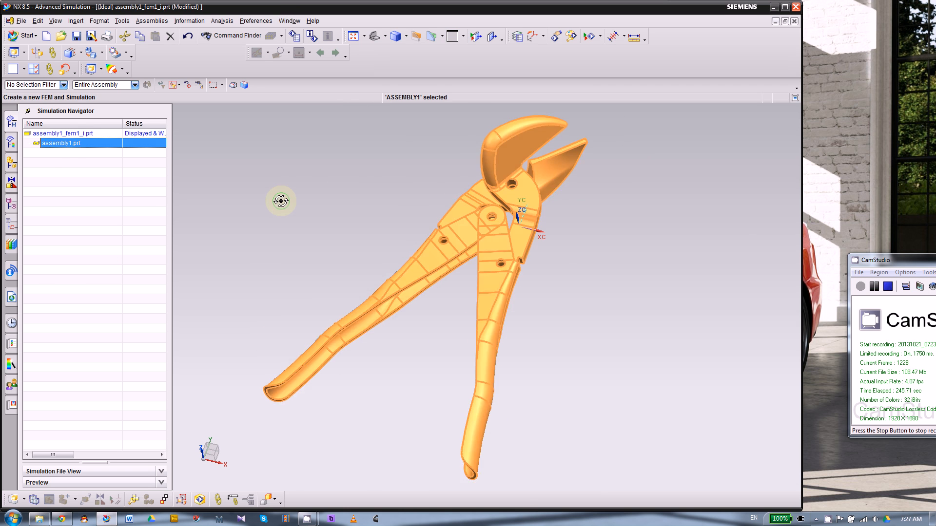
key(Escape)
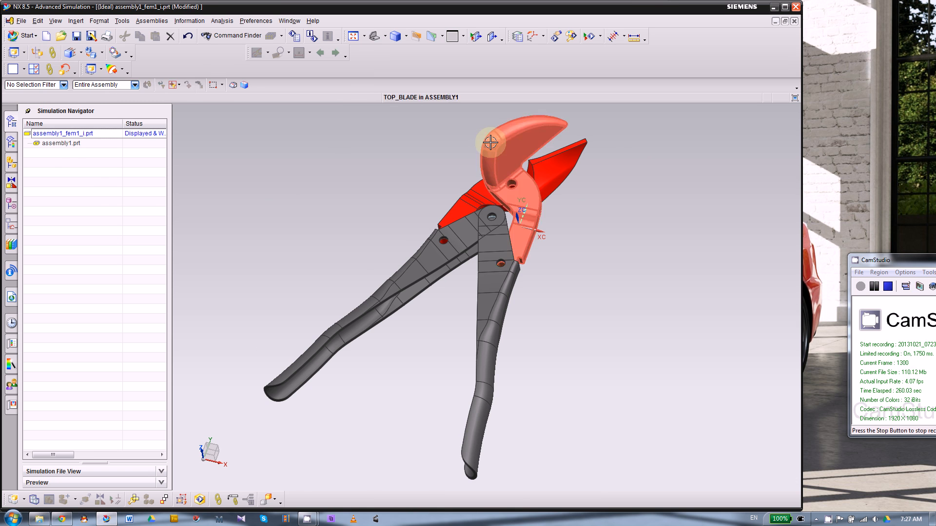
middle_drag(398, 227, 436, 248)
click(436, 248)
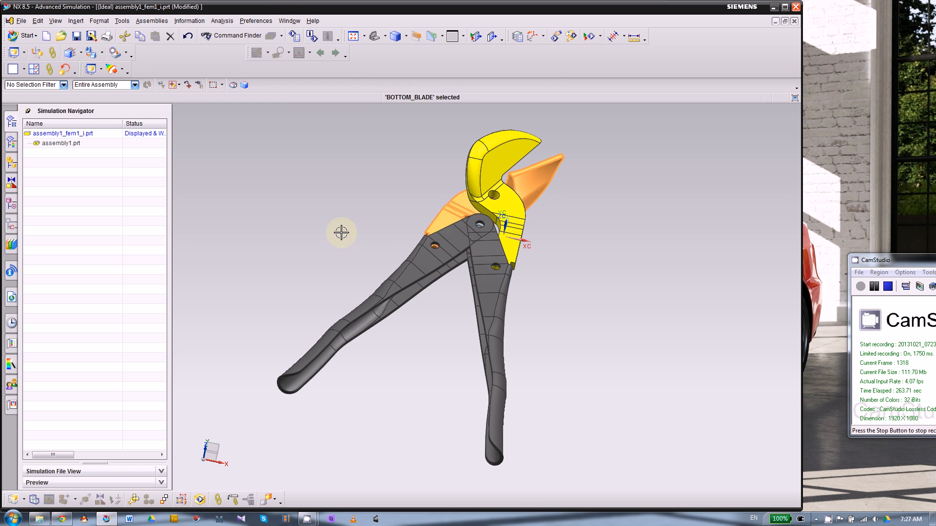
key(Escape)
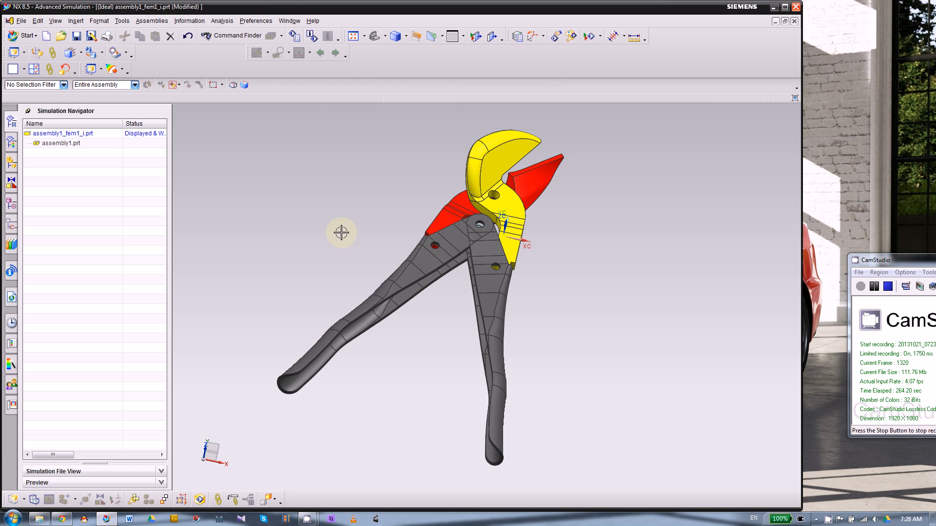
Promote the solid bodies of both handles into the idealized part with Promote Body
click(38, 53)
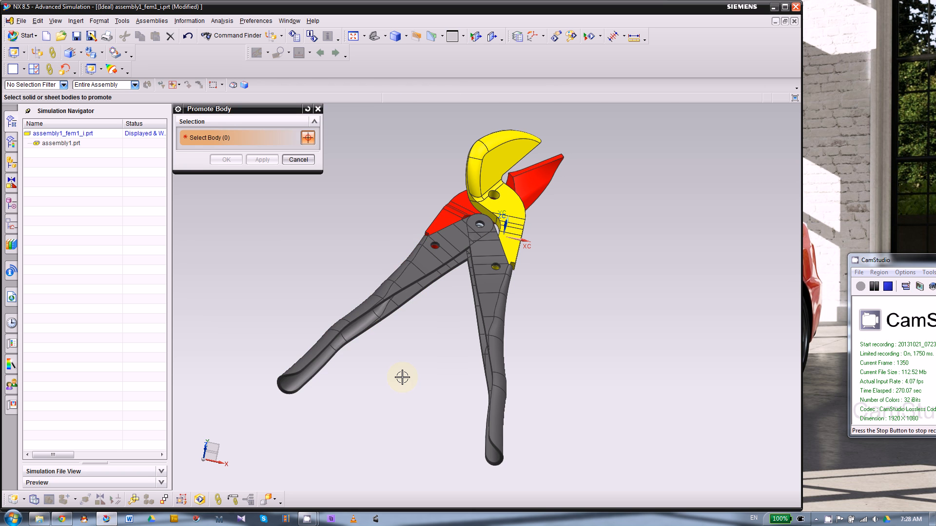
scroll(402, 378, up, 2)
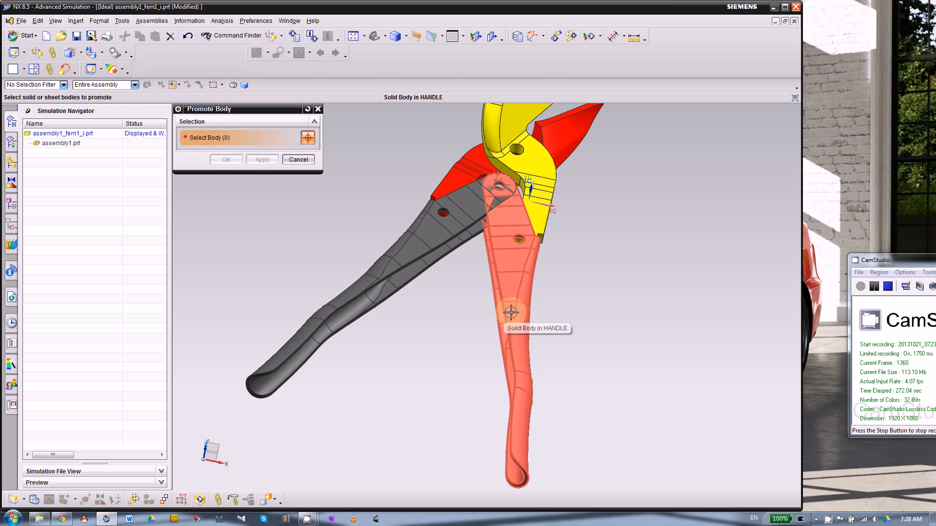
middle_drag(469, 314, 404, 277)
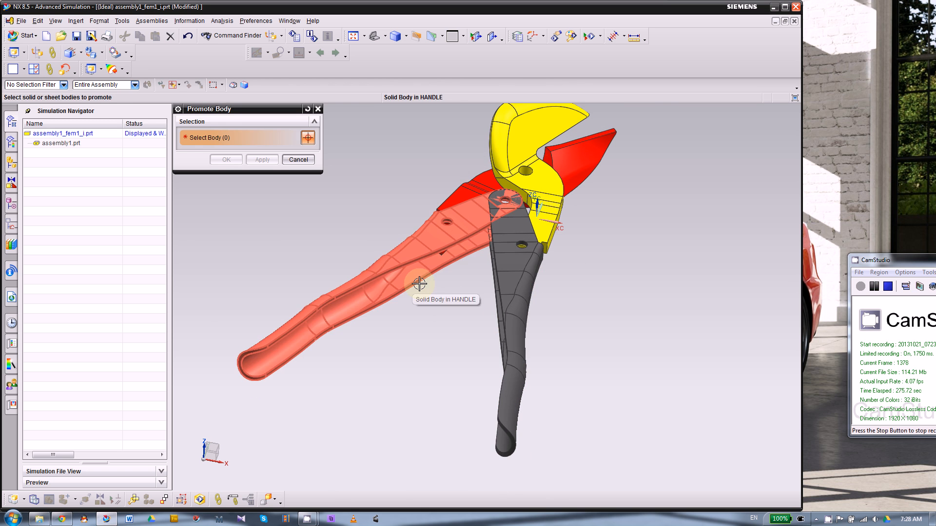
click(394, 274)
click(509, 295)
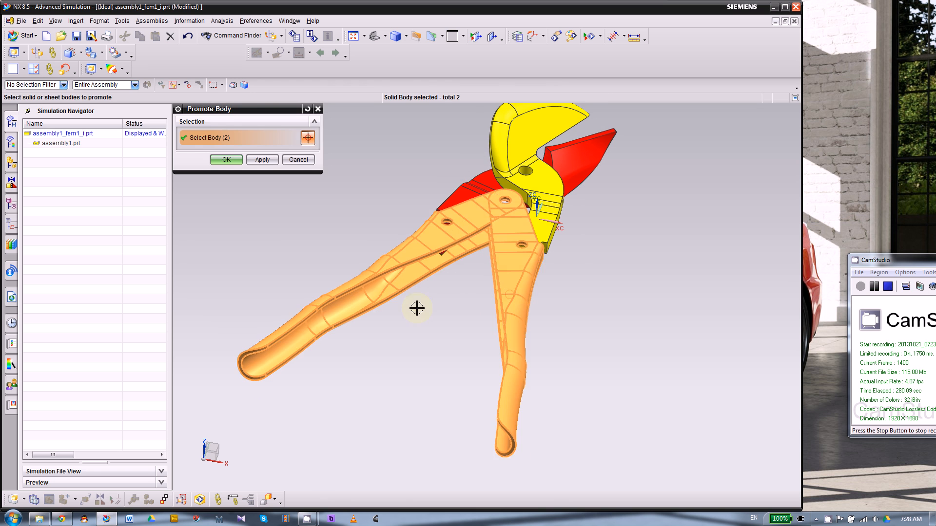
scroll(463, 328, down, 1)
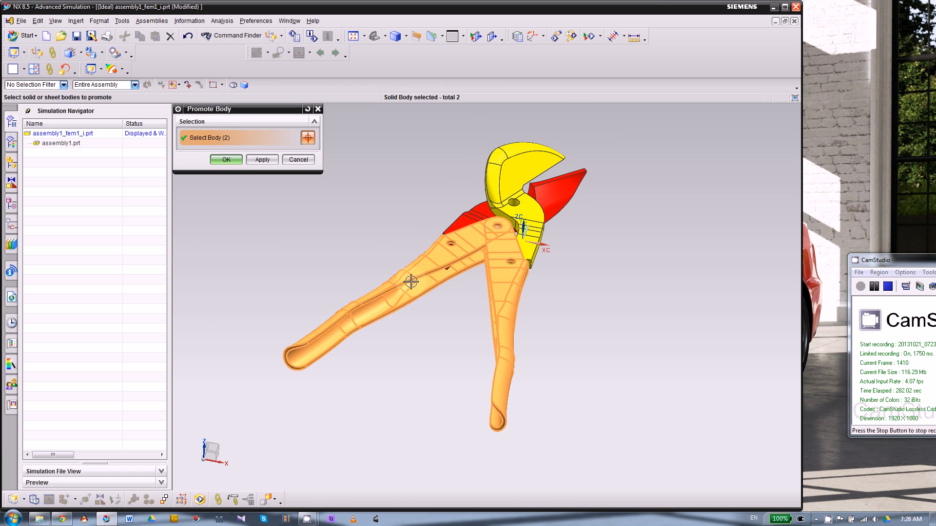
click(225, 160)
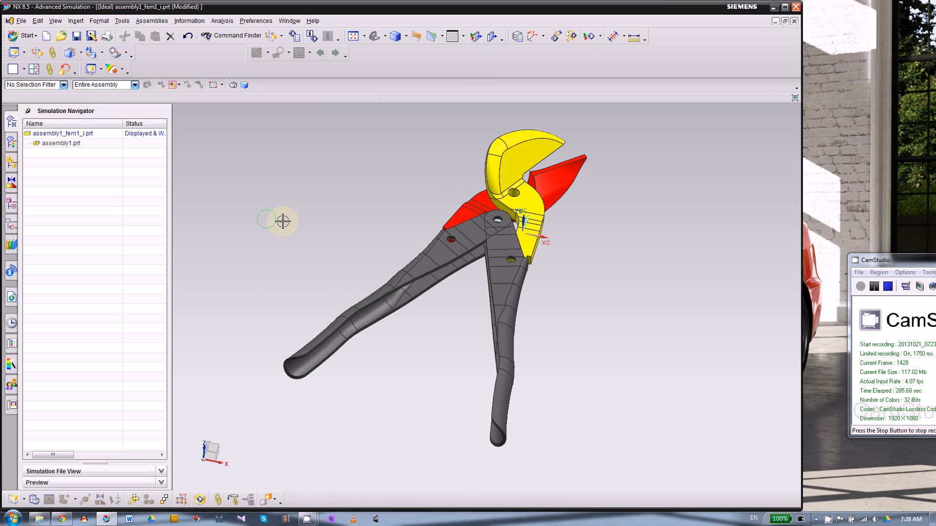
Create the midsurface of the handle attached to the red blade with Midsurface by Face Pairs, using the Progressive strategy and automatic face pairs
click(103, 54)
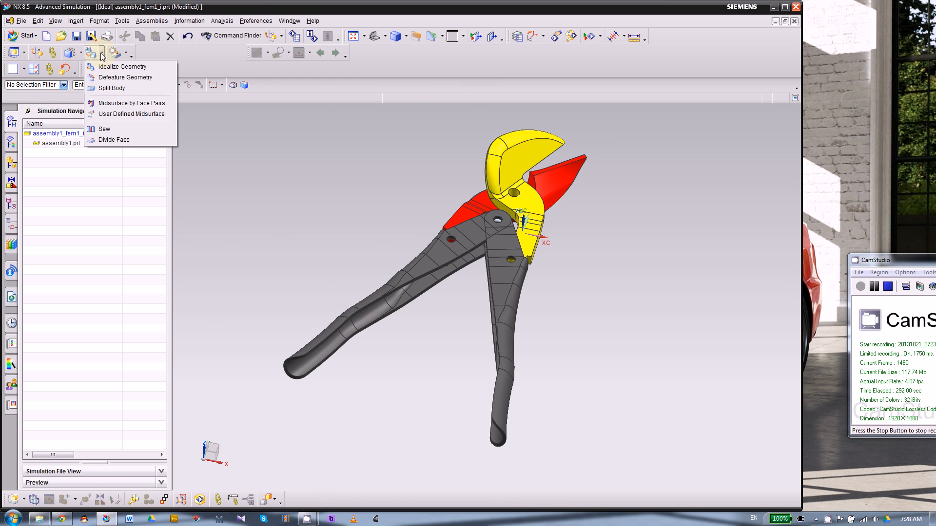
click(117, 103)
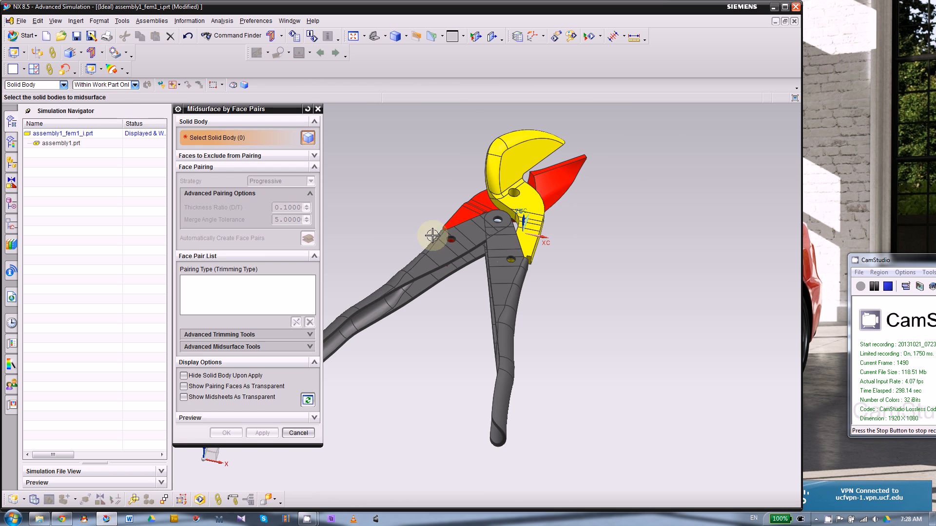
scroll(486, 293, up, 1)
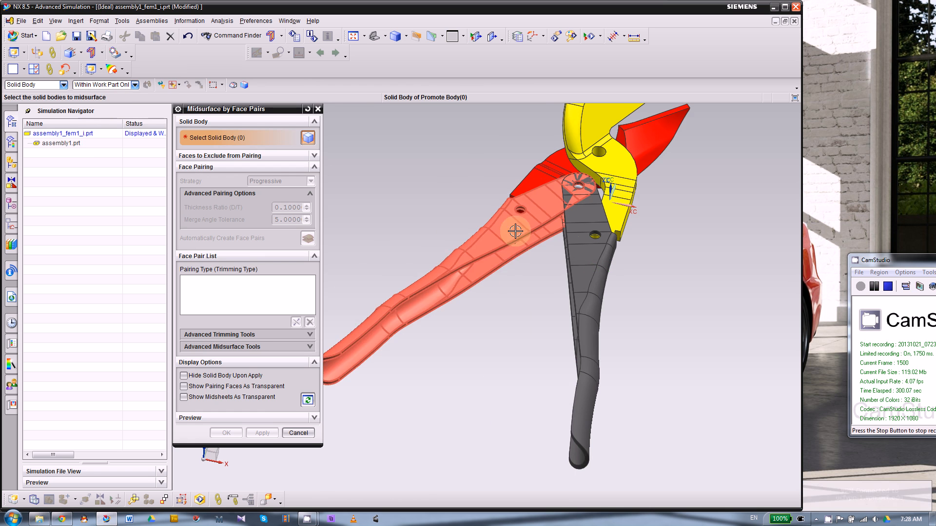
scroll(500, 259, down, 1)
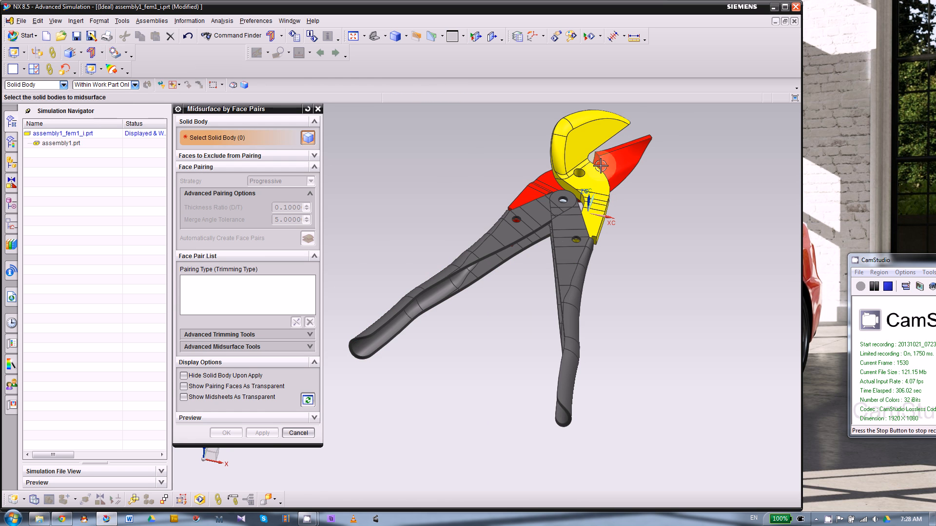
scroll(604, 144, up, 2)
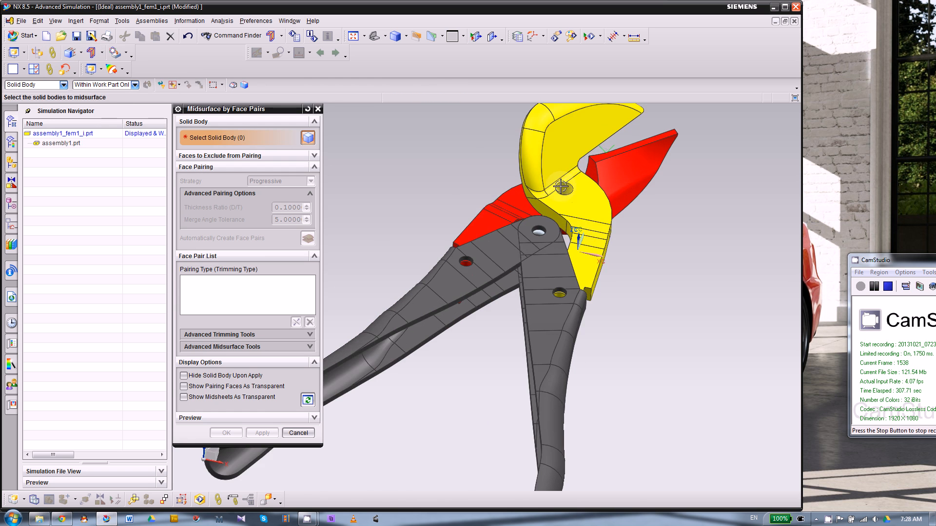
scroll(628, 219, down, 2)
scroll(622, 176, up, 1)
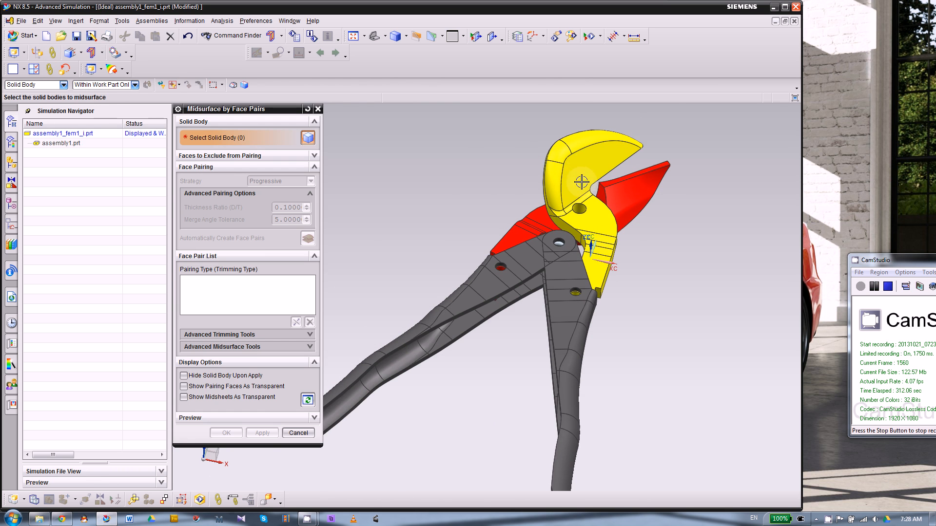
scroll(603, 186, down, 1)
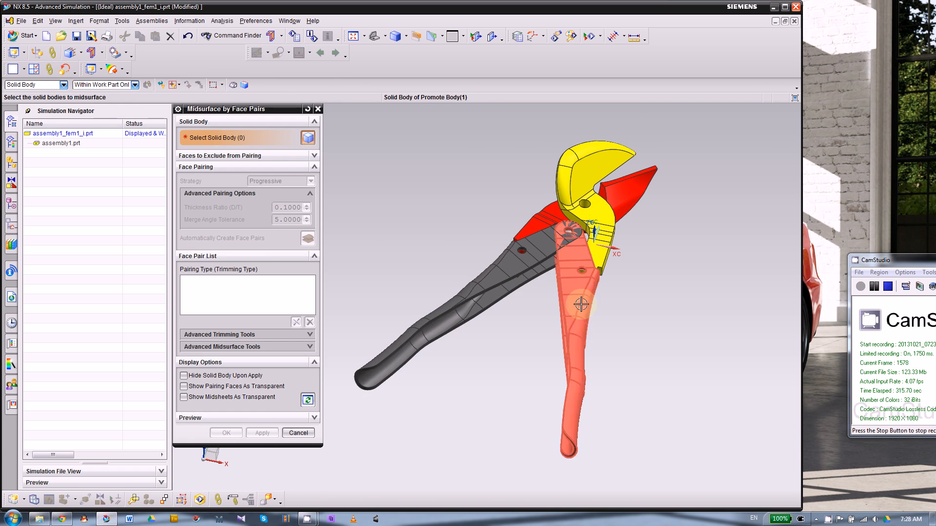
scroll(551, 295, down, 1)
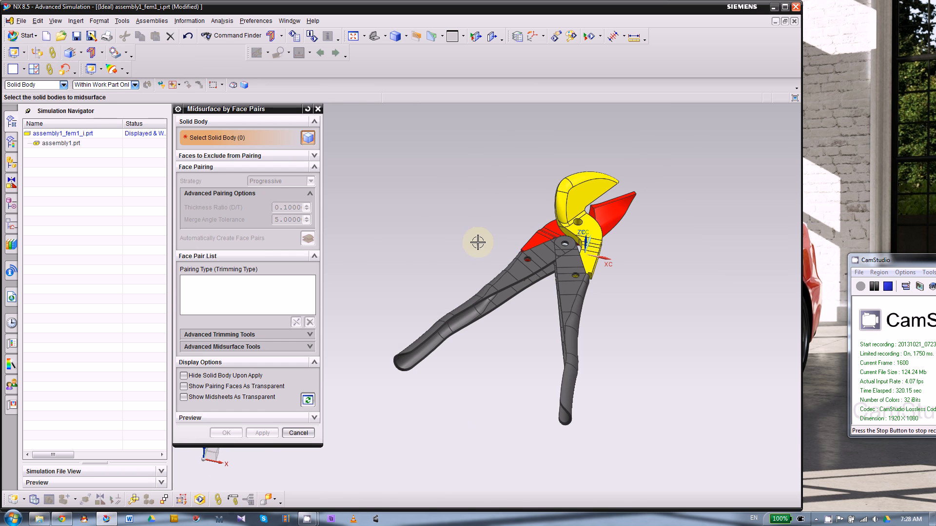
scroll(507, 327, up, 2)
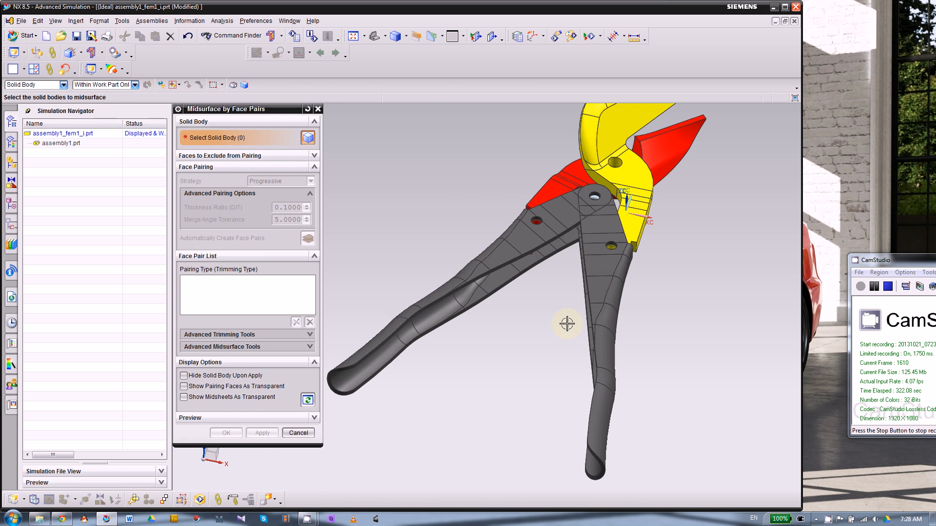
click(497, 262)
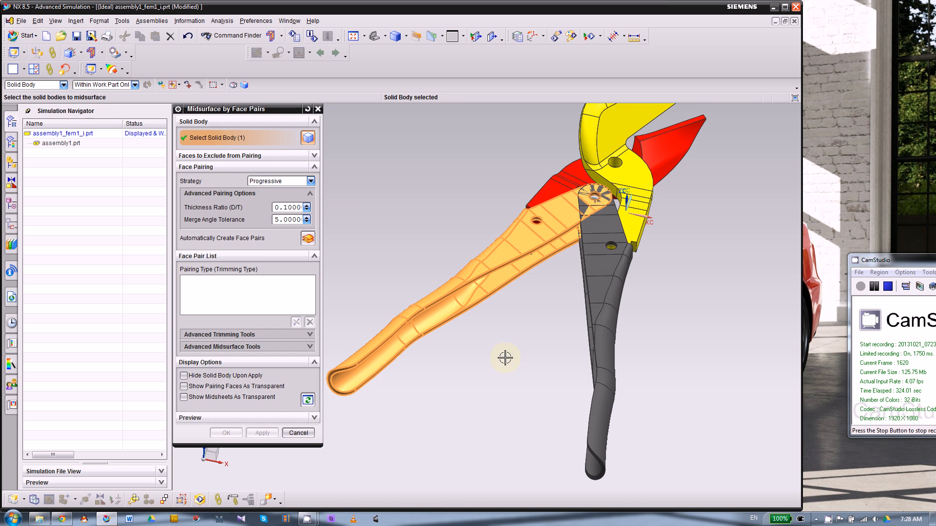
scroll(502, 383, down, 1)
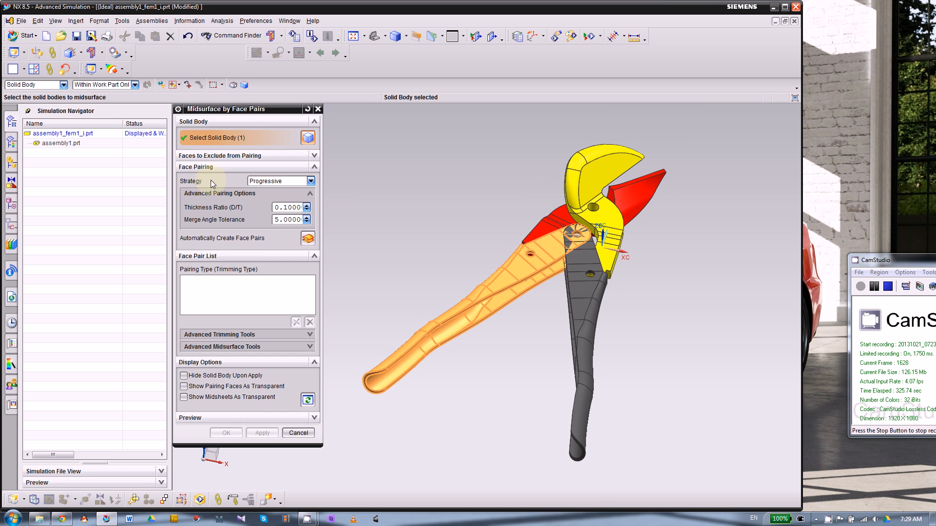
click(280, 180)
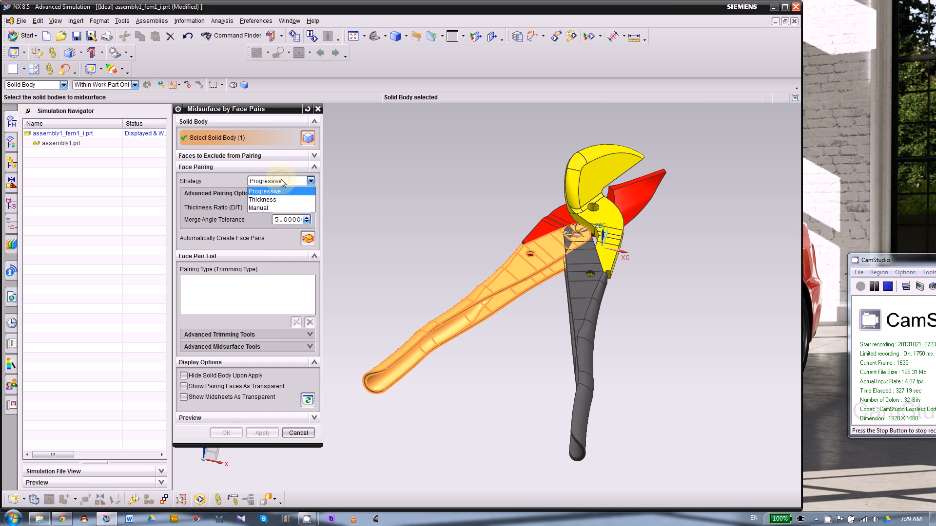
click(258, 192)
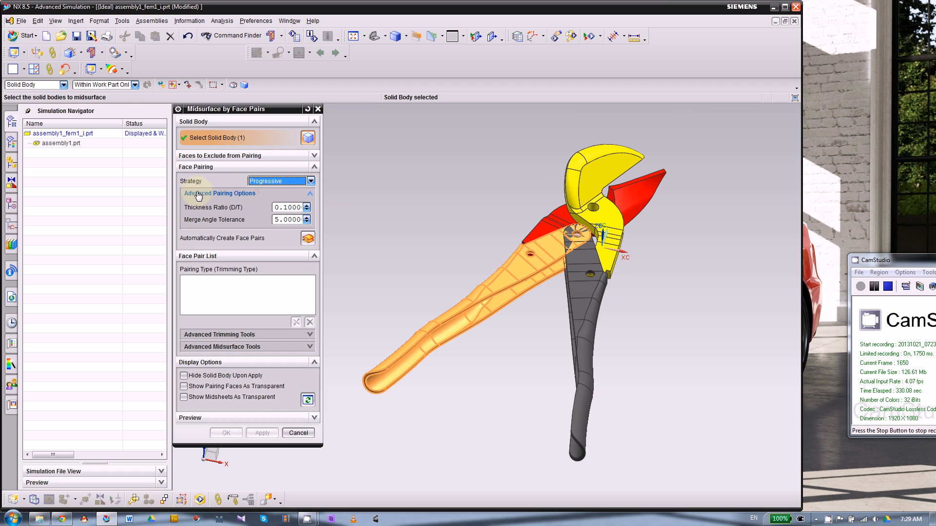
scroll(461, 364, up, 2)
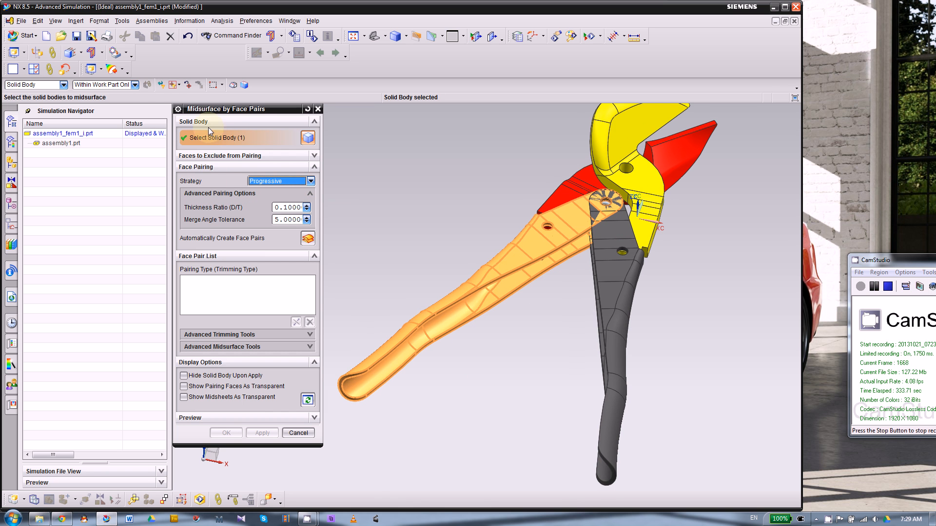
click(311, 240)
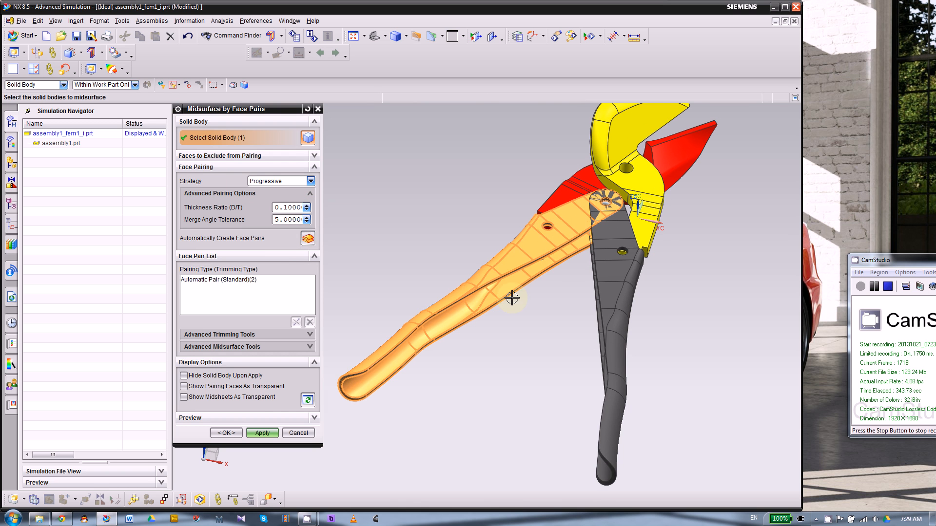
scroll(564, 252, down, 3)
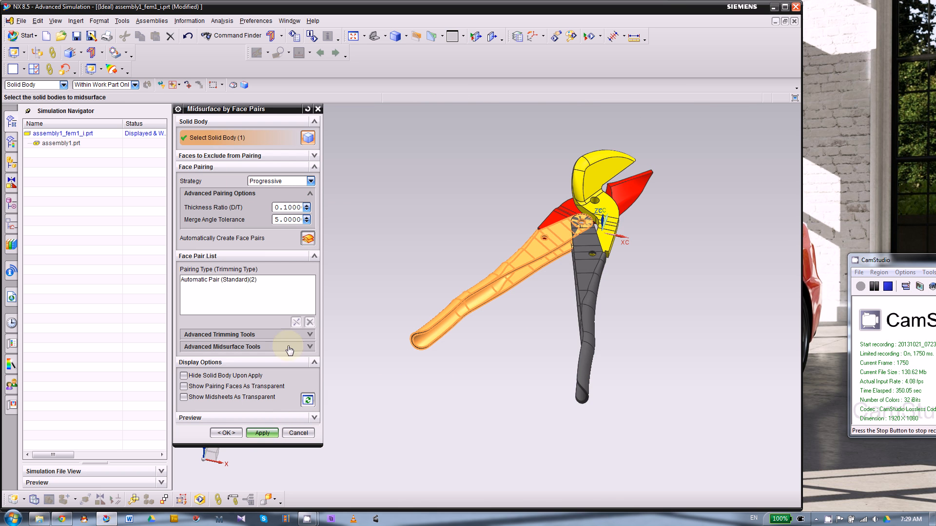
click(266, 437)
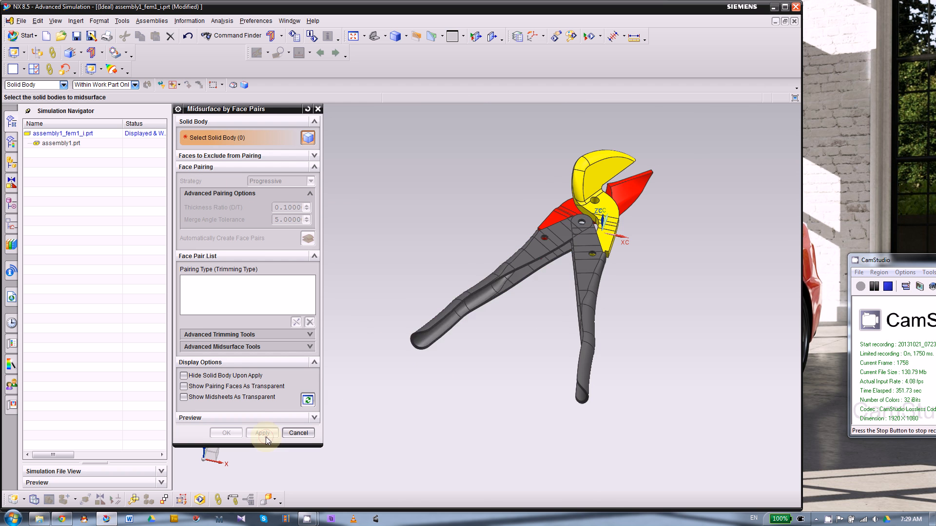
Create the midsurface of the handle attached to the yellow blade from automatically paired faces, and finish Midsurface by Face Pairs
scroll(614, 331, up, 3)
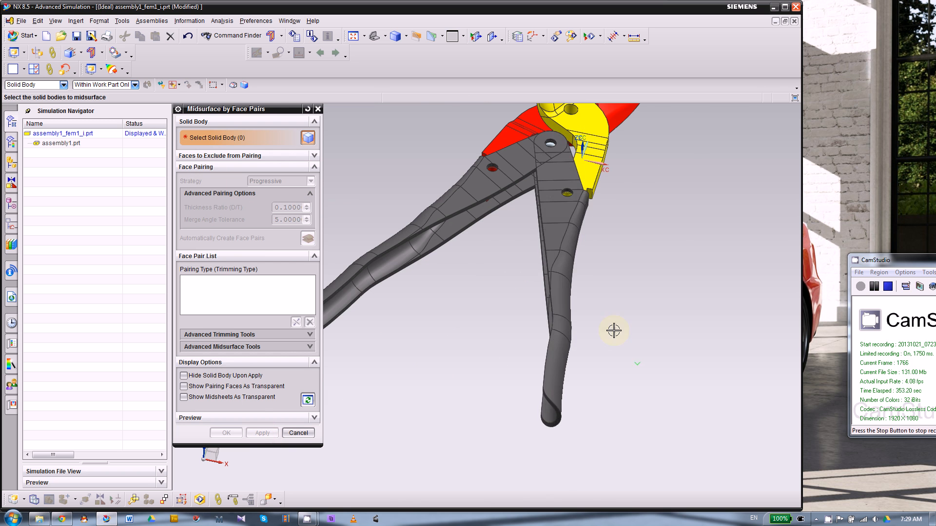
click(565, 266)
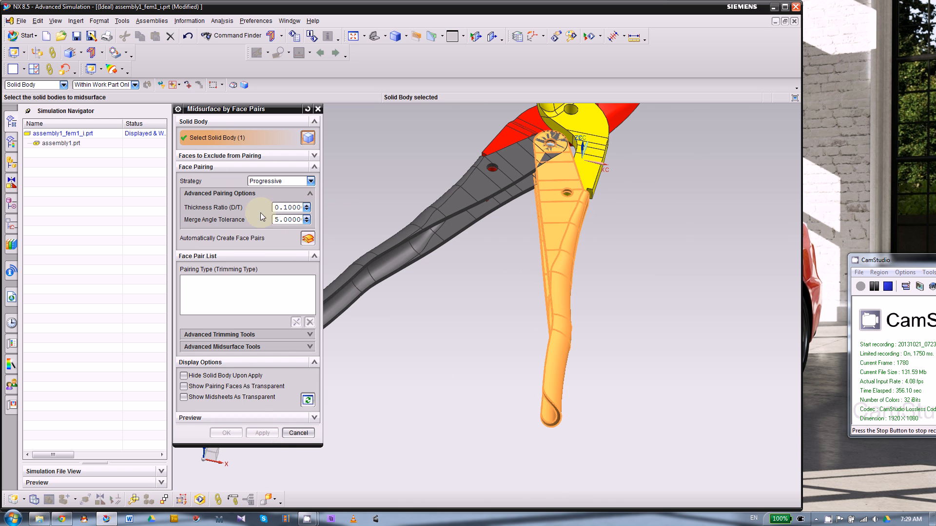
click(307, 238)
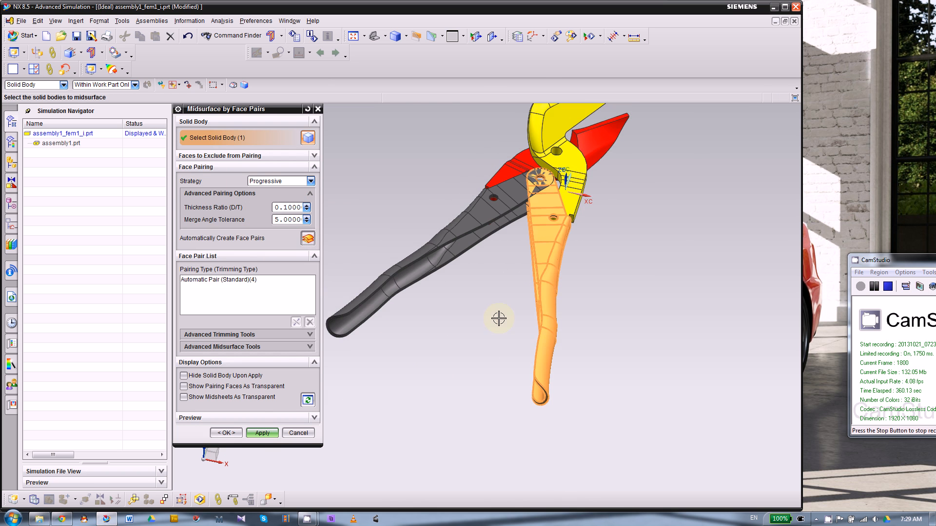
click(233, 433)
Examine both handles of the idealized part up close and from several angles
scroll(473, 353, down, 3)
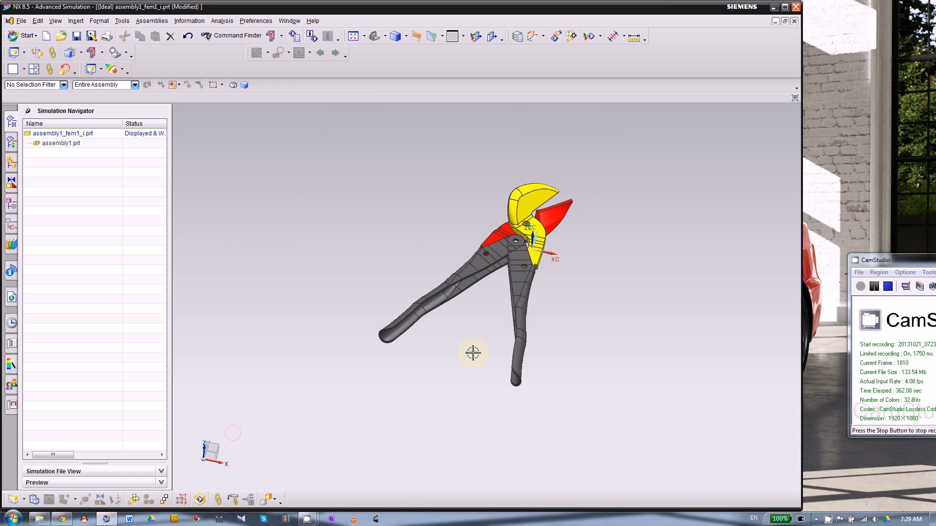
middle_drag(497, 333, 334, 284)
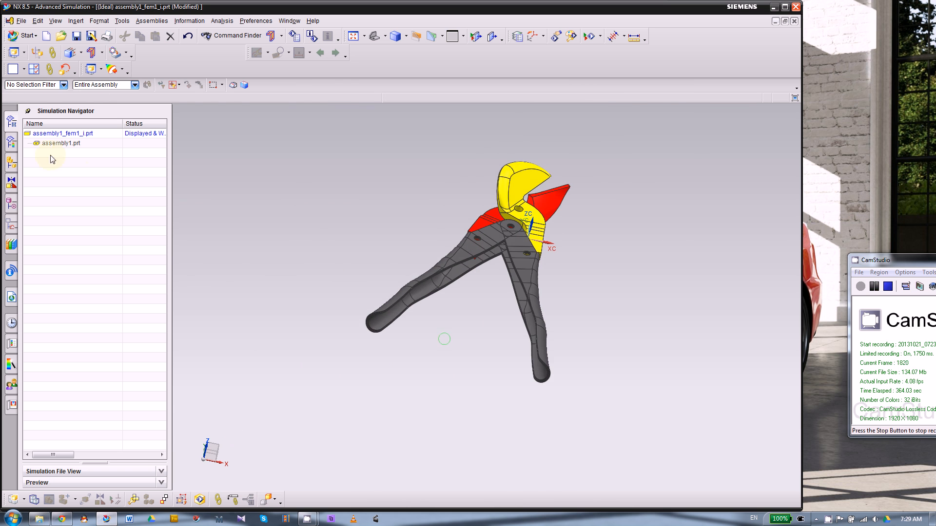
scroll(393, 340, up, 2)
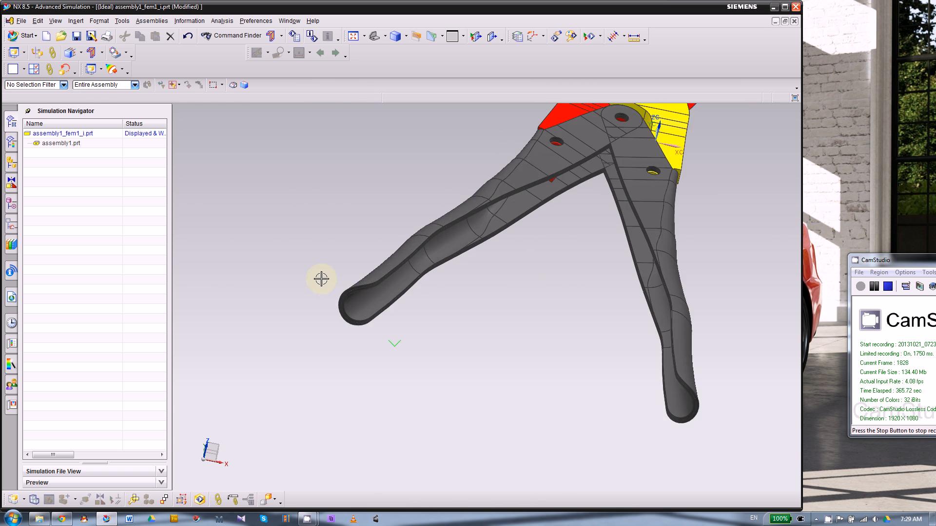
scroll(323, 281, up, 3)
scroll(360, 319, down, 3)
scroll(380, 366, down, 2)
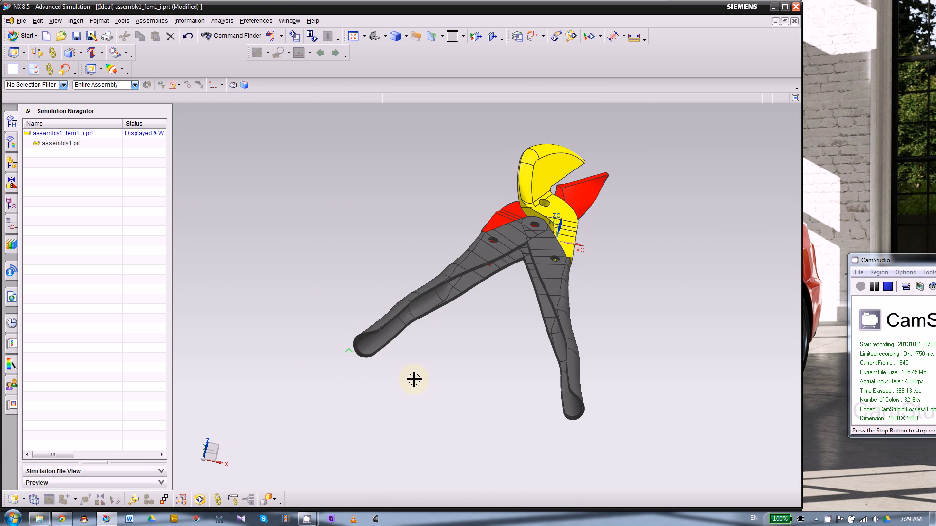
middle_drag(452, 393, 443, 393)
Display assembly1_fem1.fem and close the polygon body update log
click(256, 21)
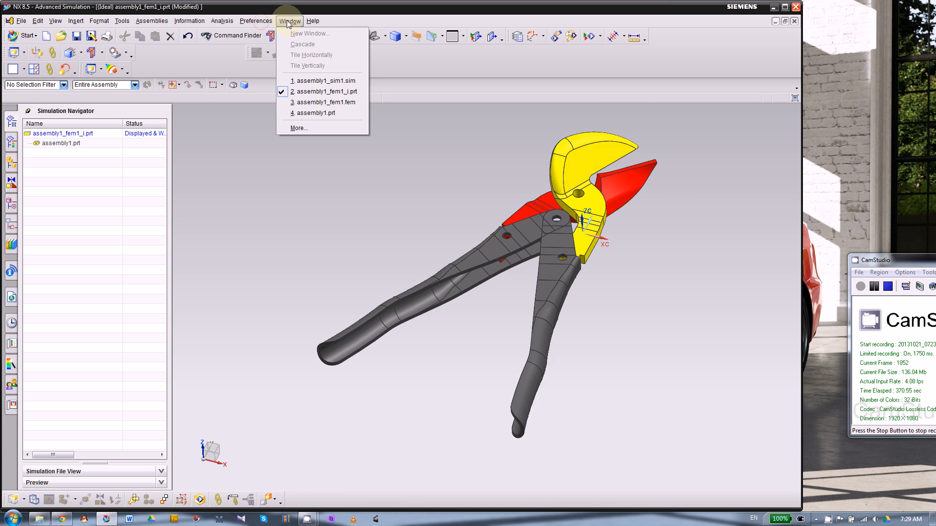
click(298, 103)
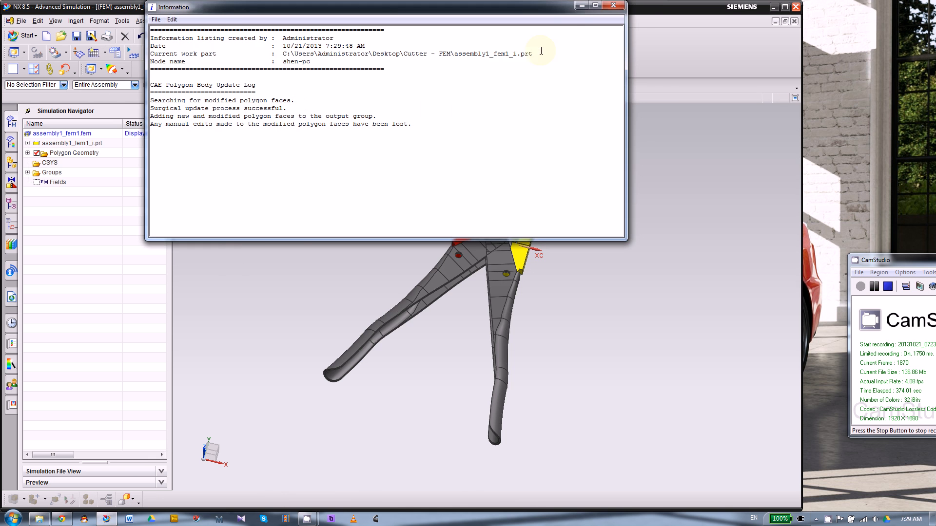
click(613, 6)
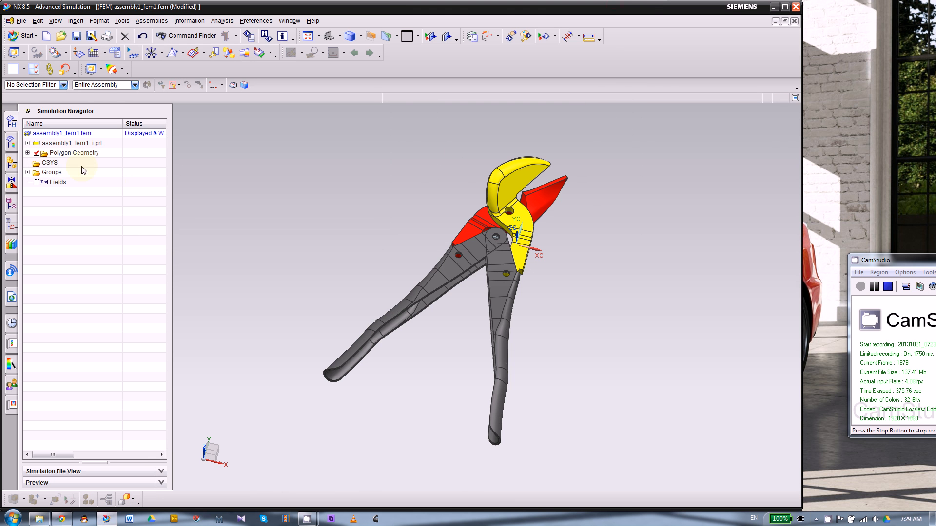
List the polygon geometry, hide all bodies, and show only Polygon Body (7) and Polygon Body (3)
click(28, 153)
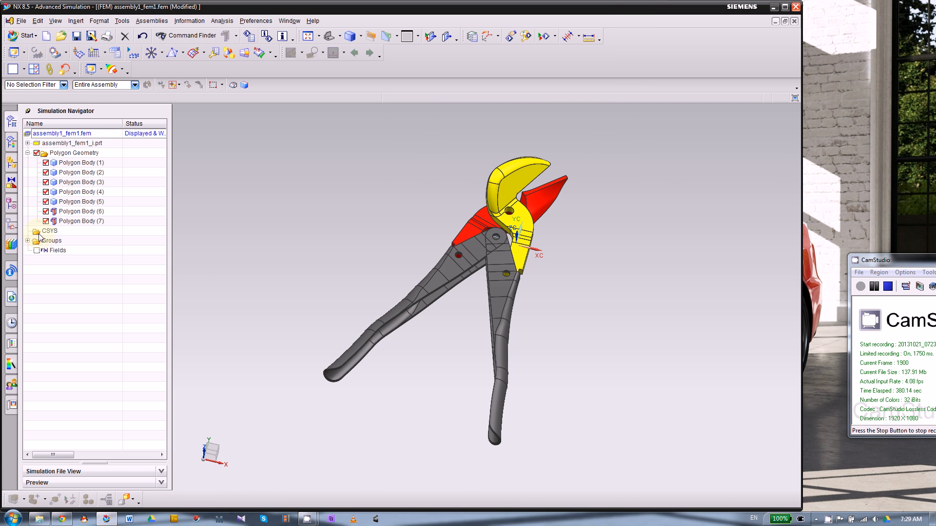
click(68, 223)
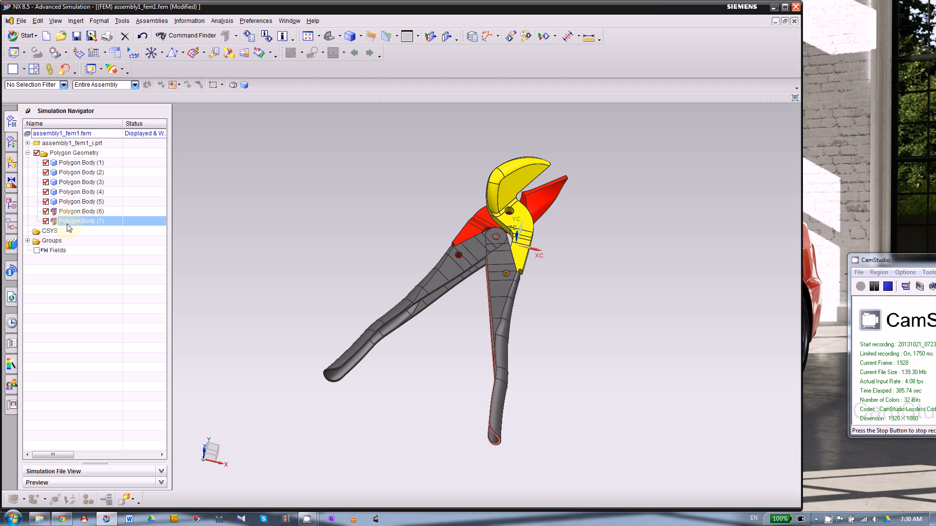
key(Escape)
click(37, 154)
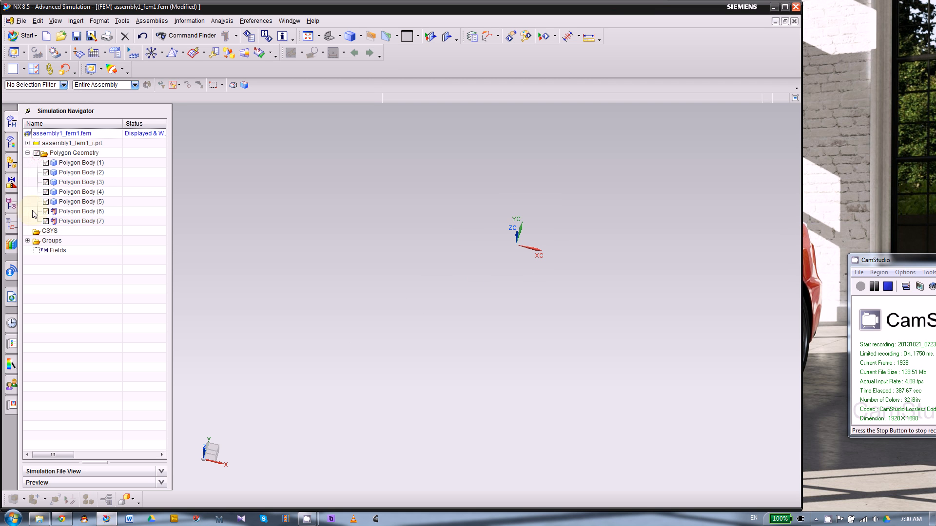
click(46, 222)
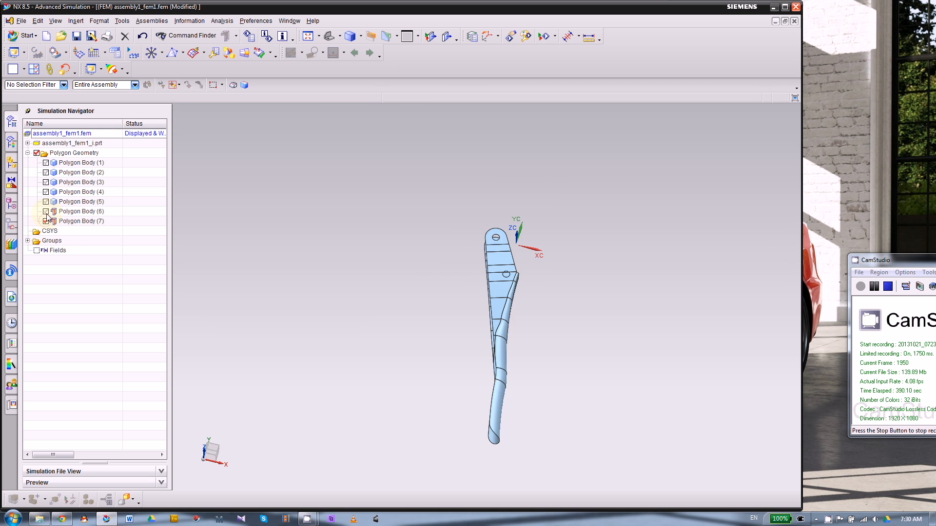
click(46, 212)
click(46, 212)
click(46, 183)
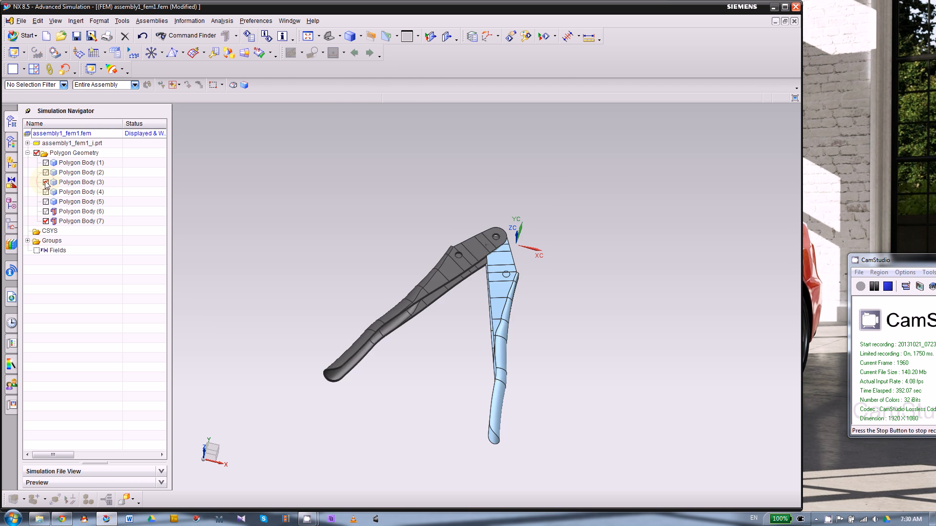
Compare the solid handle with the other handle's midsurface sheet from several angles
middle_drag(267, 231, 473, 324)
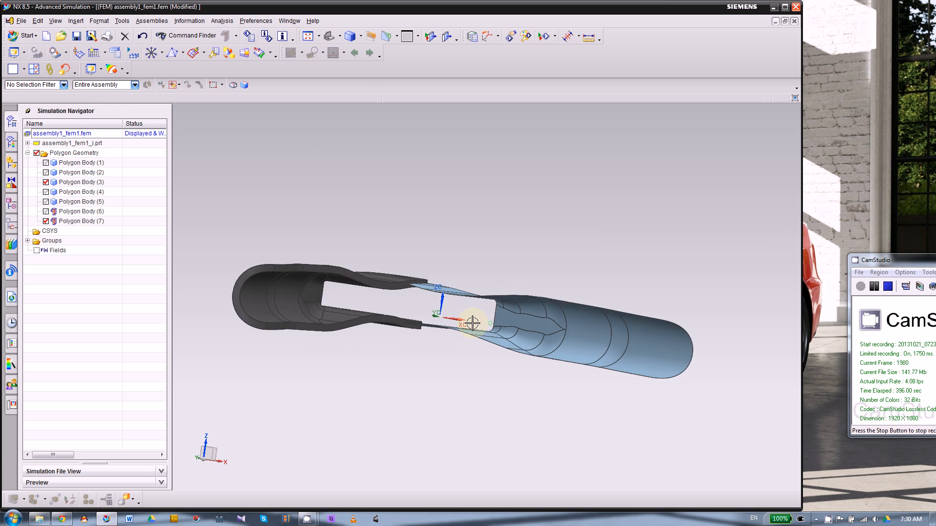
scroll(472, 324, down, 2)
scroll(490, 303, up, 3)
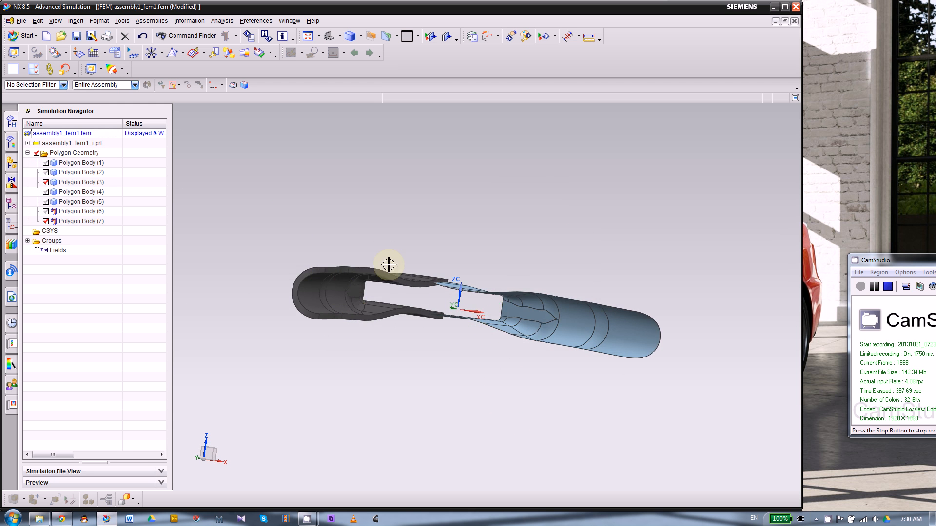
middle_drag(389, 263, 401, 342)
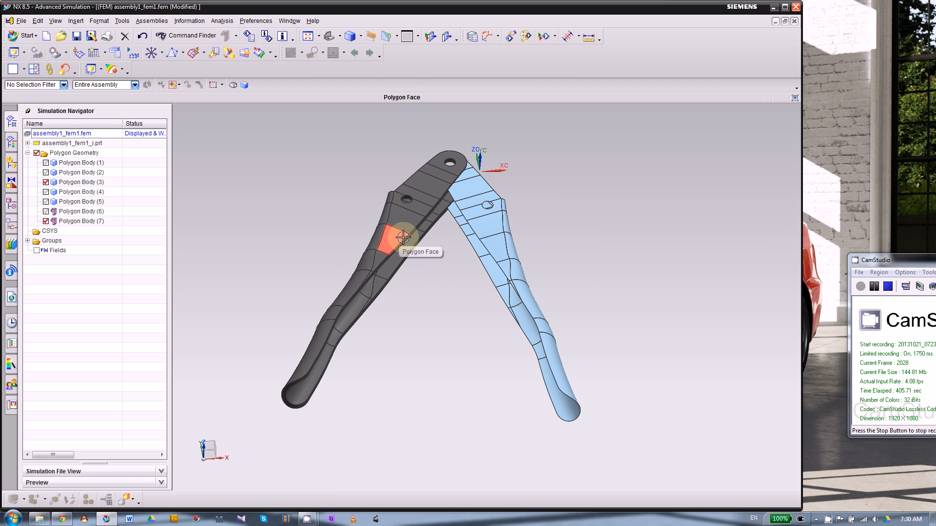
Hide the remaining handle bodies and show all bodies of the polygon geometry again
scroll(399, 312, down, 2)
scroll(399, 322, up, 1)
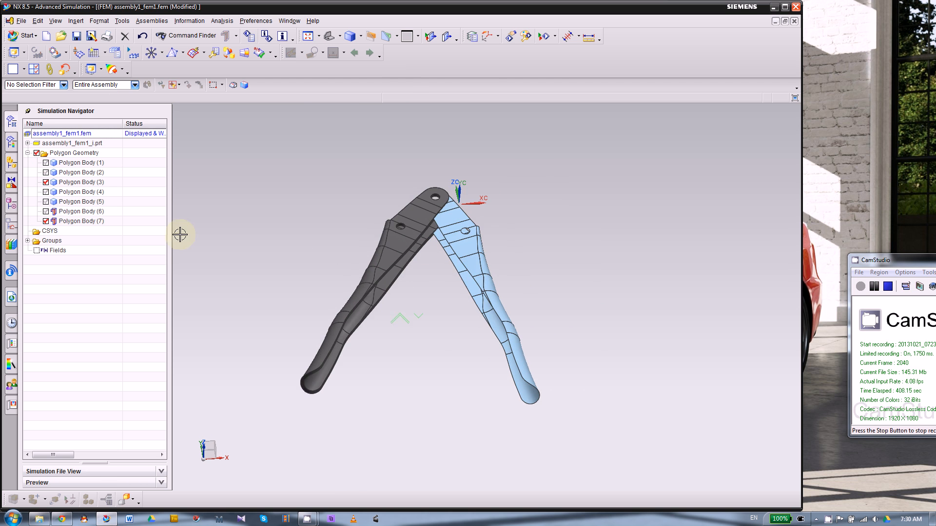
click(46, 221)
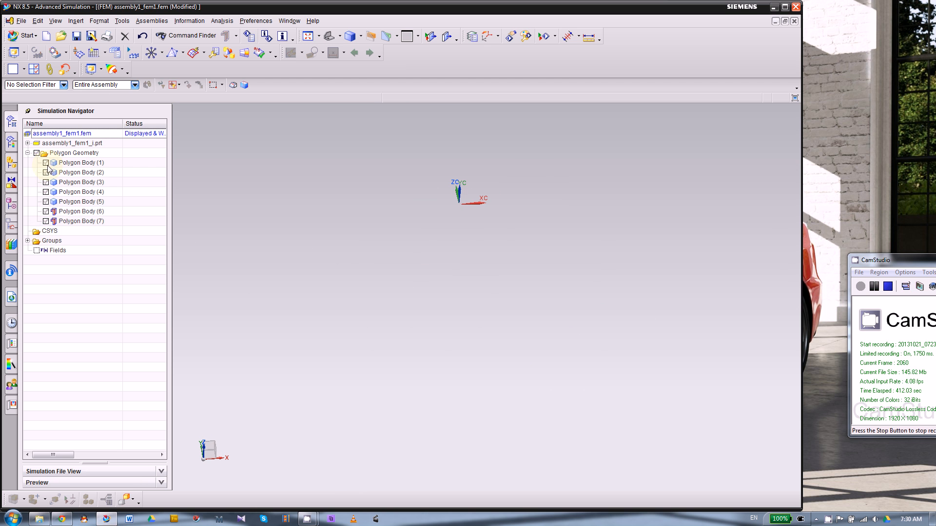
click(37, 153)
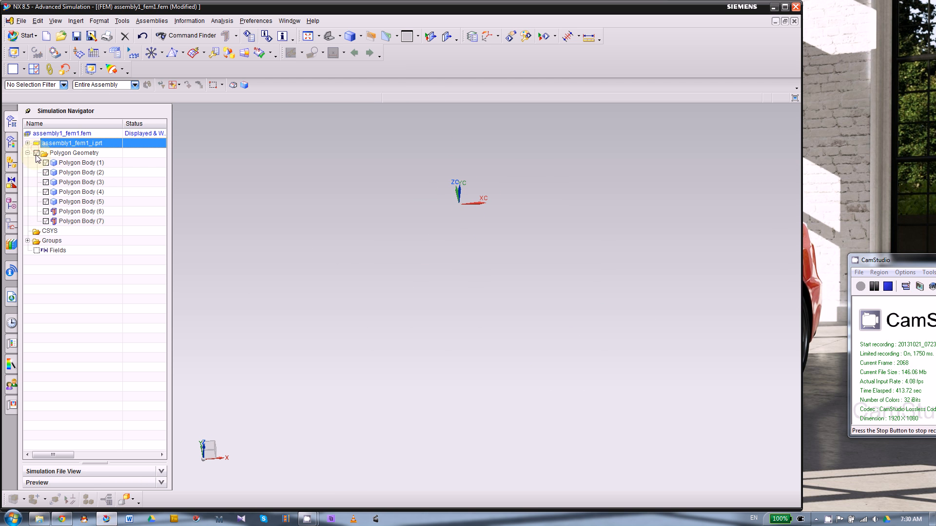
Highlight the listed polygon bodies one after another to identify which cutter part each represents
click(76, 165)
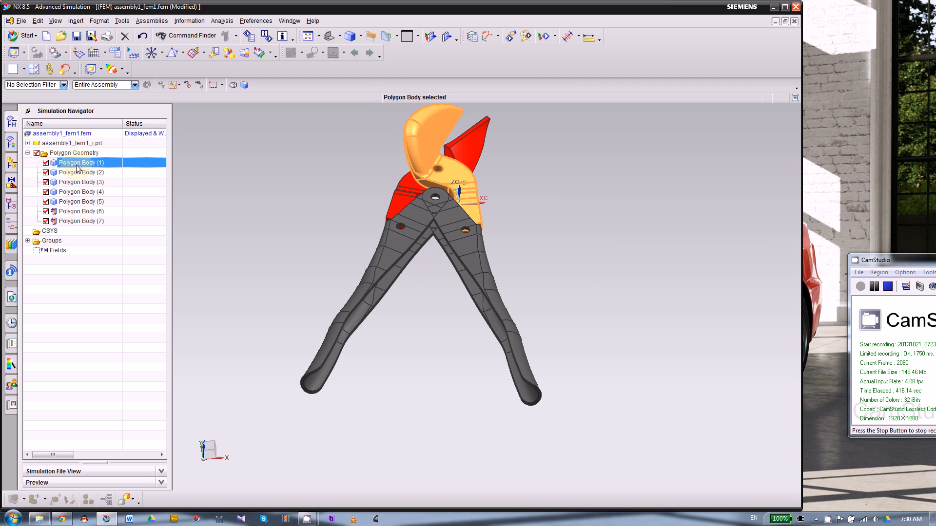
click(92, 174)
click(92, 191)
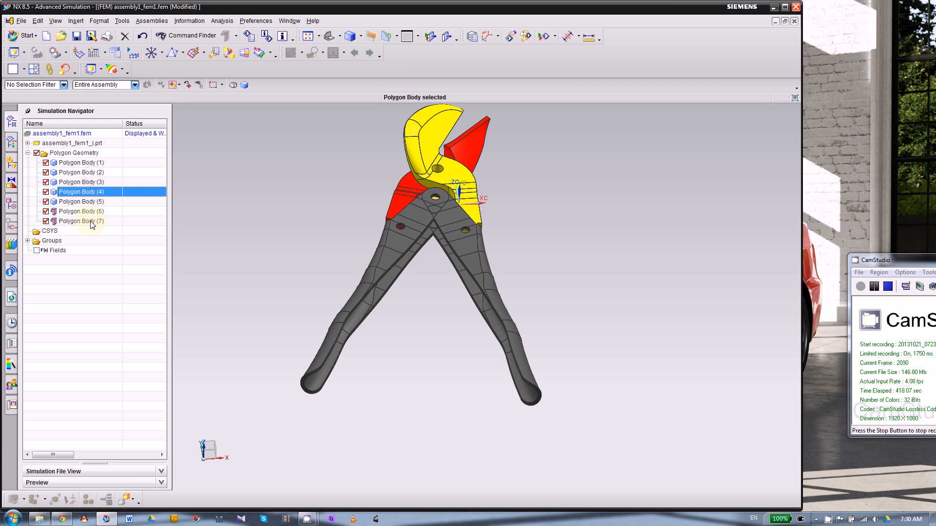
click(96, 223)
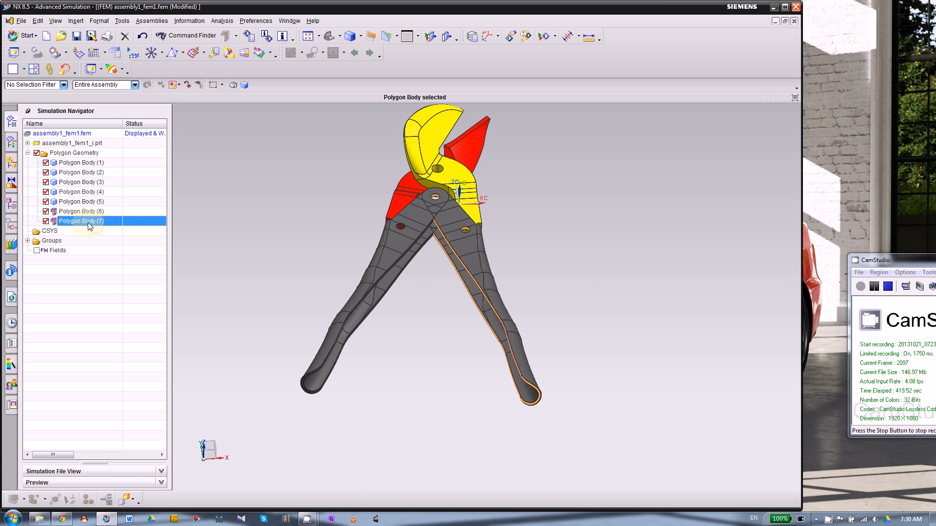
Rename Polygon Body (1), the yellow upper blade, as top
click(94, 163)
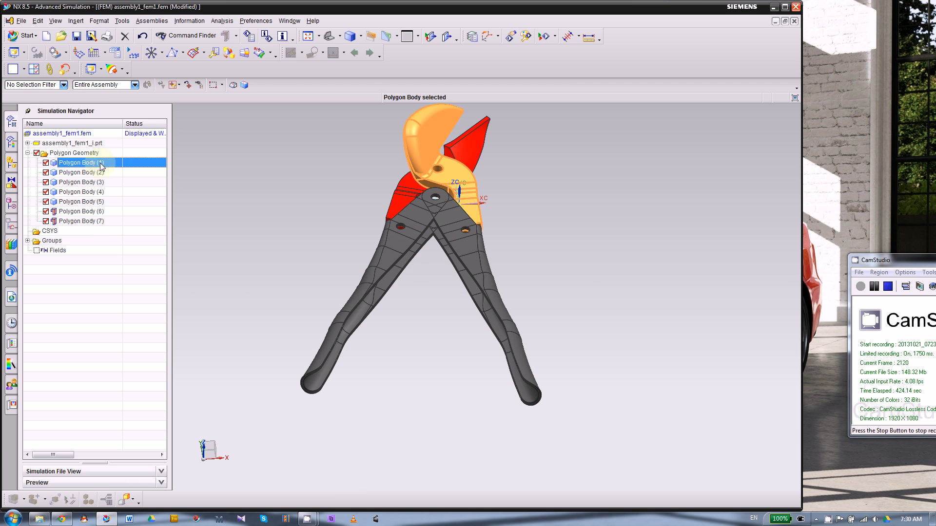
click(81, 166)
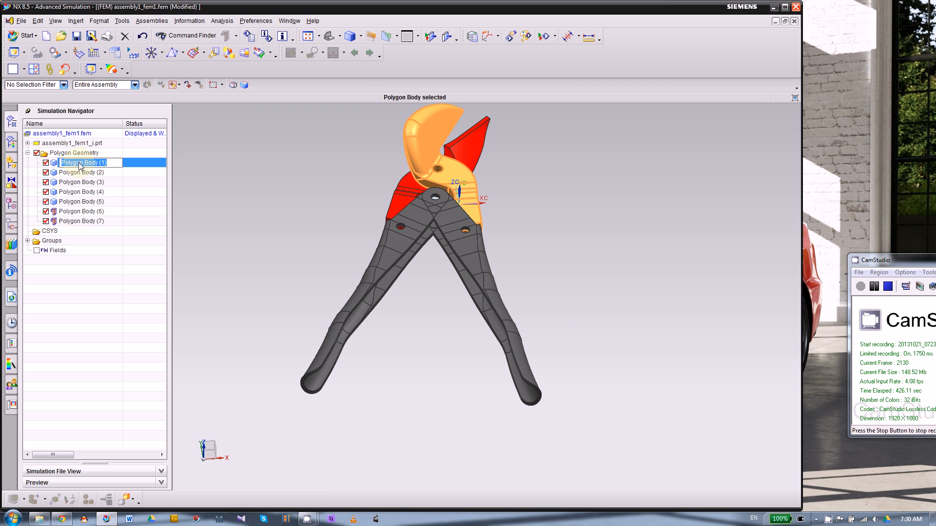
text(top)
key(Return)
key(Down)
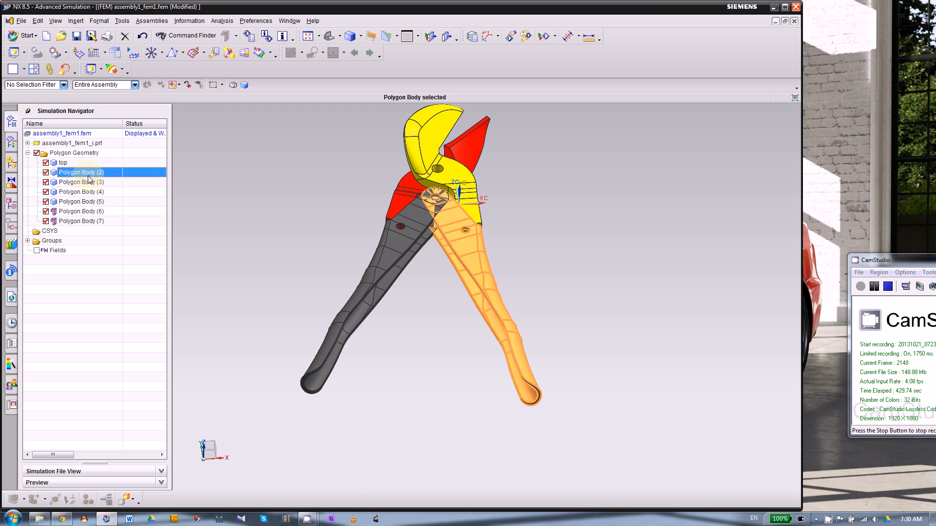
Identify the red blade among the polygon bodies and rename Polygon Body (5) as bottom
ctrl+click(87, 182)
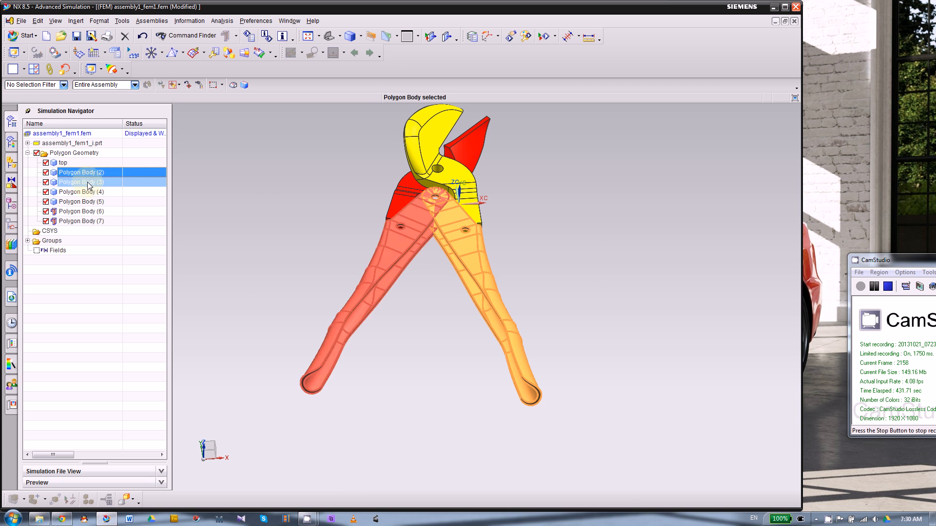
ctrl+click(86, 186)
click(87, 193)
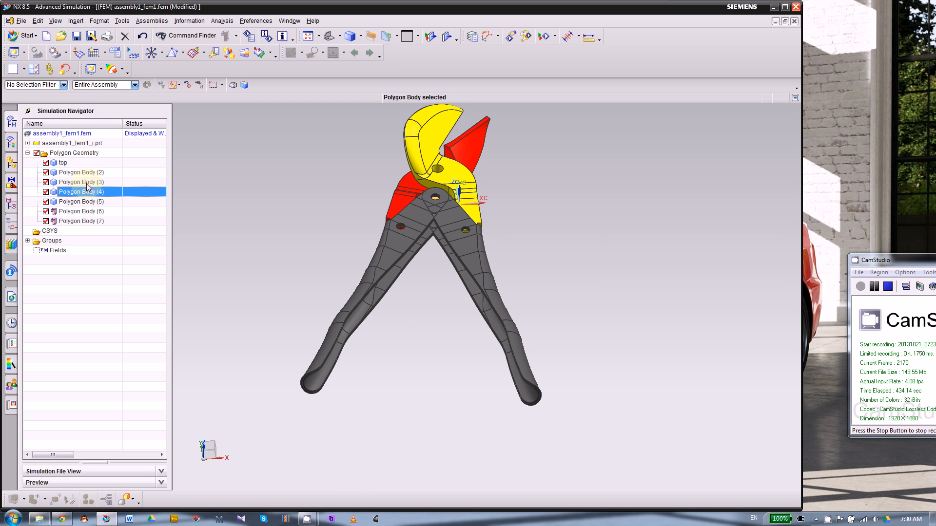
click(87, 183)
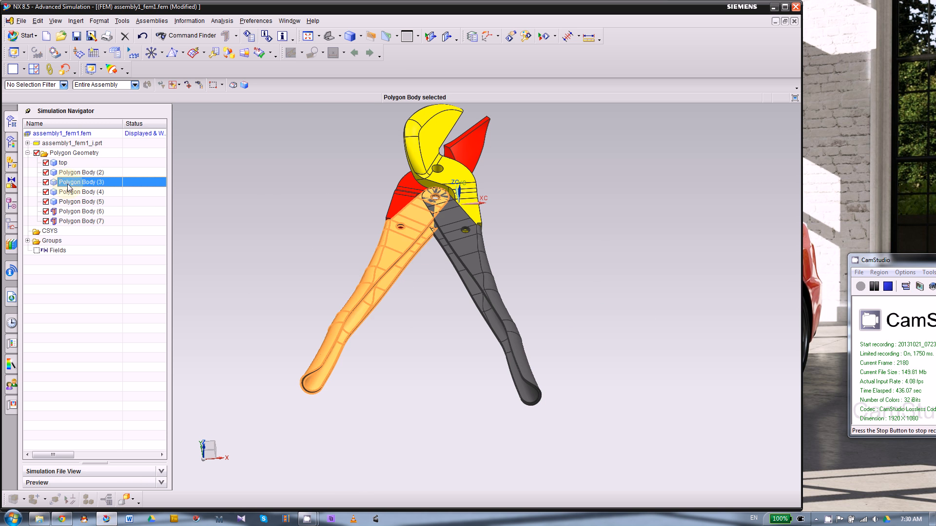
click(72, 202)
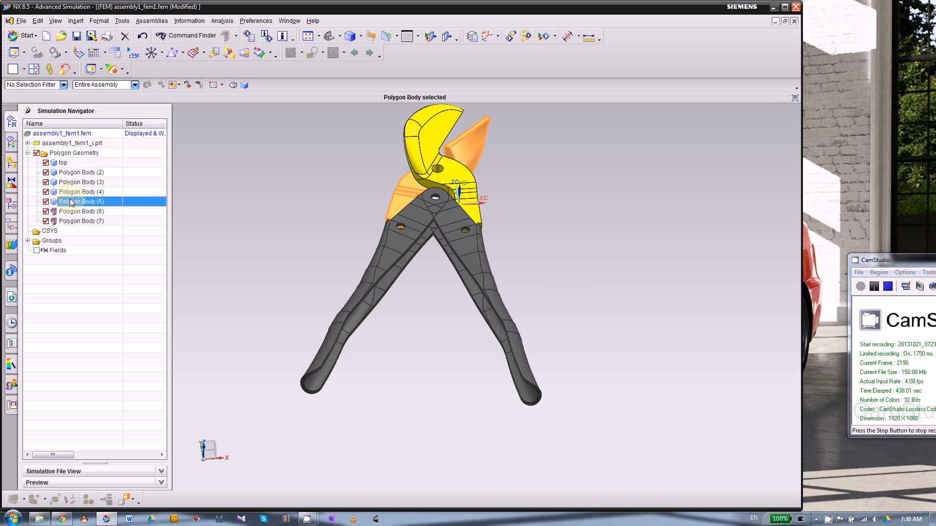
click(71, 202)
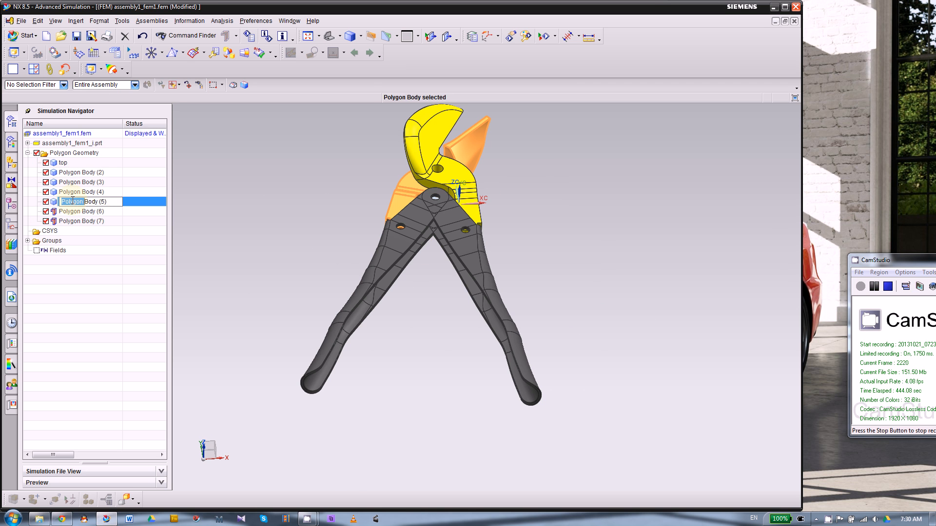
key(Delete)
key(Return)
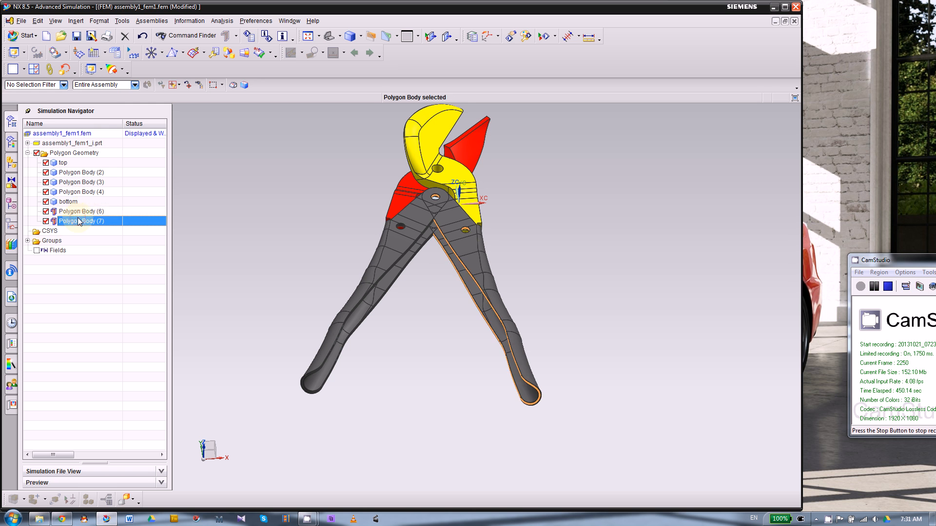
Identify the two handle midsurface bodies, hide all polygon geometry, and leave only Polygon Body (6) displayed and deselected
click(84, 211)
click(83, 222)
click(83, 213)
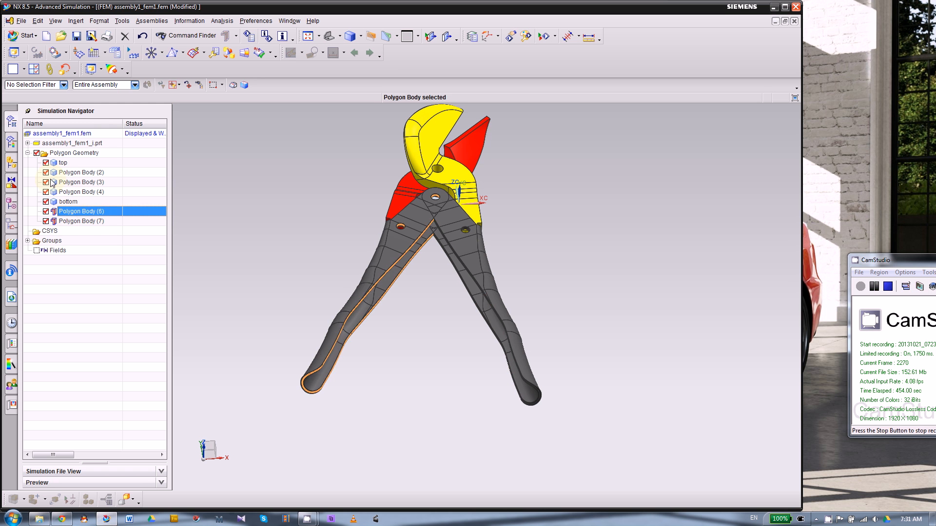
click(36, 153)
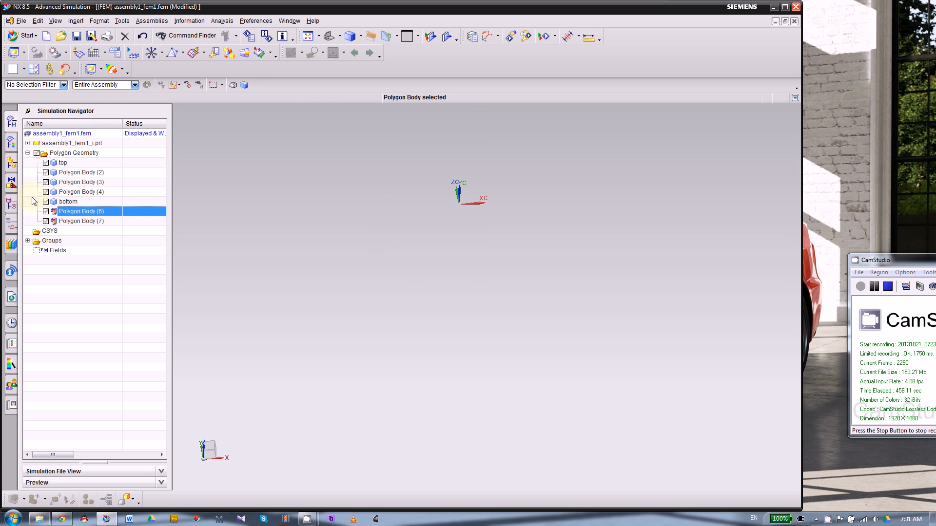
click(46, 211)
click(46, 222)
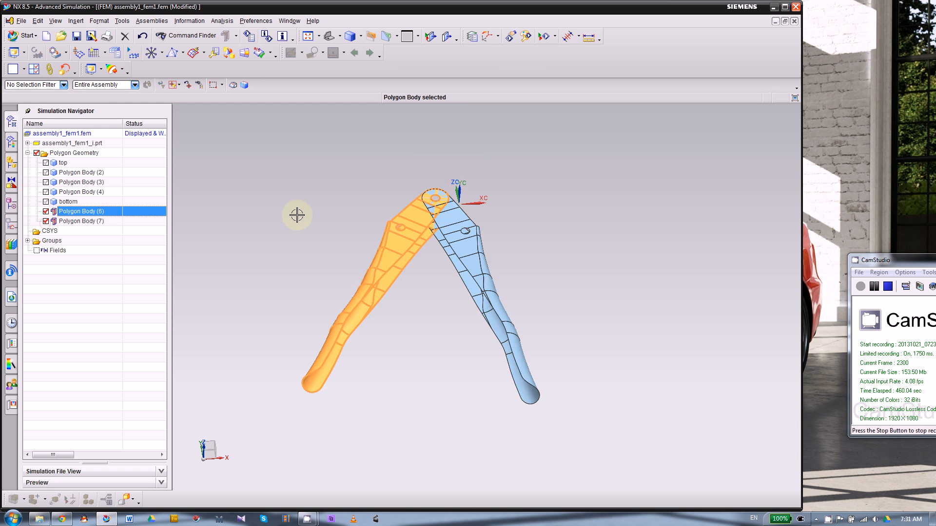
scroll(296, 213, down, 1)
click(46, 221)
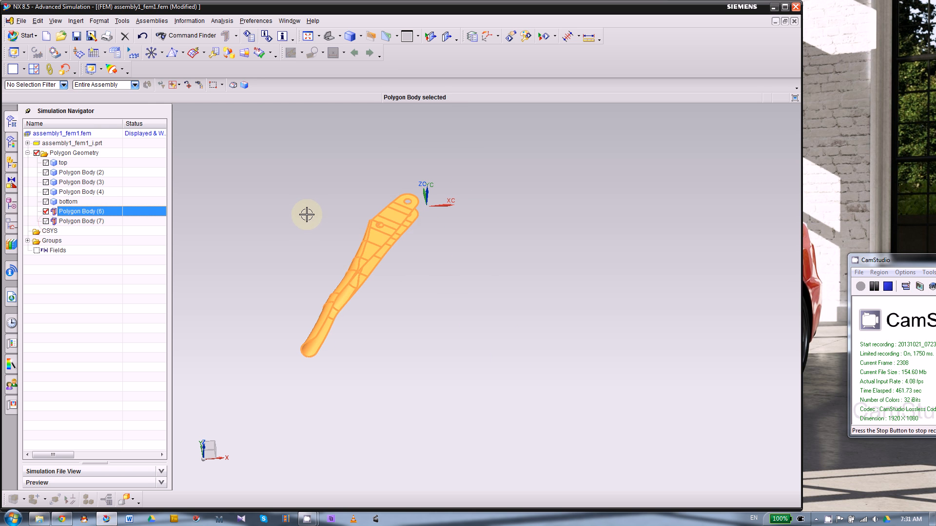
key(Escape)
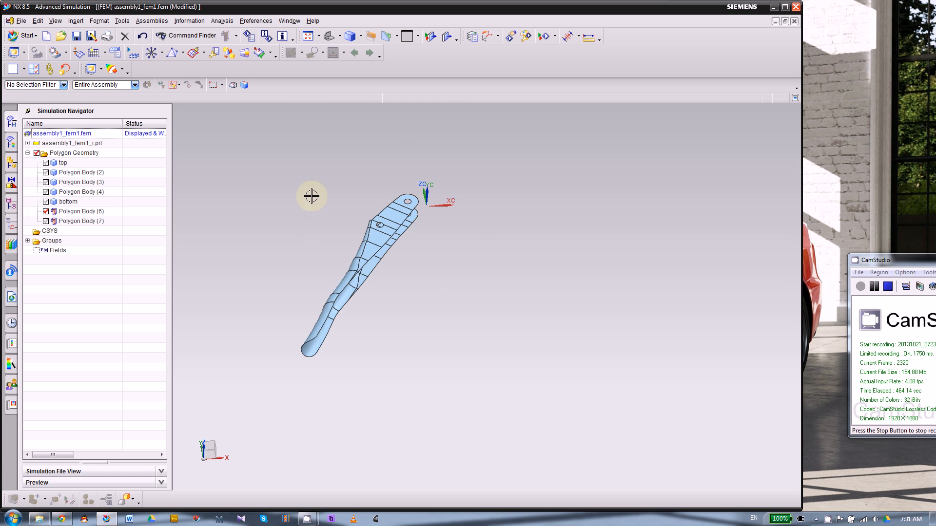
Examine the face divisions of the displayed handle midsurface up close
scroll(386, 231, up, 3)
scroll(382, 228, up, 3)
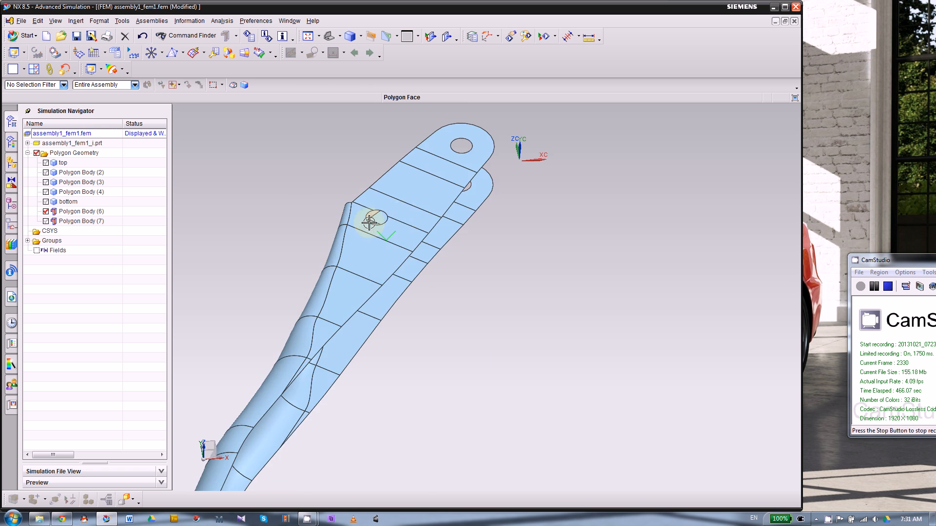
scroll(507, 188, down, 3)
scroll(419, 210, up, 2)
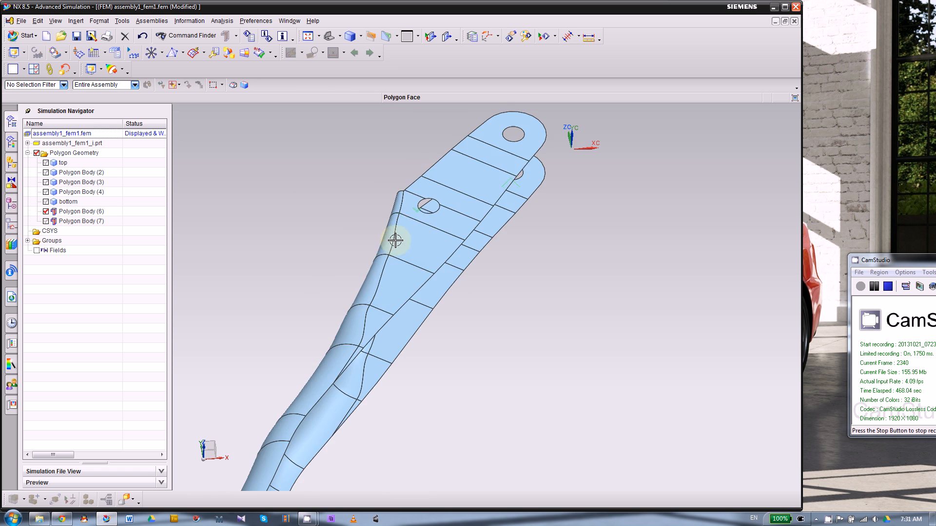
scroll(508, 158, down, 1)
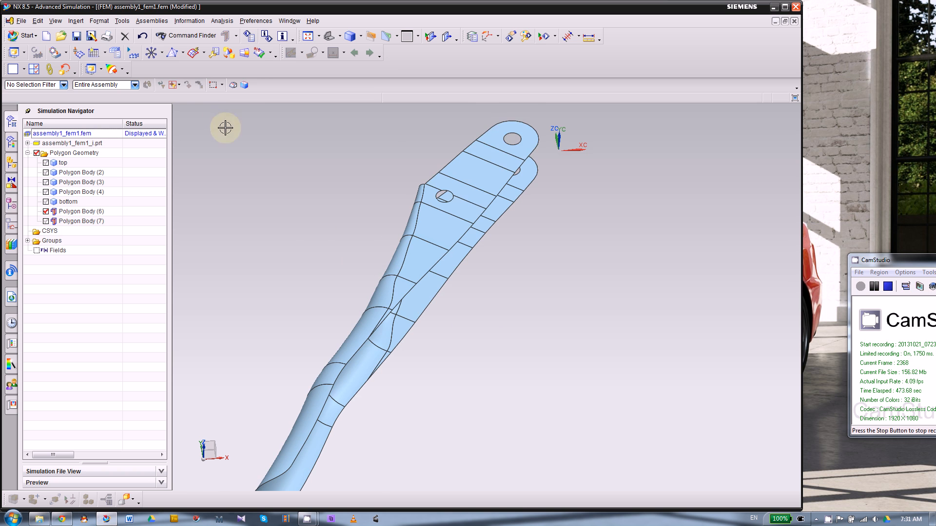
scroll(379, 203, down, 1)
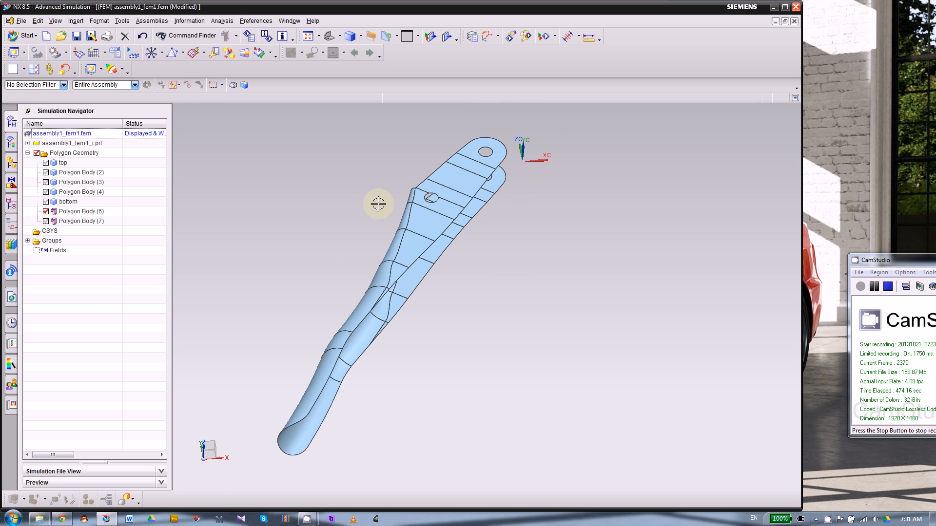
Merge all faces of the Polygon Body (6) handle midsurface using Merge Face in auto merge mode with Auto Remove Vertices
click(204, 53)
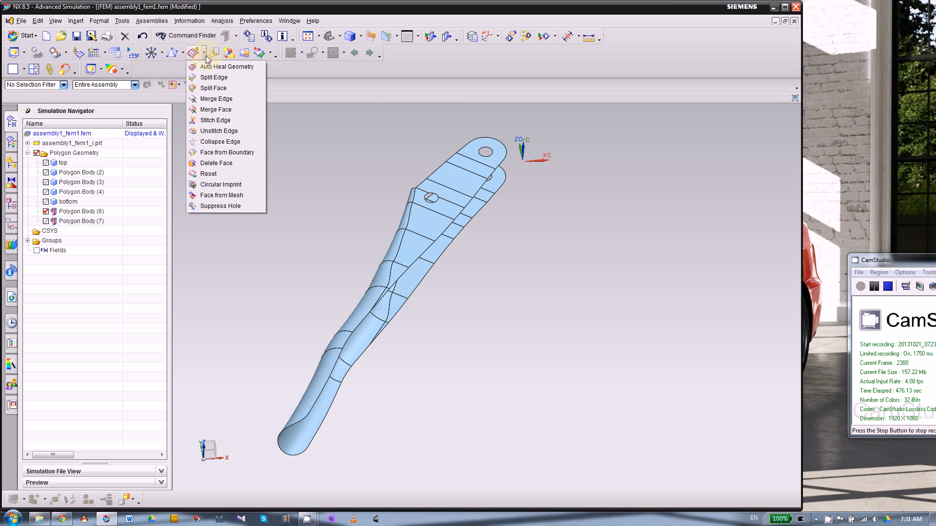
click(232, 111)
scroll(598, 243, up, 2)
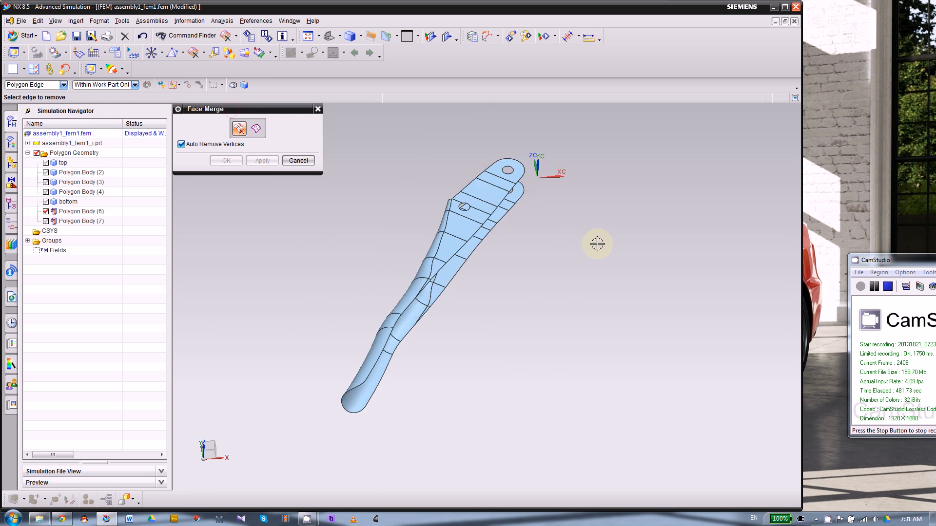
scroll(558, 239, down, 1)
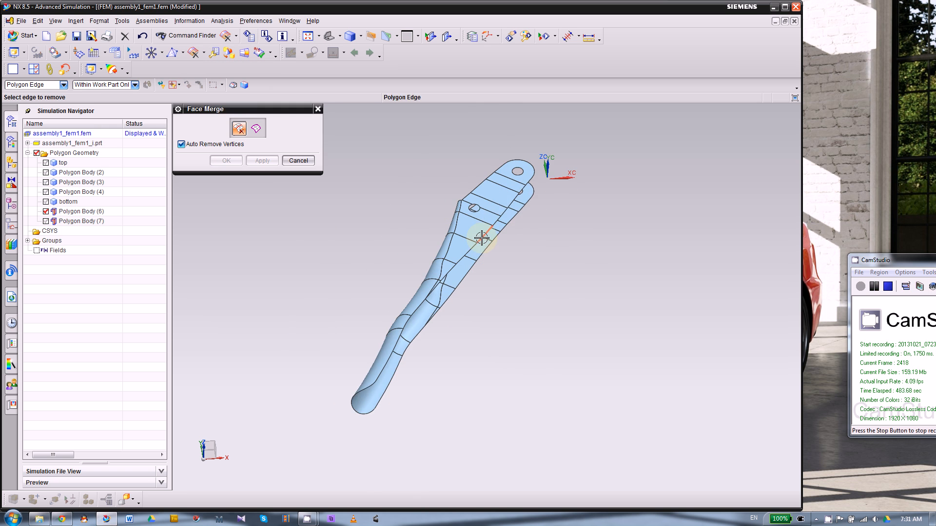
scroll(481, 236, down, 1)
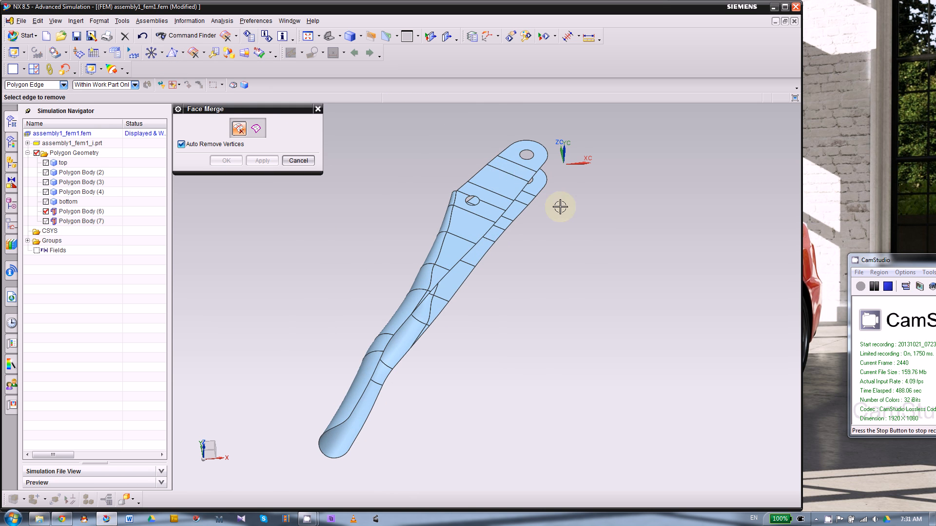
scroll(563, 214, up, 2)
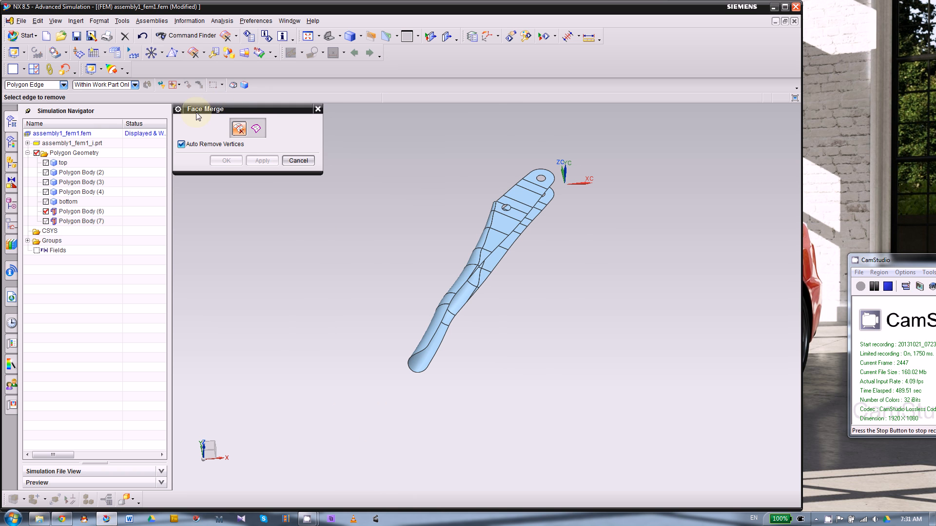
click(257, 130)
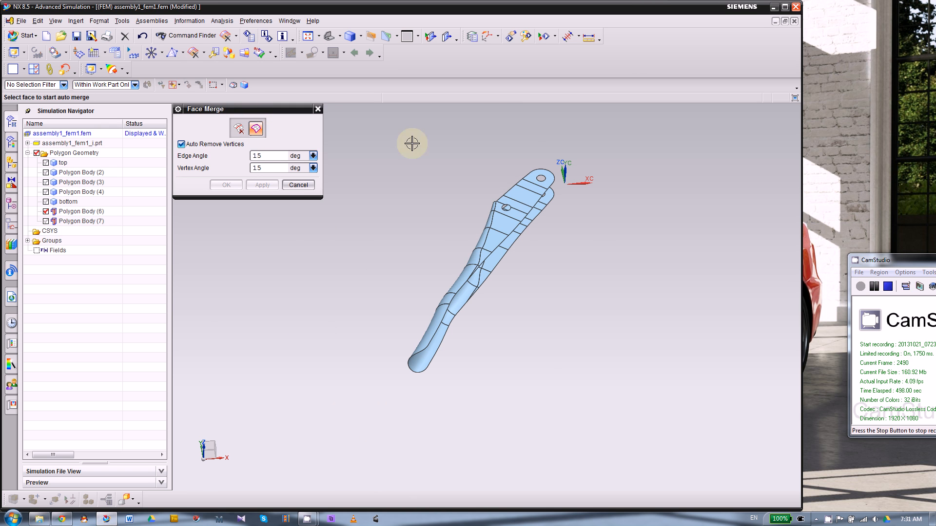
drag(359, 126, 388, 384)
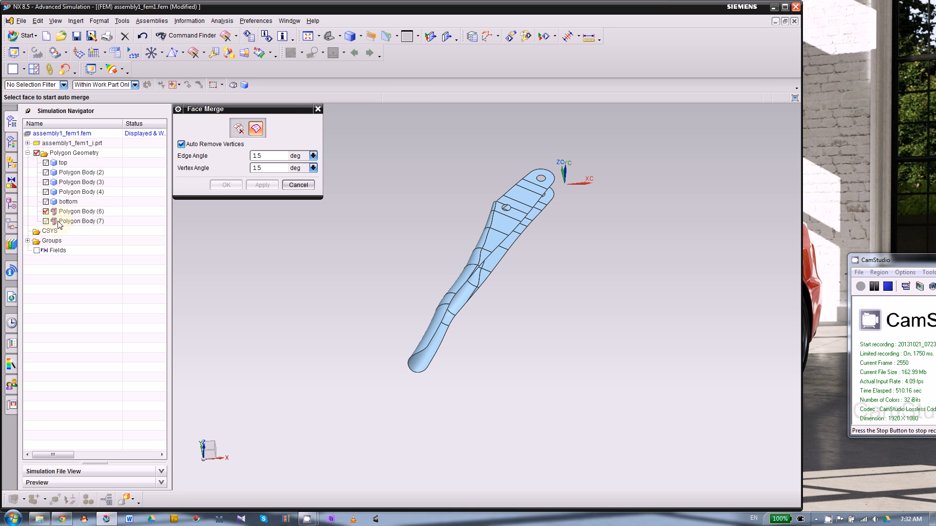
drag(356, 121, 644, 409)
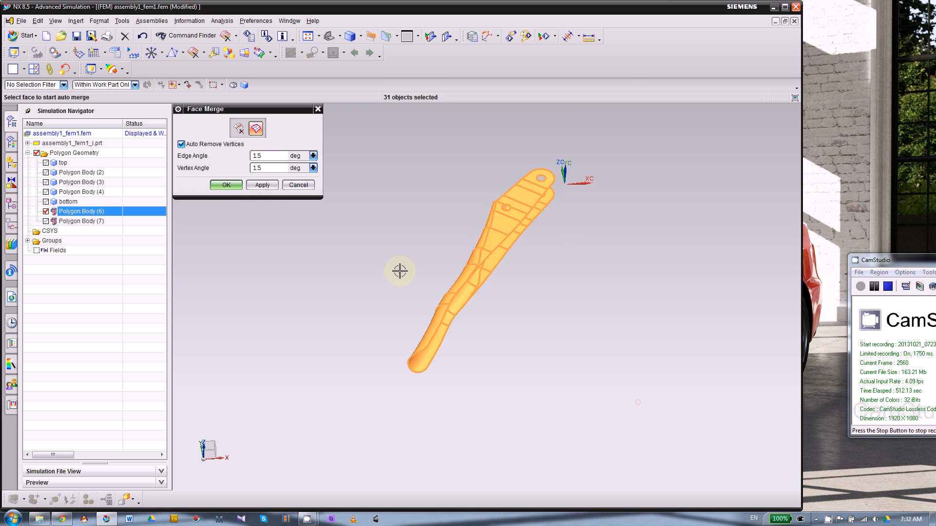
click(262, 185)
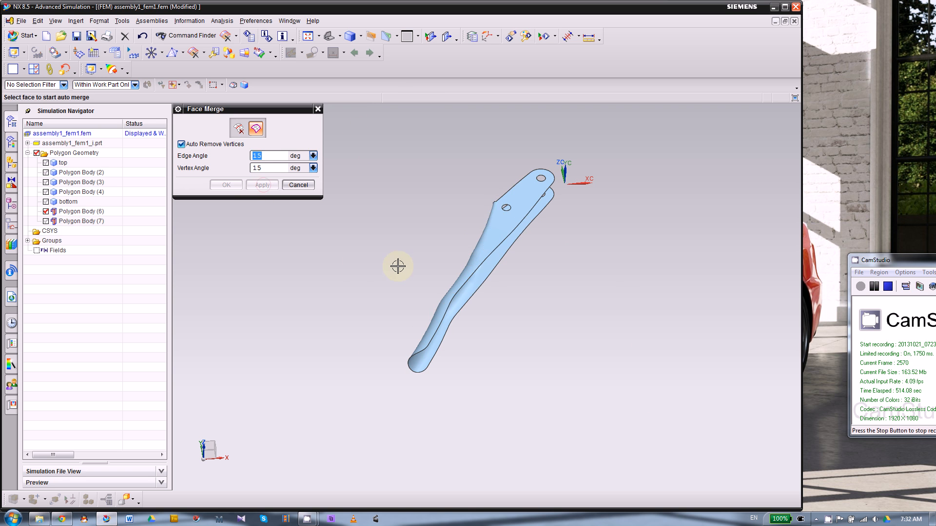
Examine the merged handle midsurface up close and from several angles
scroll(397, 267, down, 1)
scroll(425, 186, up, 4)
scroll(344, 205, down, 2)
middle_drag(344, 205, 386, 209)
scroll(313, 252, up, 2)
scroll(455, 208, down, 2)
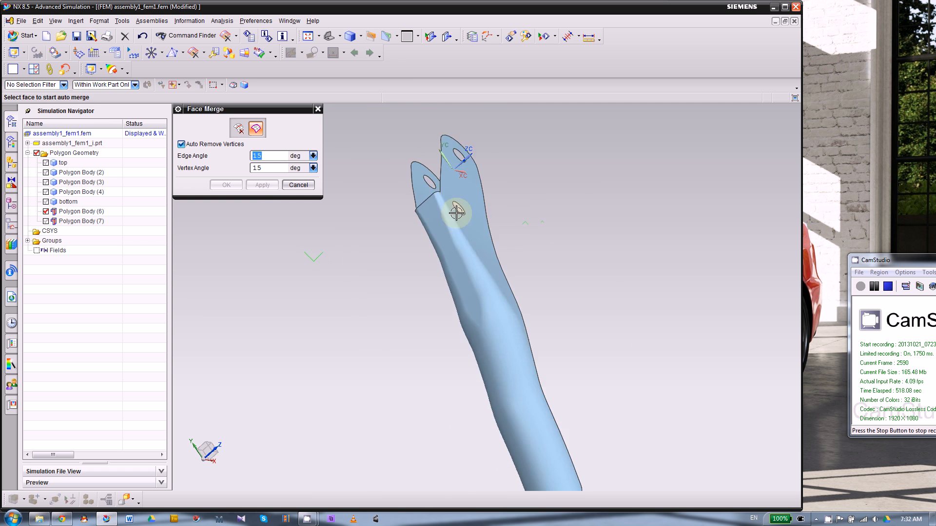
scroll(418, 209, up, 2)
middle_drag(566, 192, 391, 240)
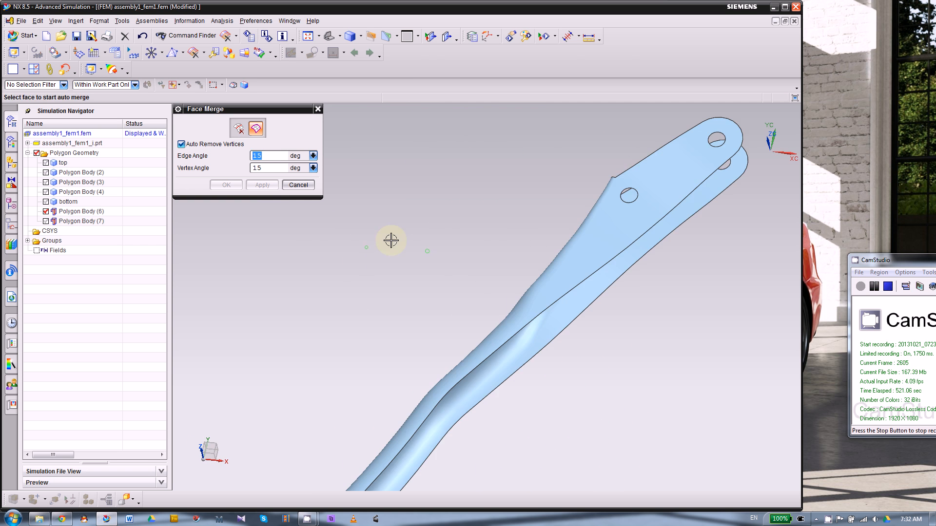
Merge all faces of the Polygon Body (7) handle midsurface in auto merge mode with Auto Remove Vertices, and redisplay Polygon Body (6) beside it
click(46, 211)
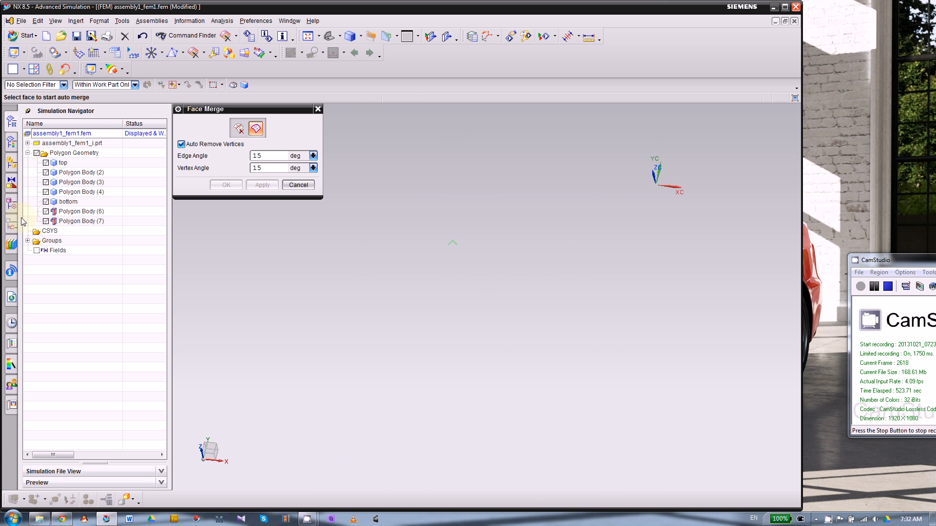
click(46, 221)
middle_drag(351, 214, 486, 216)
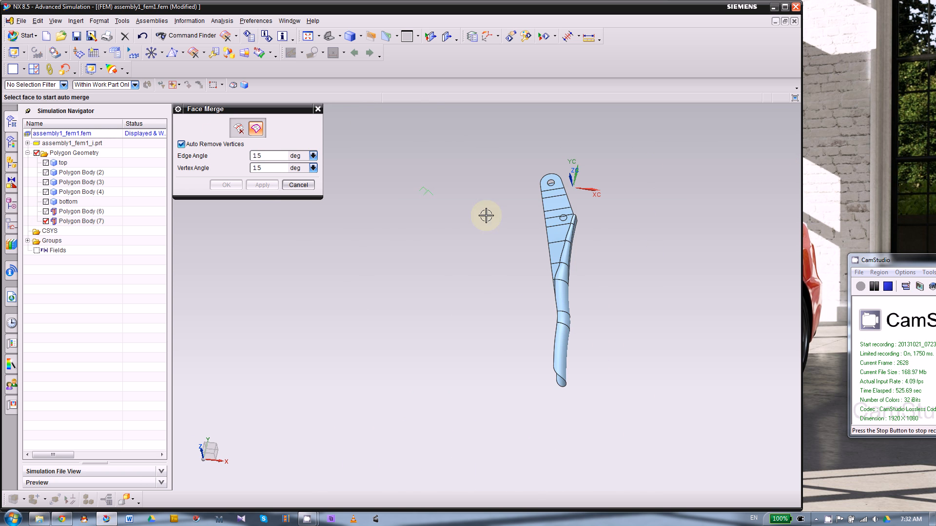
click(479, 145)
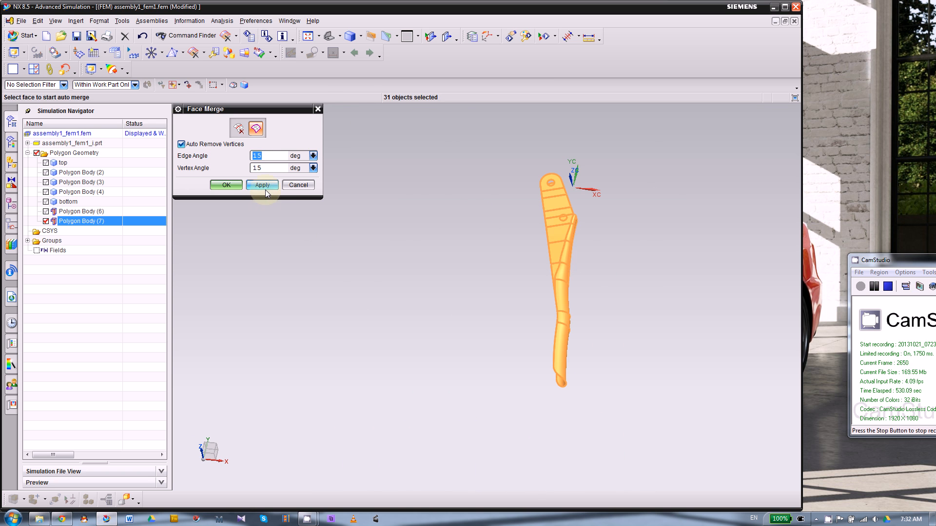
click(263, 186)
click(299, 186)
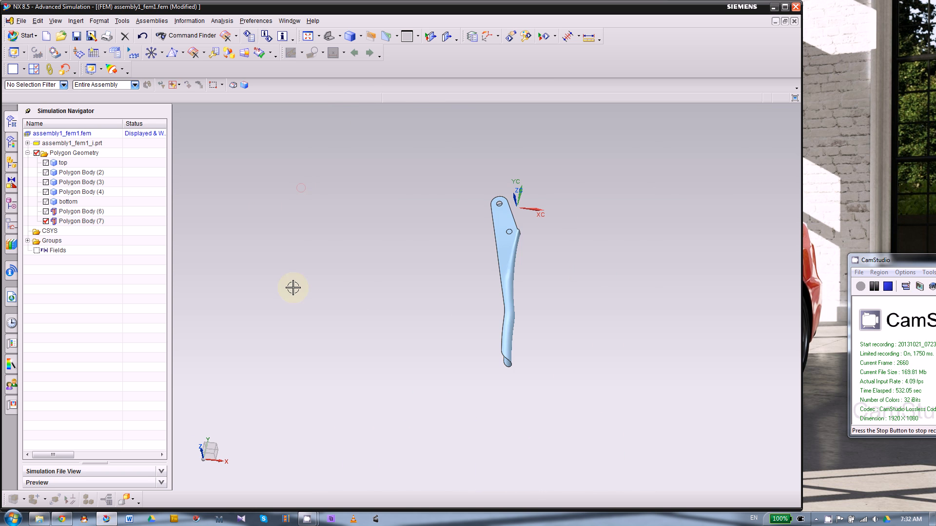
click(46, 212)
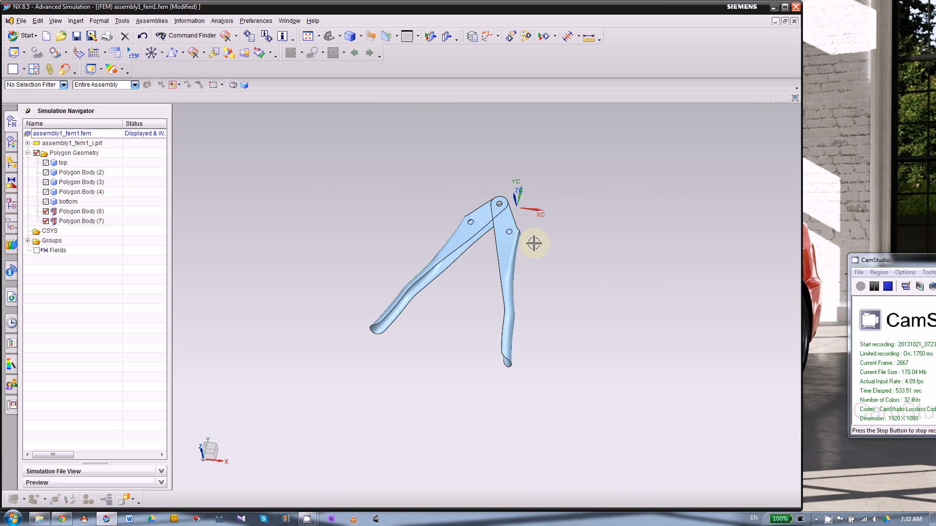
middle_drag(460, 282, 331, 322)
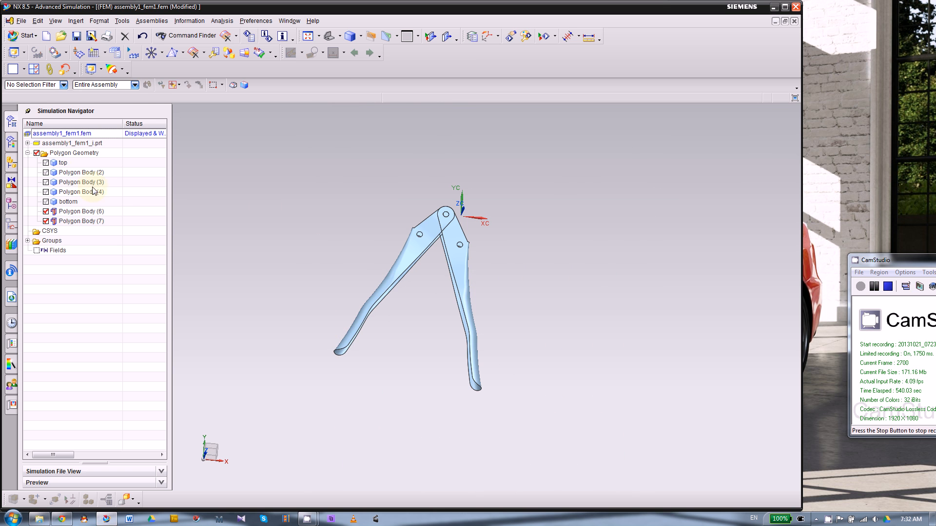
Show the top and bottom cutter bodies together with the handle midsurfaces to view the assembly, and hide both bodies again
click(46, 163)
click(46, 201)
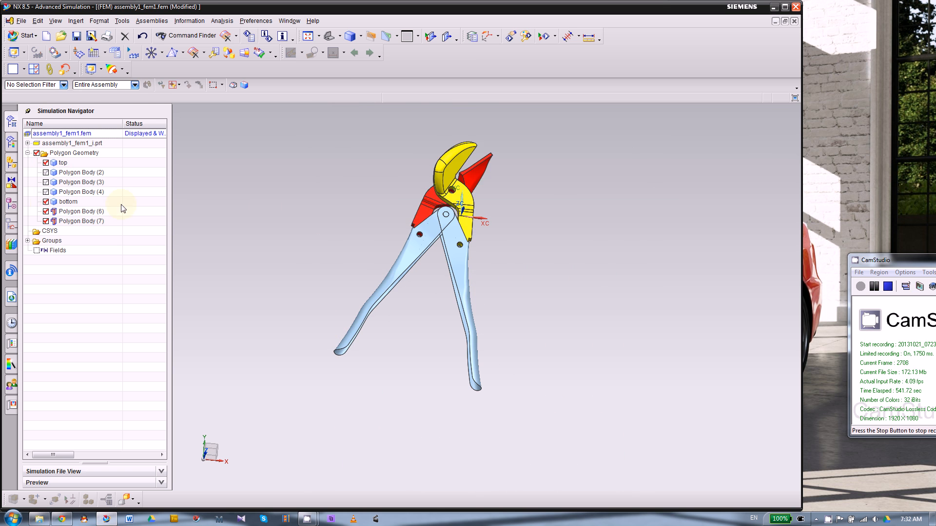
middle_drag(265, 213, 258, 194)
scroll(514, 213, up, 2)
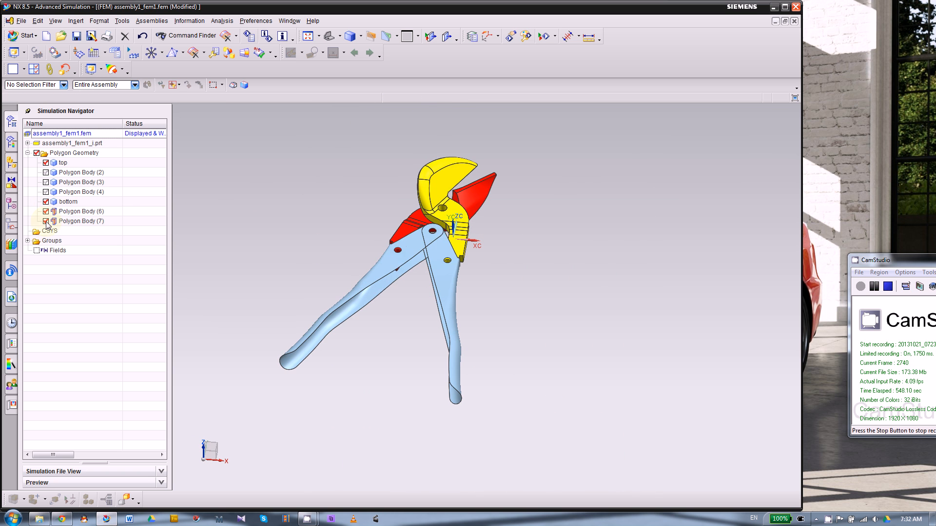
click(46, 201)
click(46, 162)
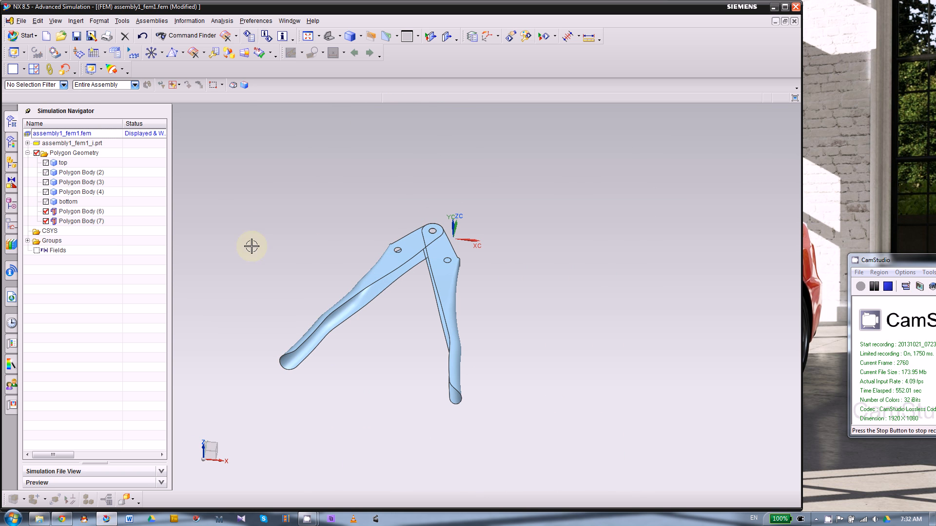
Create a 2D mesh on the Polygon Body (6) handle midsurface using CQUAD4 elements, Subdivision meshing, 0.1 in element size and automatic collector creation
click(183, 55)
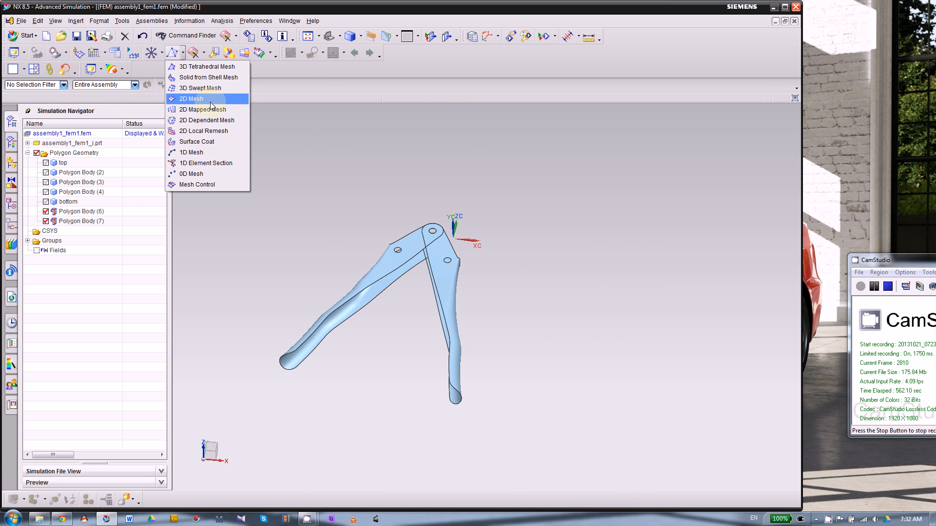
click(196, 103)
scroll(633, 286, down, 3)
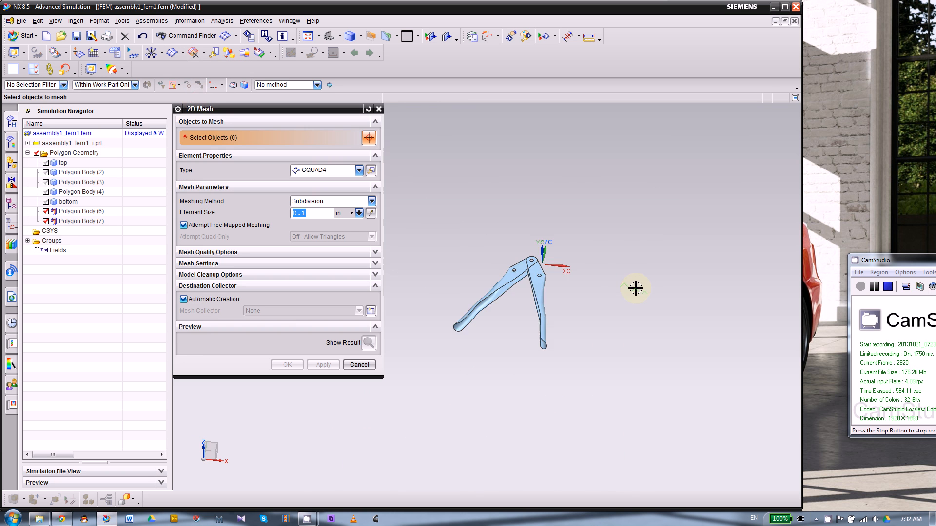
middle_drag(629, 284, 657, 299)
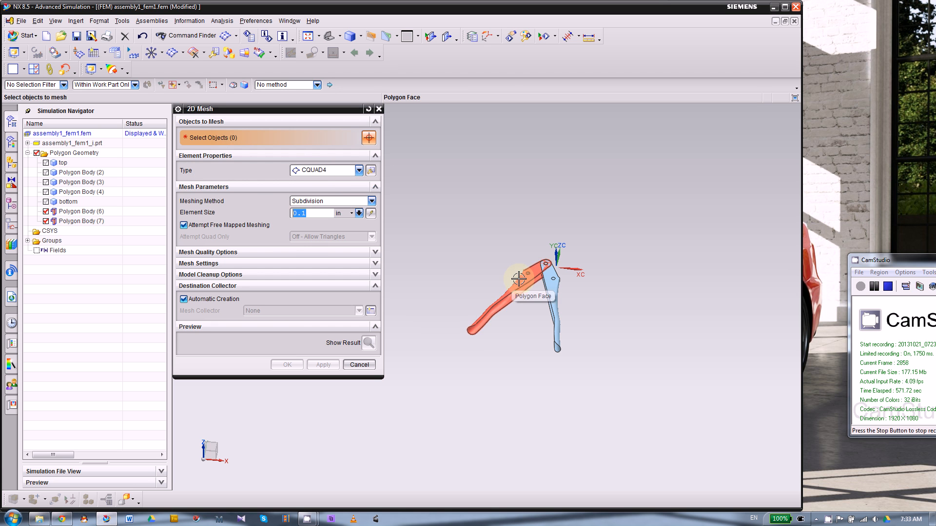
click(324, 170)
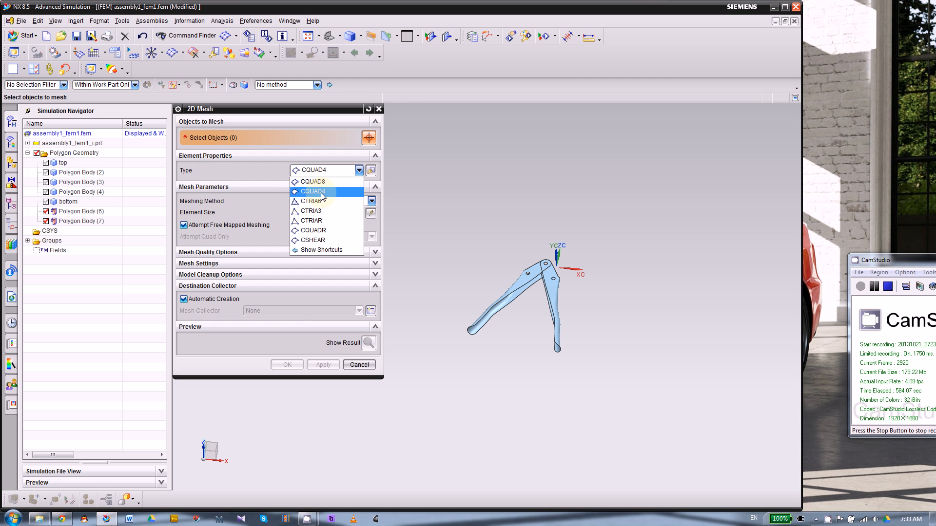
click(321, 191)
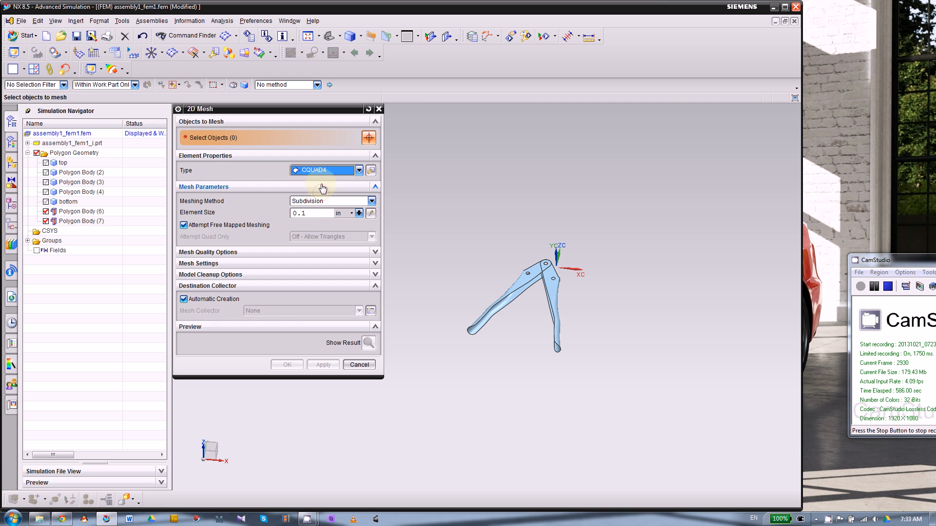
drag(310, 214, 280, 212)
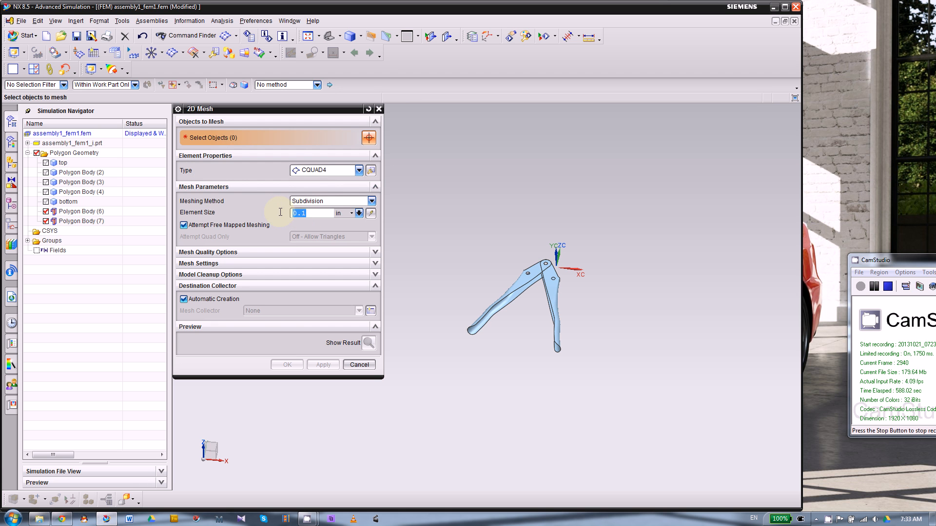
scroll(502, 331, up, 3)
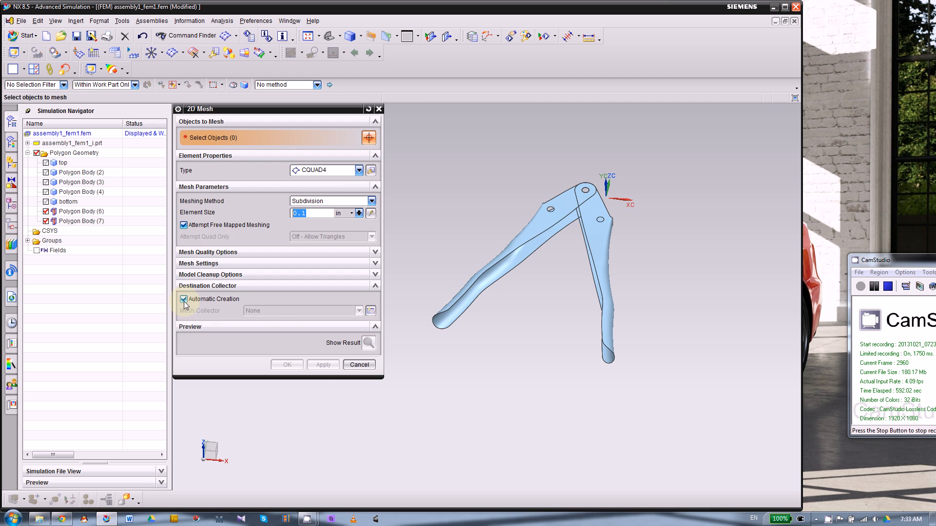
click(560, 291)
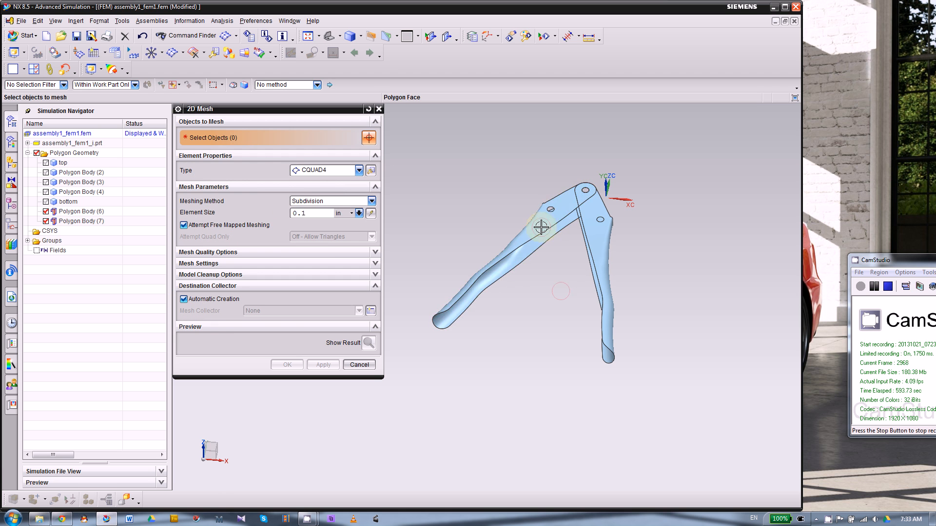
click(541, 227)
click(322, 365)
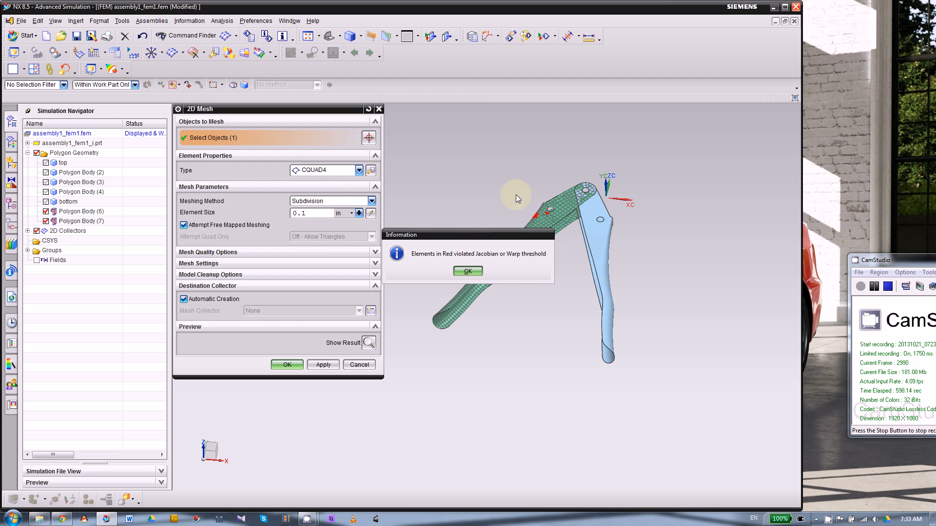
drag(453, 233, 356, 176)
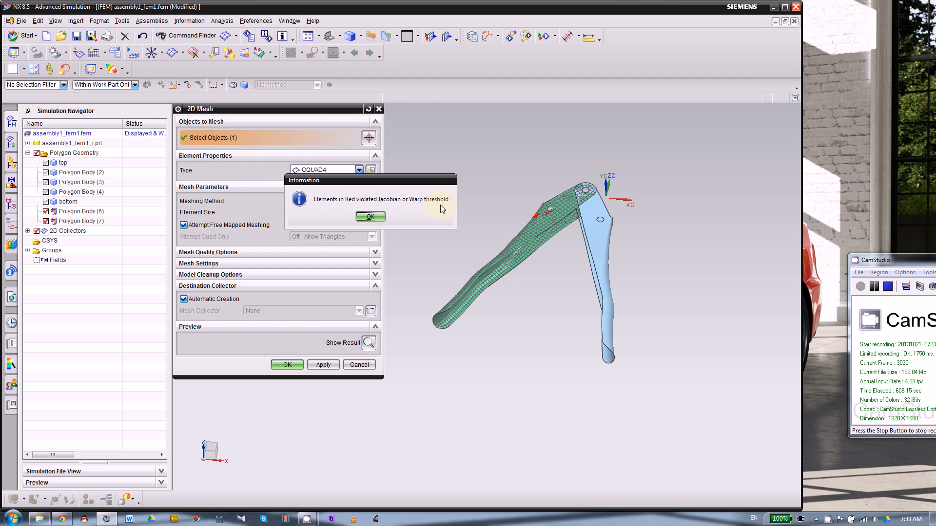
click(369, 217)
Create a 2D mesh on the Polygon Body (7) handle midsurface with the same CQUAD4 type and 0.1 in element size
scroll(458, 195, up, 10)
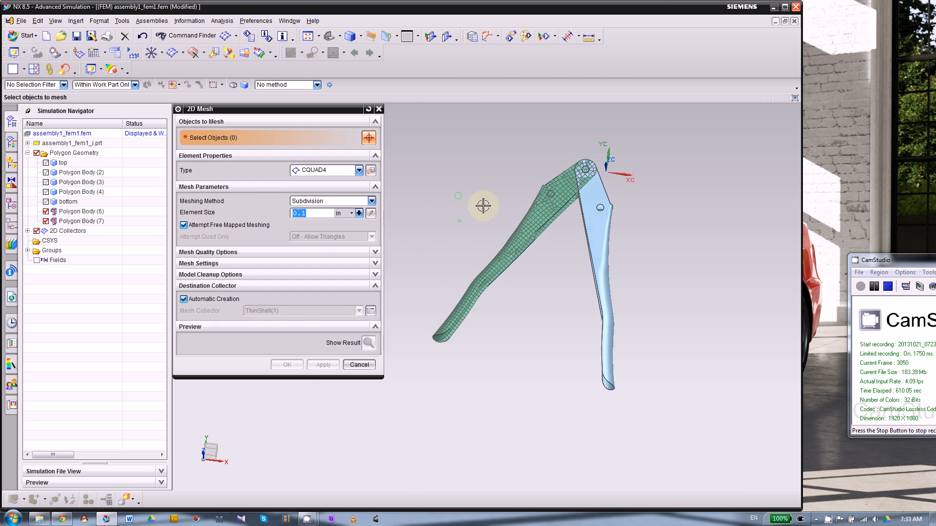
scroll(639, 295, up, 4)
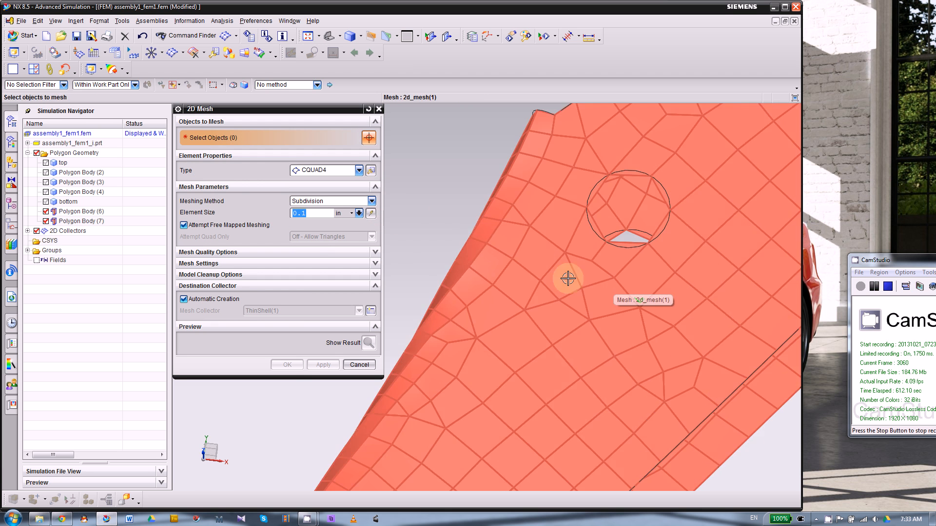
mouse_move(426, 210)
middle_down()
mouse_move(460, 230)
mouse_move(435, 232)
mouse_move(416, 215)
middle_up()
scroll(413, 209, down, 5)
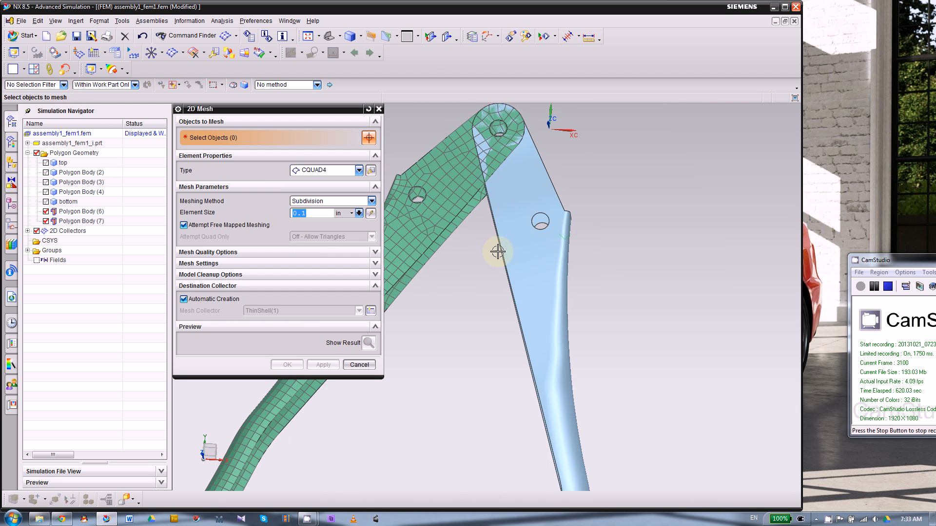
click(510, 287)
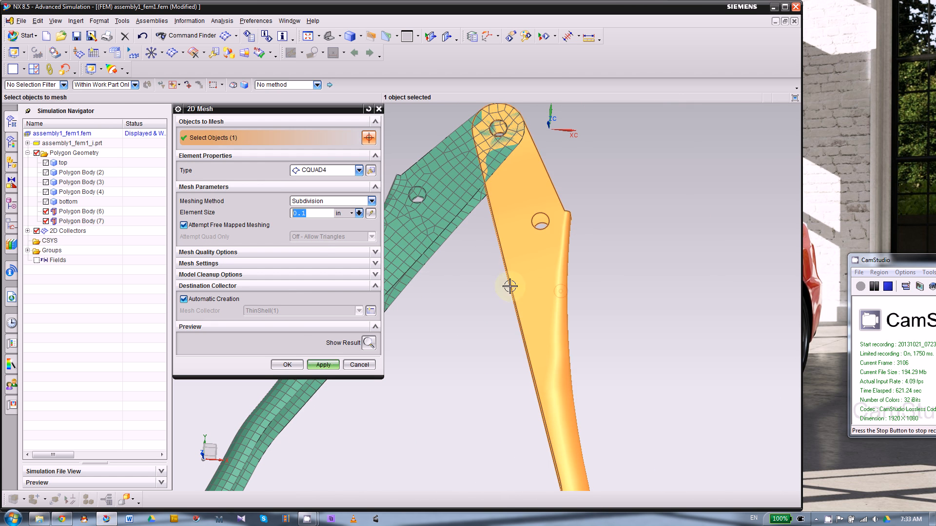
click(323, 365)
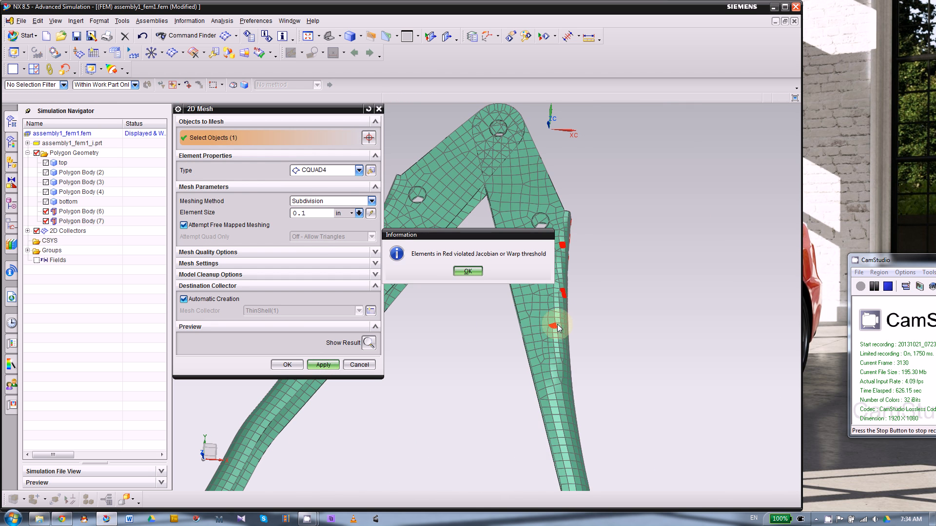
click(468, 271)
Examine the element pattern along the Polygon Body (7) handle up close, leave 2D meshing, and view both meshed handles as a whole
scroll(556, 330, up, 5)
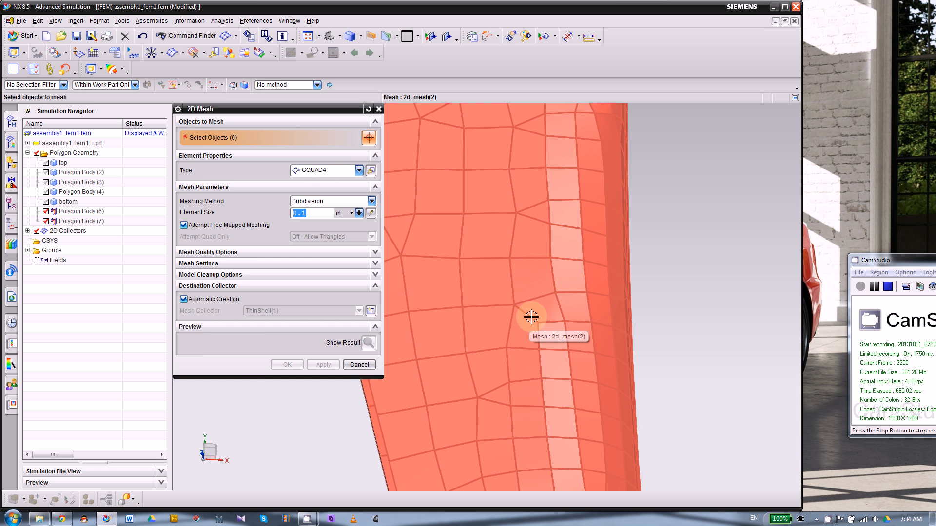
scroll(531, 317, down, 4)
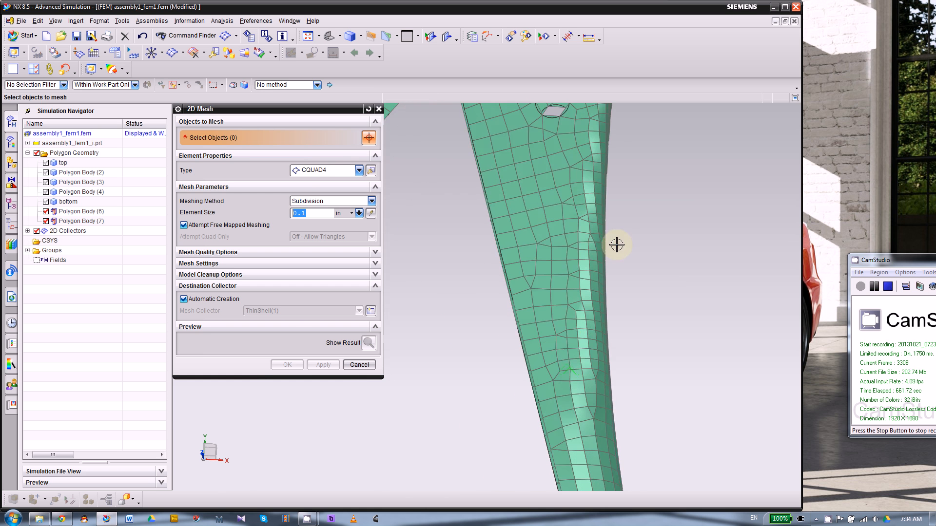
scroll(524, 319, down, 2)
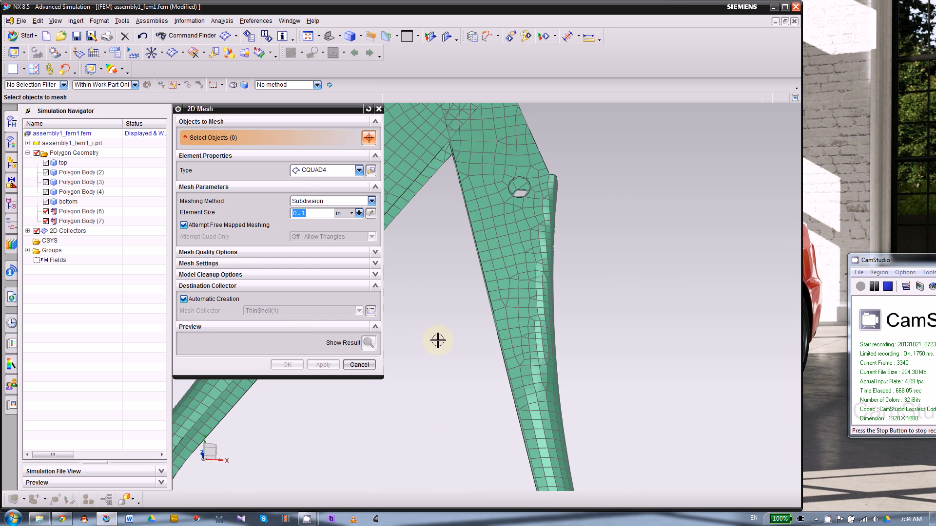
click(359, 365)
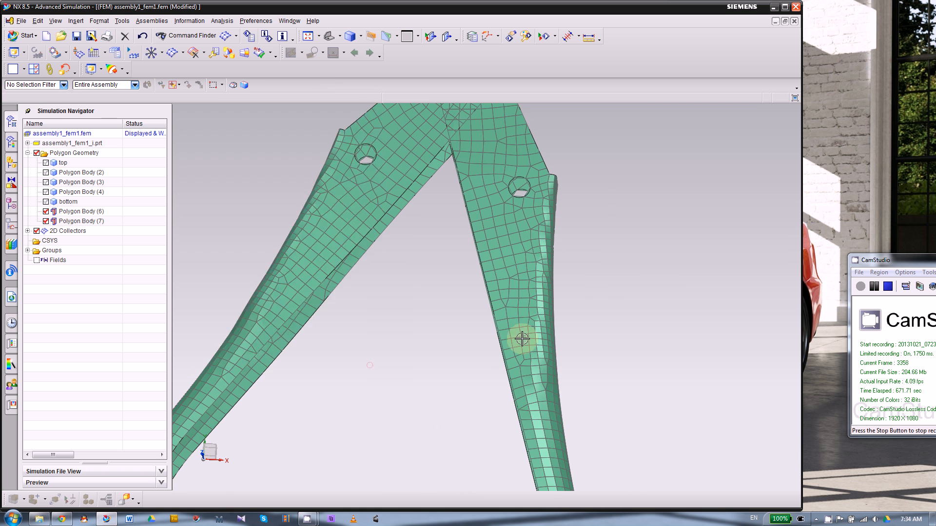
scroll(593, 324, down, 4)
scroll(534, 291, down, 2)
scroll(534, 291, up, 1)
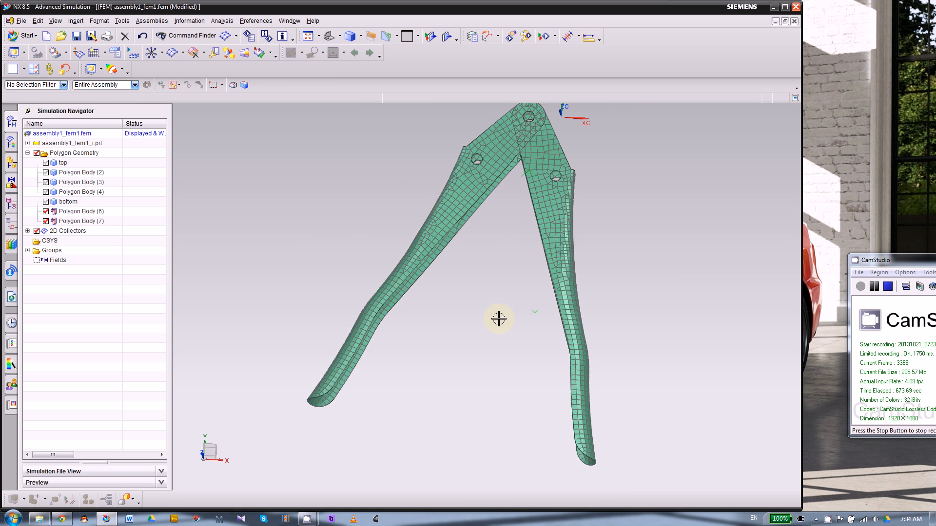
mouse_move(497, 317)
middle_down()
mouse_move(501, 330)
mouse_move(487, 335)
mouse_move(488, 317)
middle_up()
scroll(488, 316, down, 2)
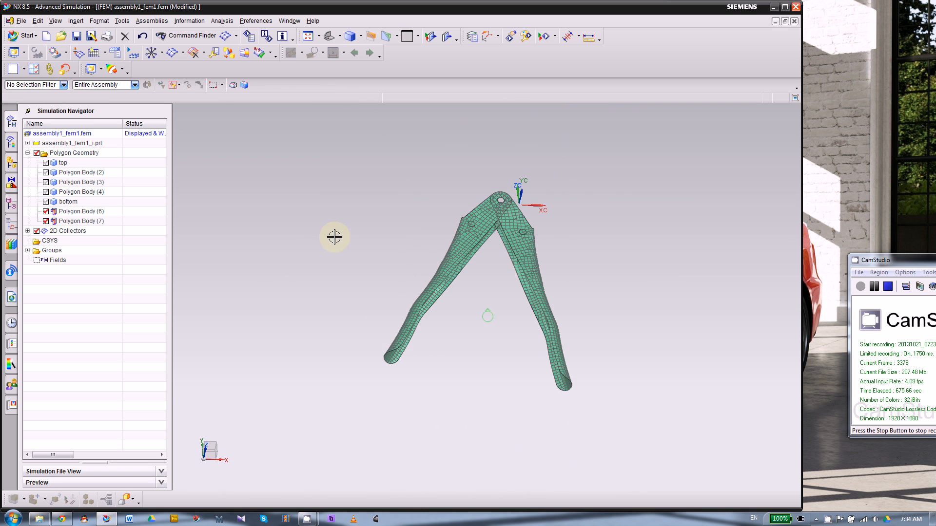
Expand the 2D collectors and move 2d_mesh(2) from ThinShell(2) into the ThinShell(1) collector
click(28, 231)
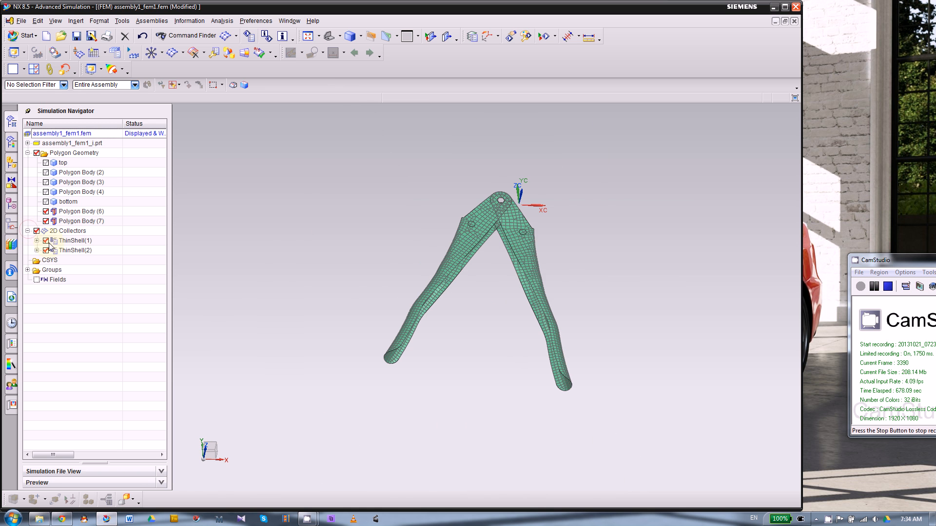
click(36, 241)
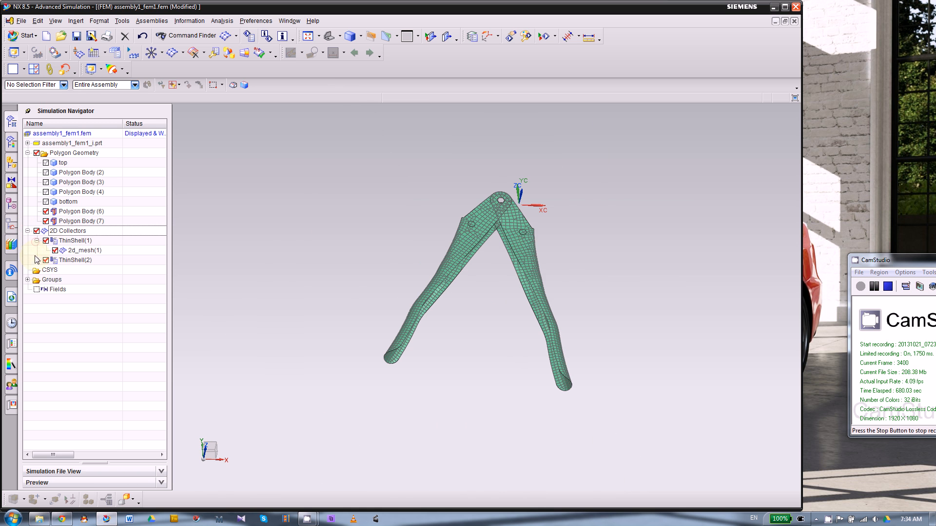
click(36, 260)
click(81, 270)
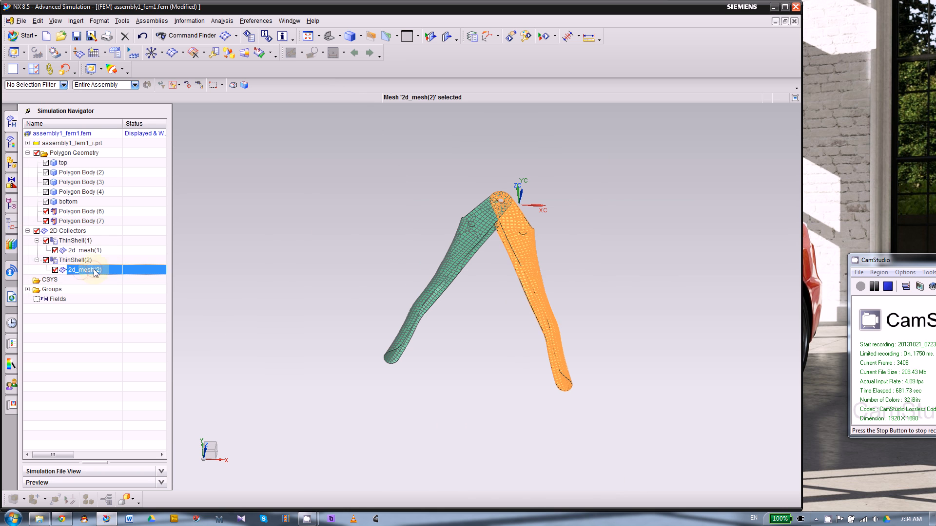
drag(94, 271, 97, 248)
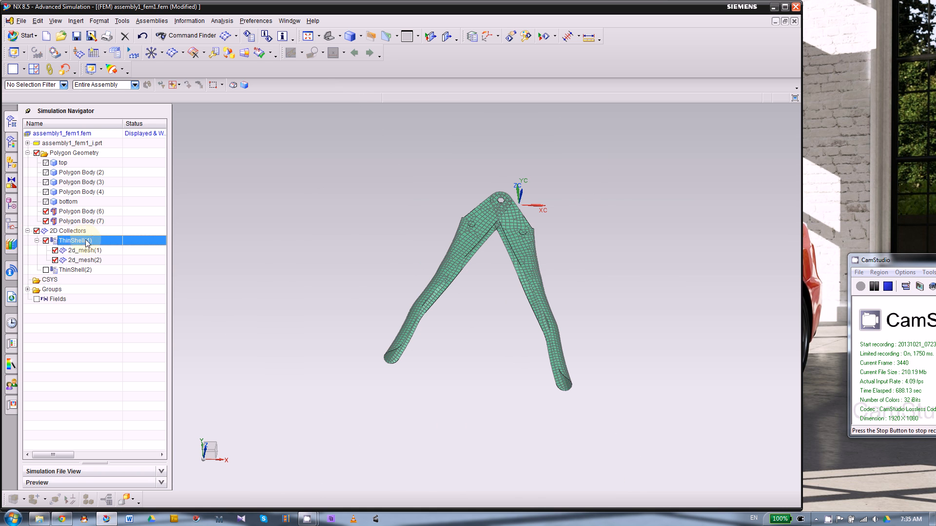
Delete the empty ThinShell(2) collector and check which handle each mesh remaining in ThinShell(1) belongs to
right_click(78, 269)
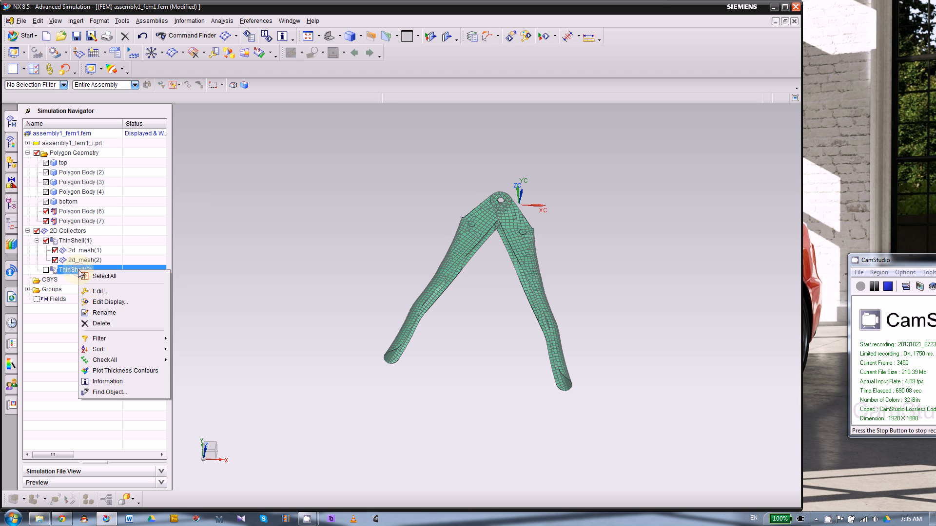
click(103, 327)
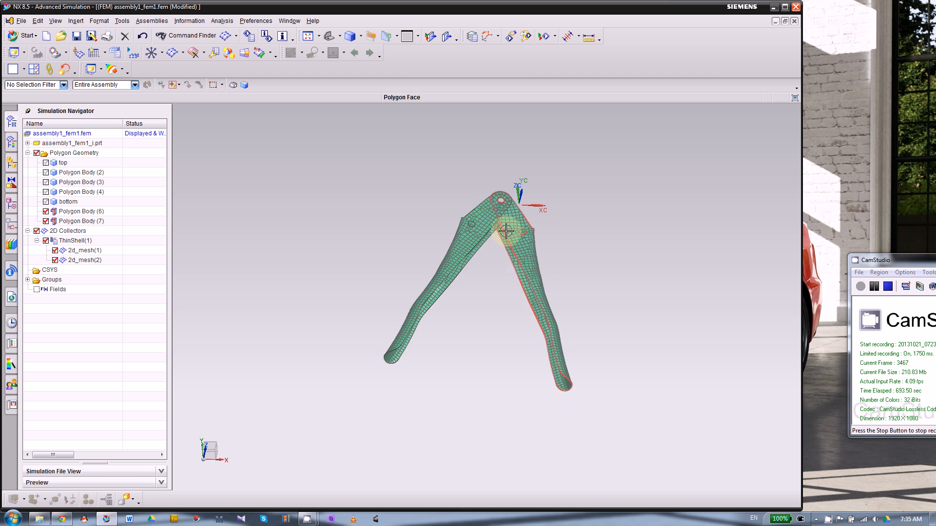
scroll(480, 231, up, 2)
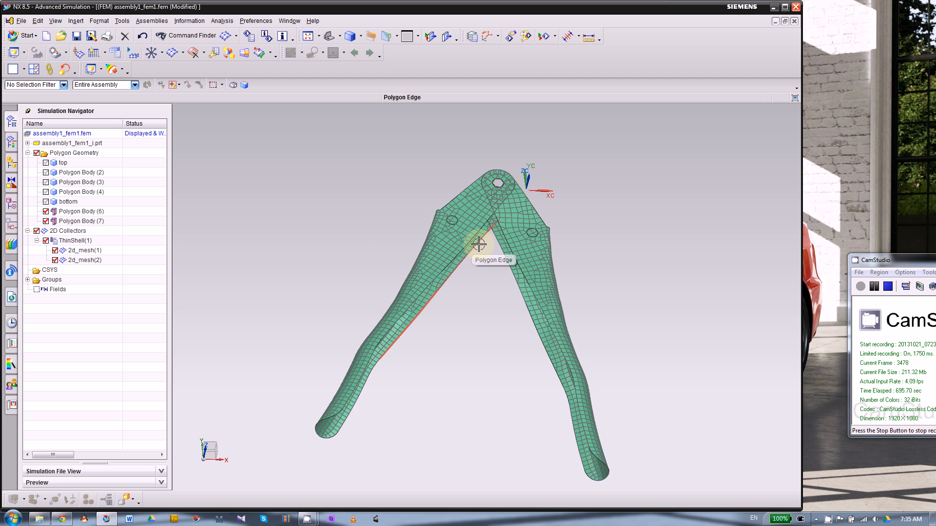
click(85, 261)
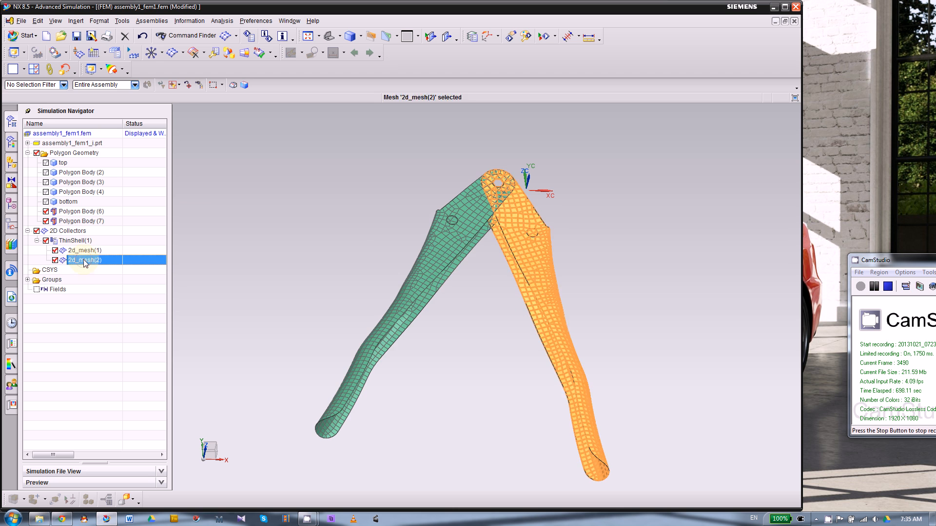
click(81, 250)
Rename the ThinShell(1) mesh collector as Handle
click(53, 241)
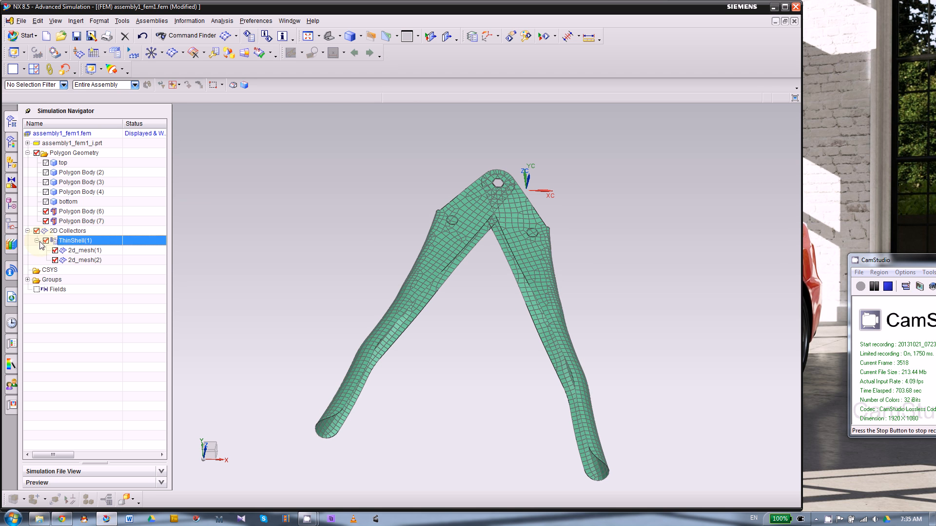
click(101, 241)
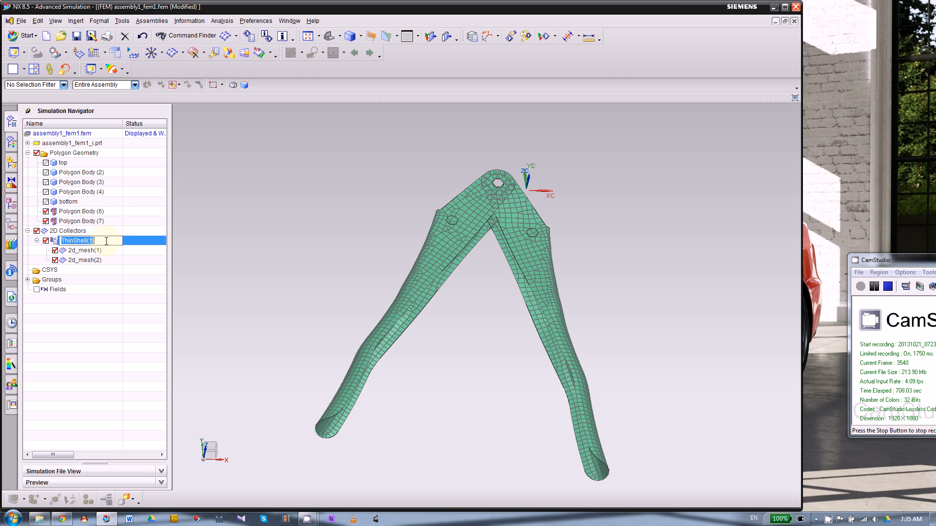
text(Handle)
key(Return)
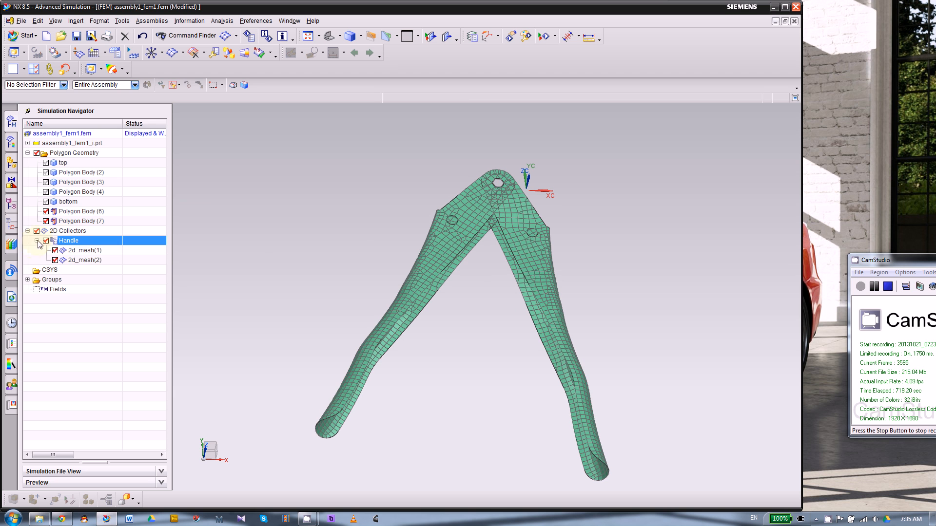
Set the display color of the Handle mesh collector to Magenta
right_click(65, 240)
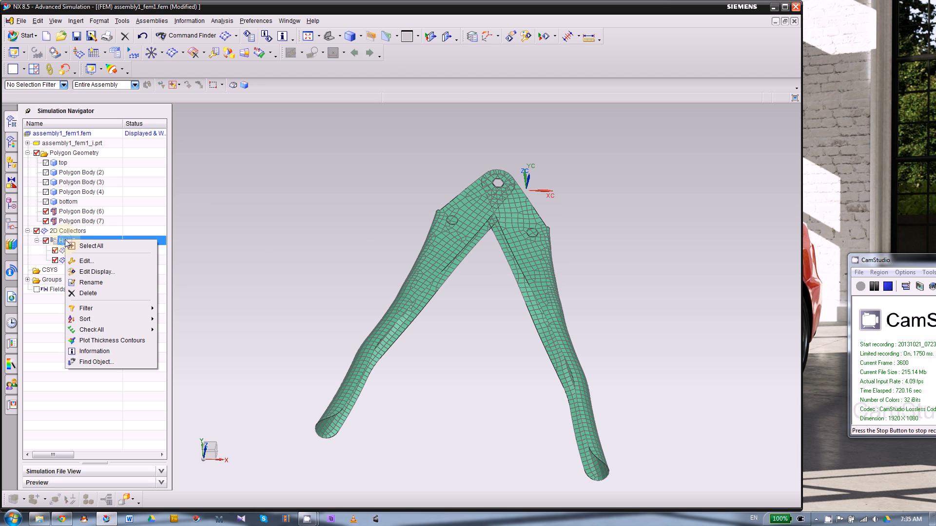
click(99, 274)
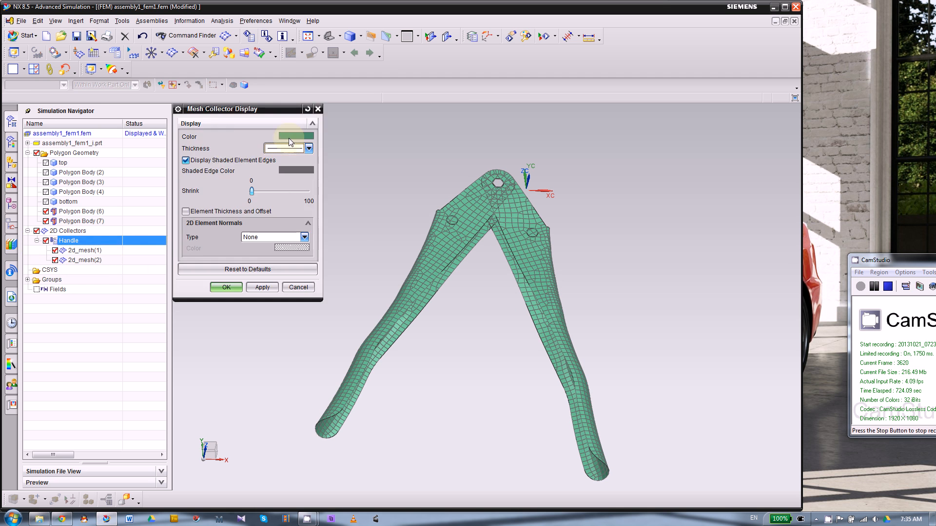
click(290, 139)
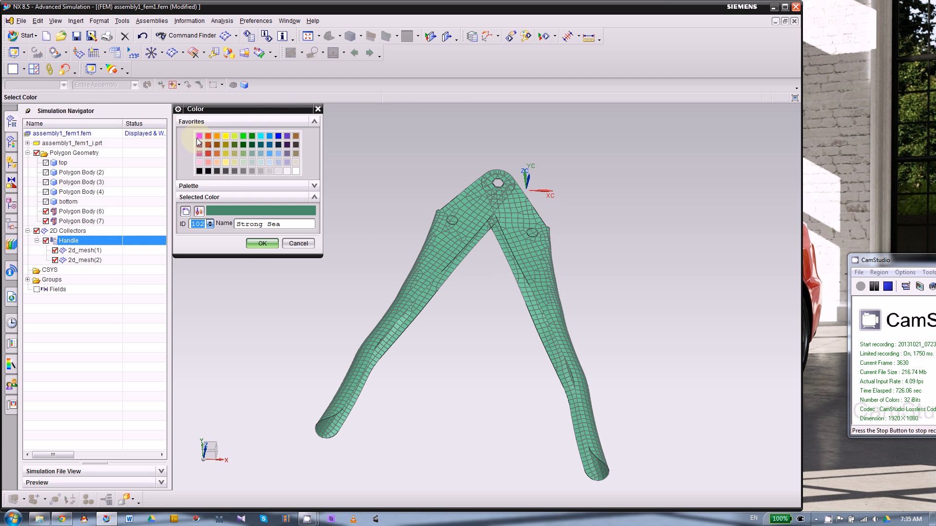
click(200, 136)
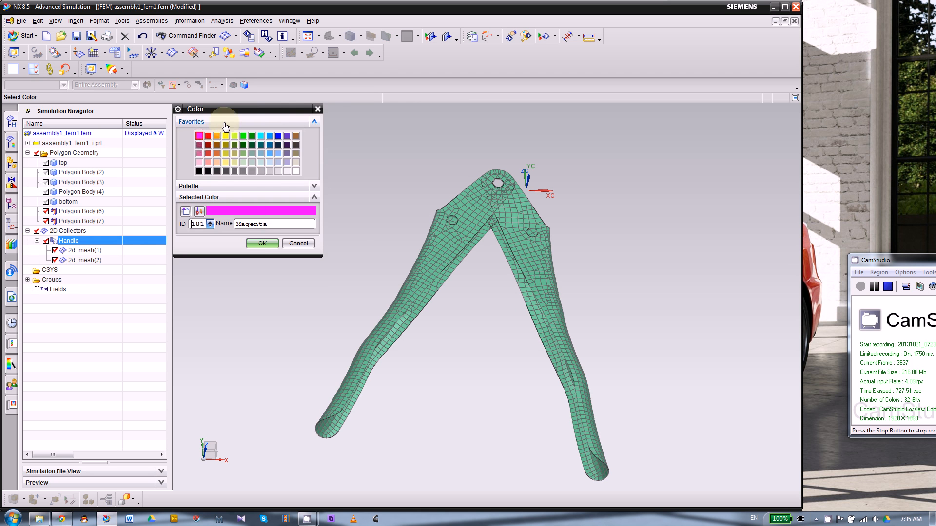
click(263, 244)
click(226, 287)
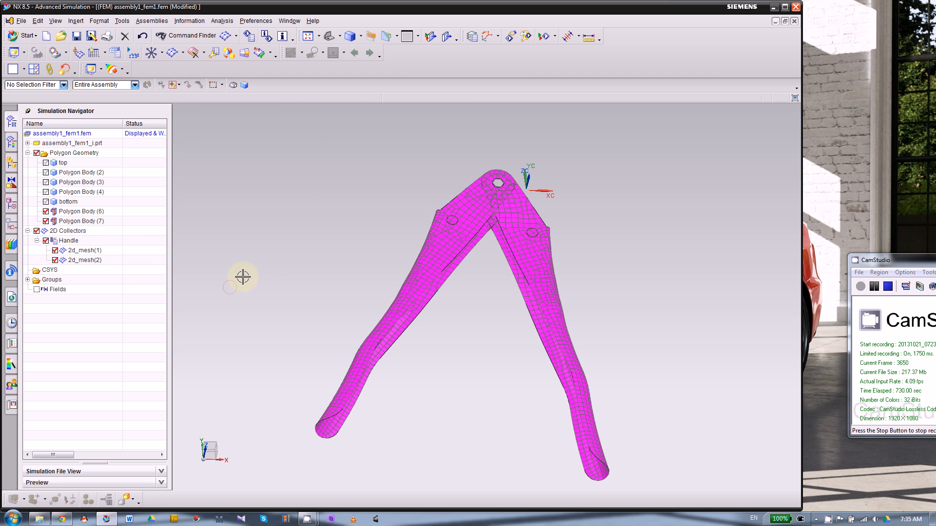
Set the display color of the Handle mesh collector to orange and view both handle meshes
click(73, 241)
right_click(74, 241)
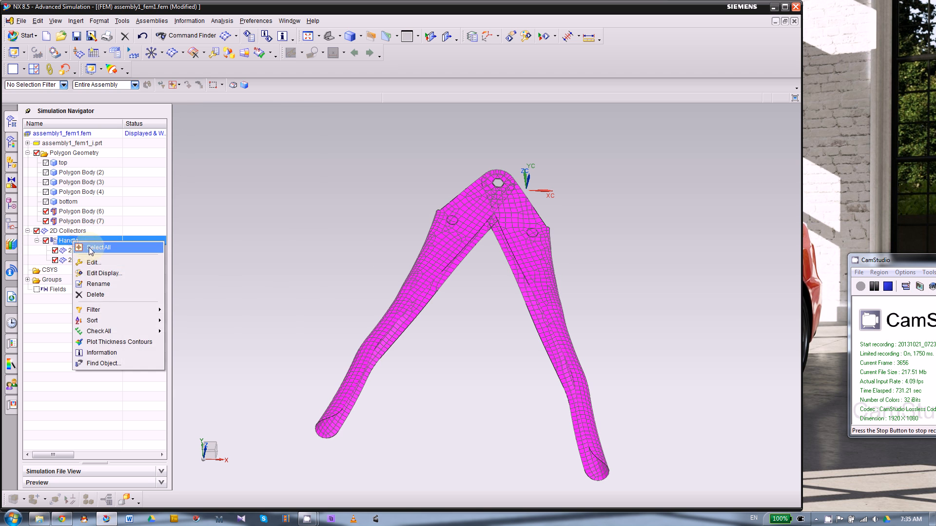
click(95, 272)
click(296, 136)
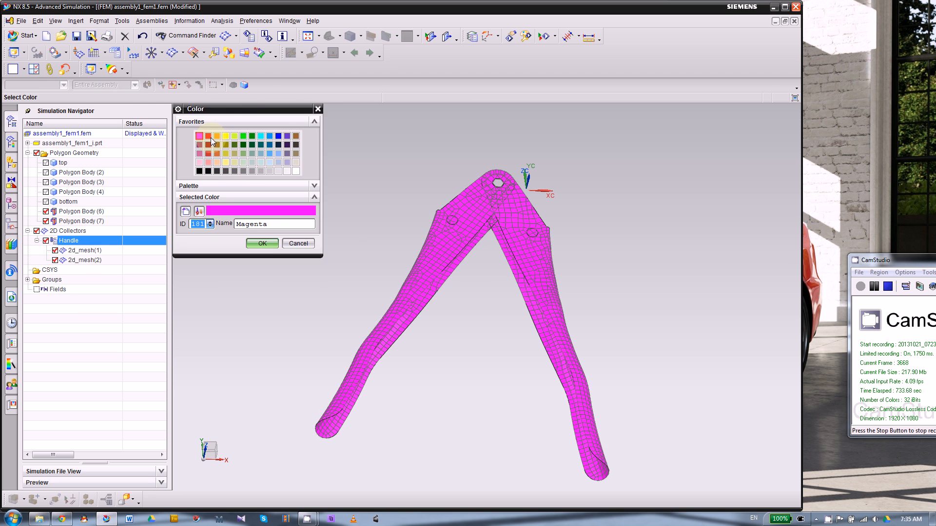
click(209, 136)
click(216, 136)
click(262, 243)
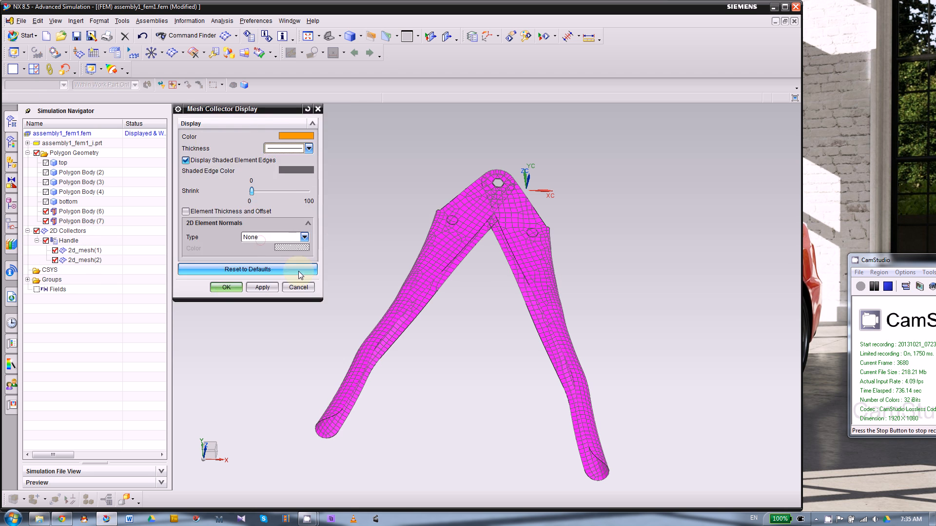
click(226, 287)
scroll(253, 304, down, 2)
scroll(402, 237, up, 2)
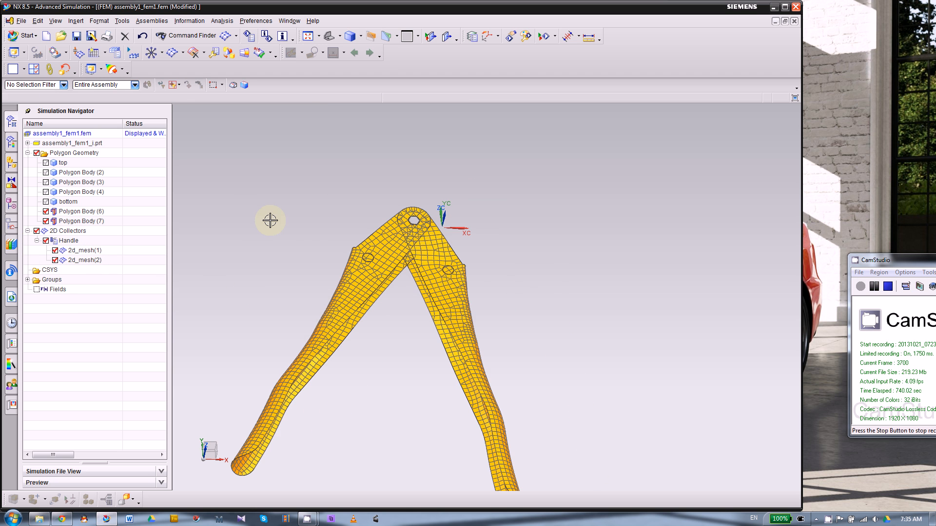
Hide the Polygon Body (6) and (7) midsurfaces together with all 2D collectors
click(46, 220)
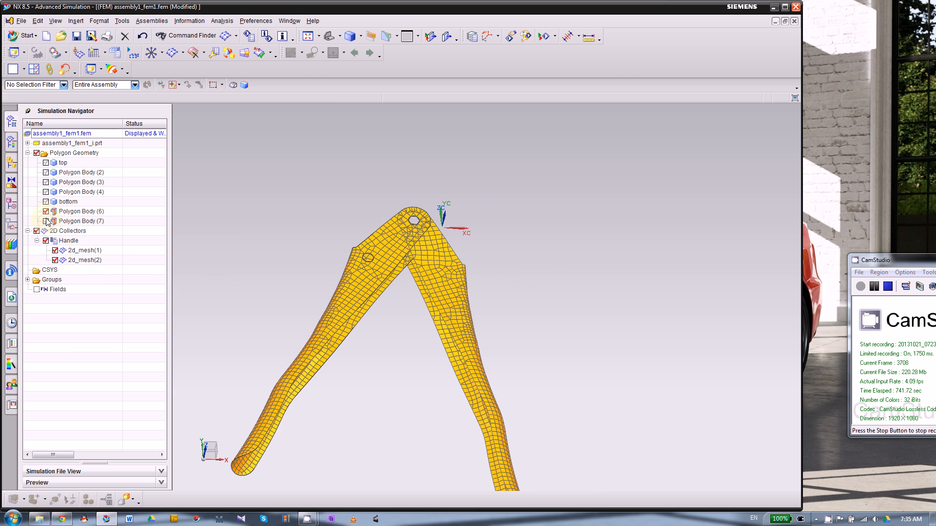
click(36, 231)
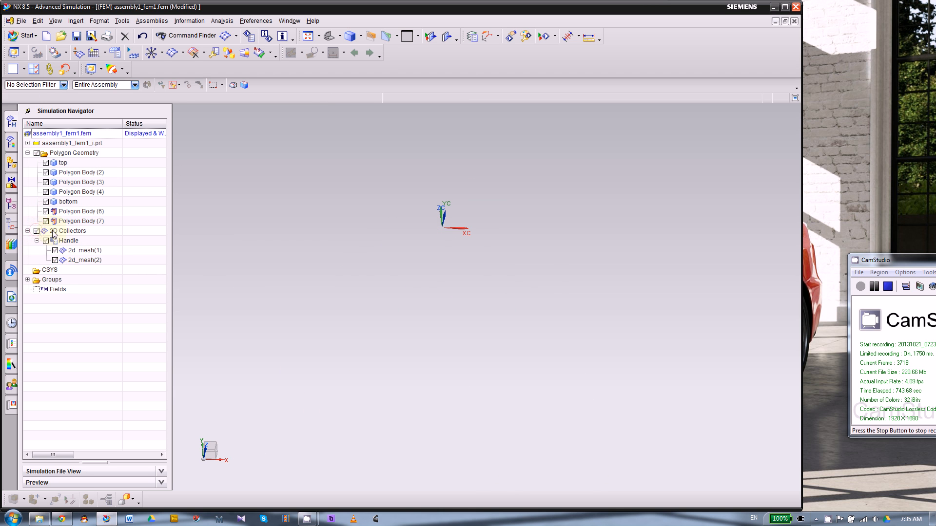
middle_drag(272, 235, 265, 227)
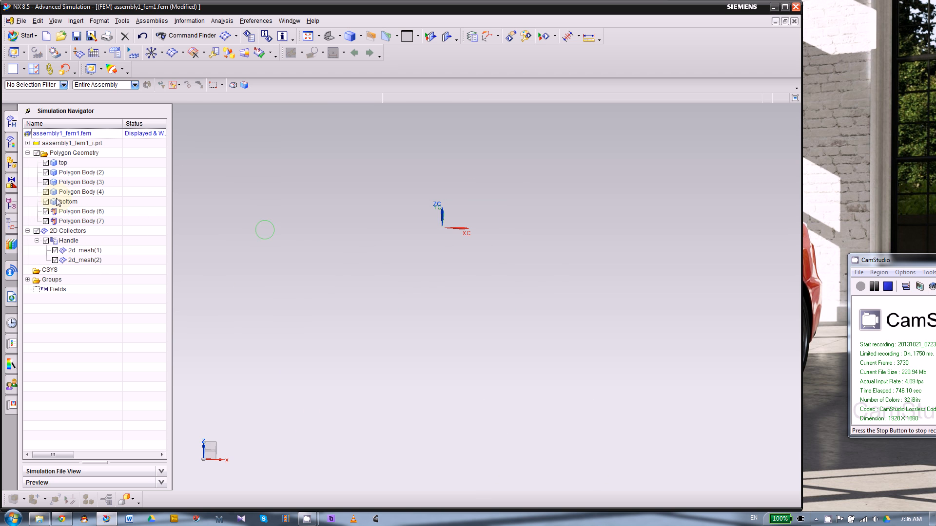
Show the top and bottom blade polygon bodies and turn the view so both are clearly seen at an angle
click(46, 162)
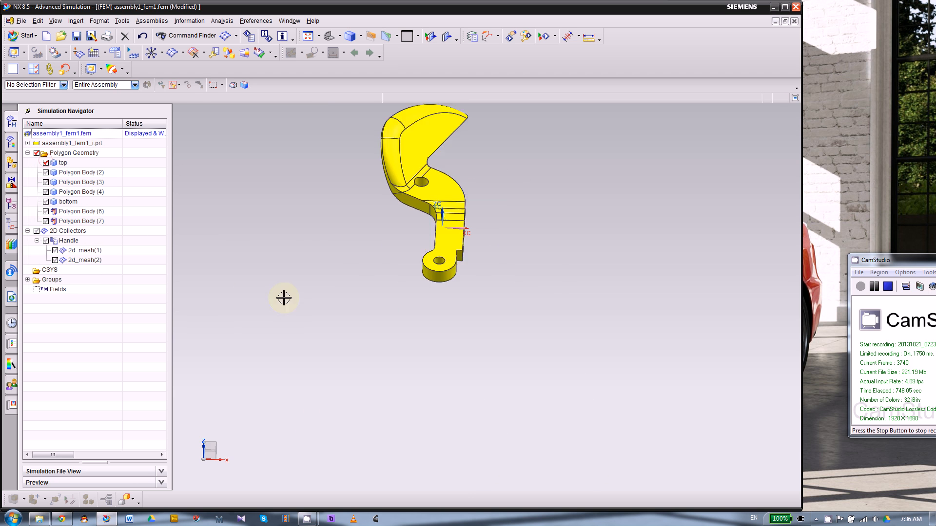
scroll(284, 296, down, 1)
click(46, 202)
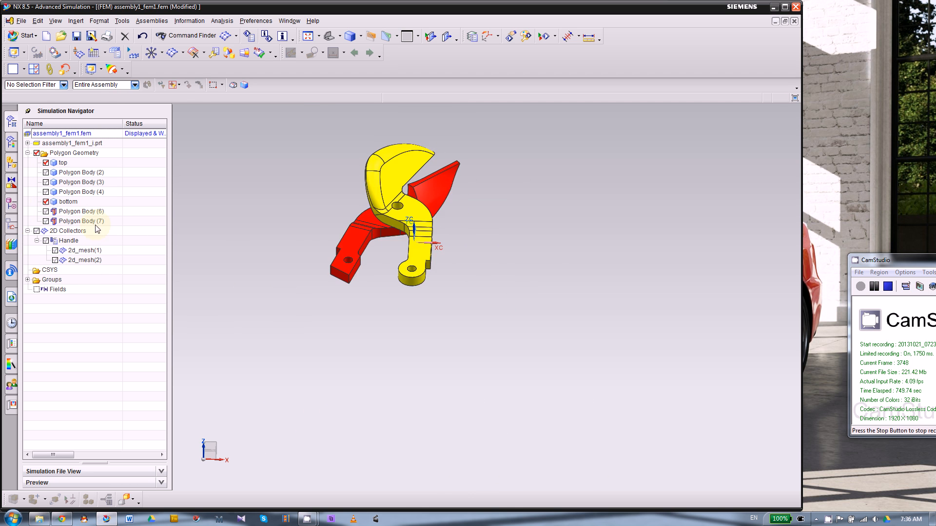
middle_drag(258, 257, 292, 247)
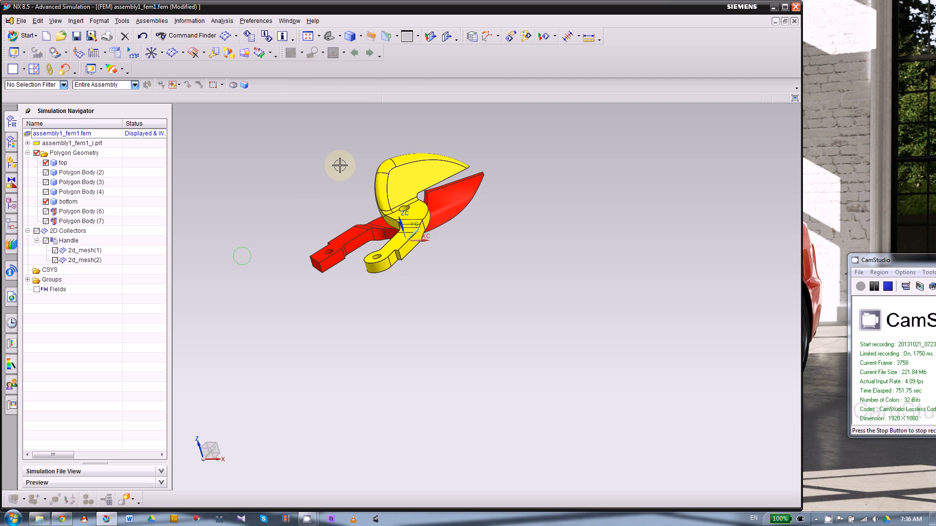
middle_drag(330, 148, 338, 165)
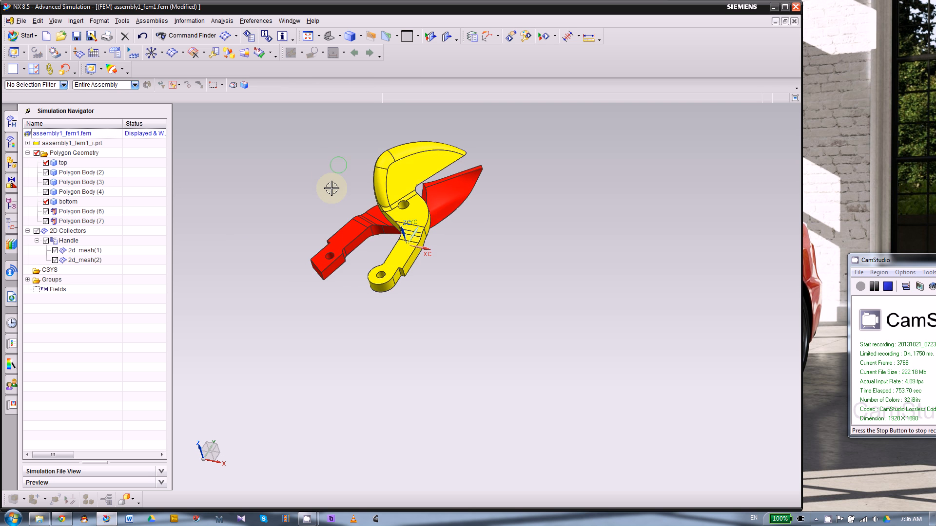
scroll(328, 185, up, 2)
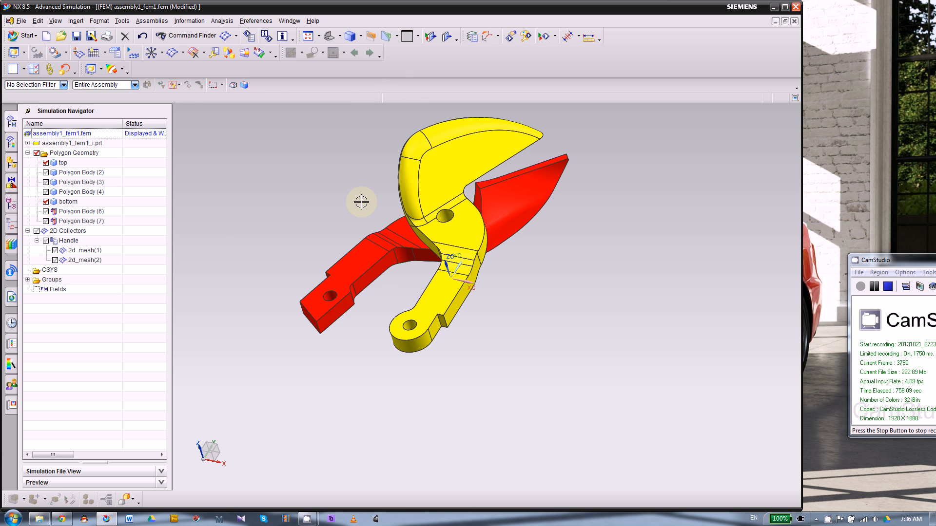
Start a 3D tetrahedral mesh and choose CTETRA(10) as its element type
click(185, 56)
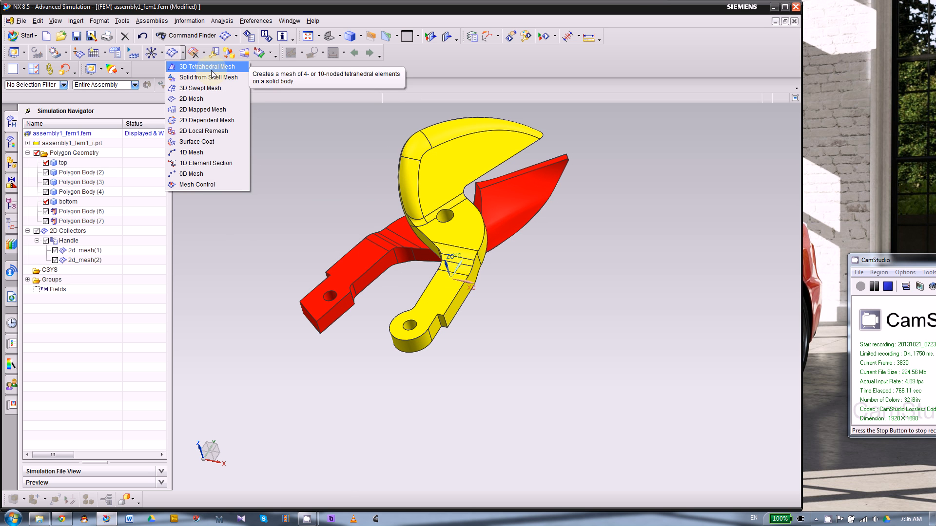
click(199, 66)
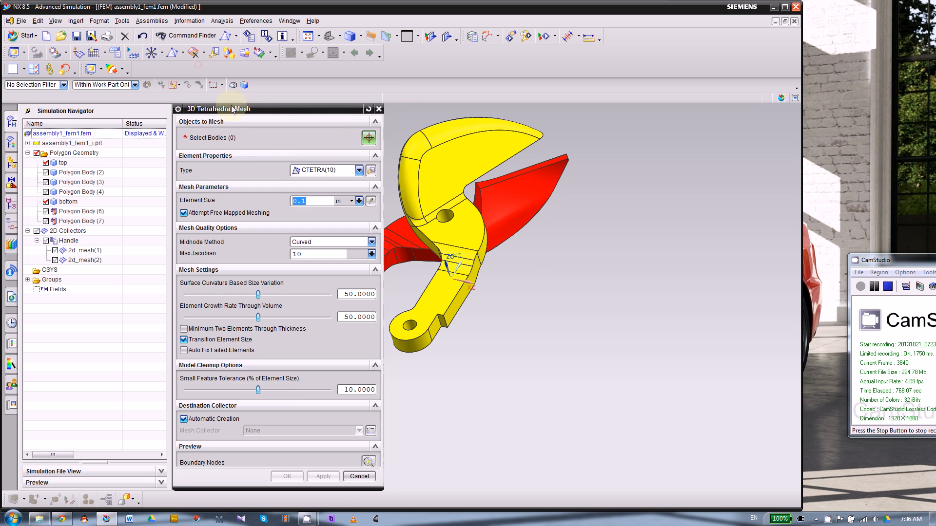
click(322, 170)
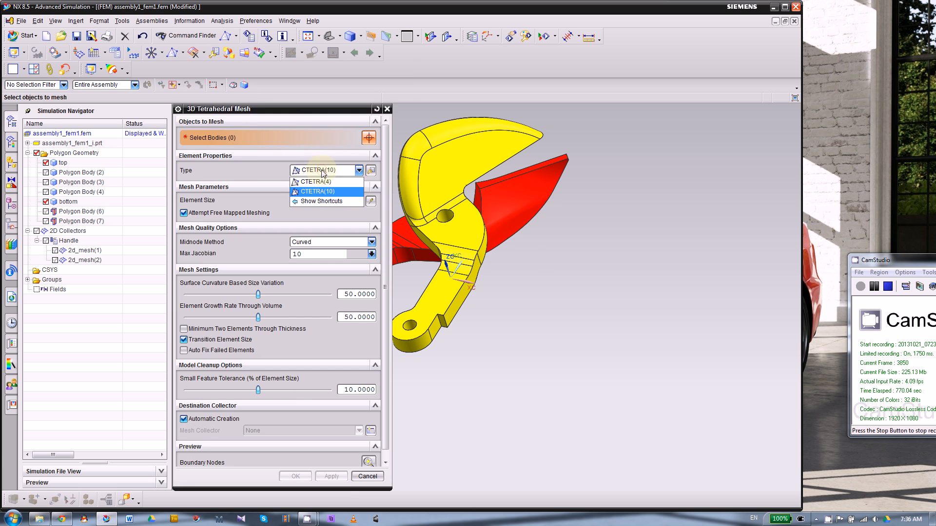
click(244, 165)
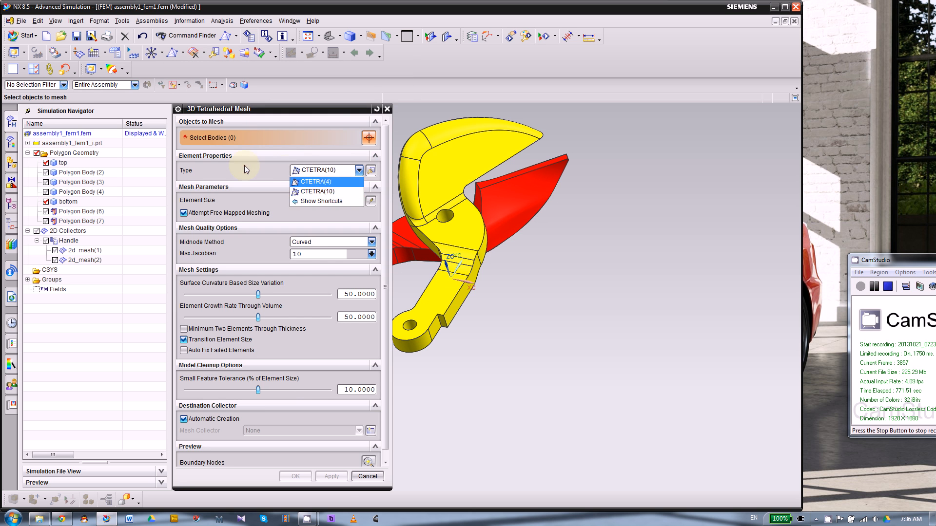
click(298, 173)
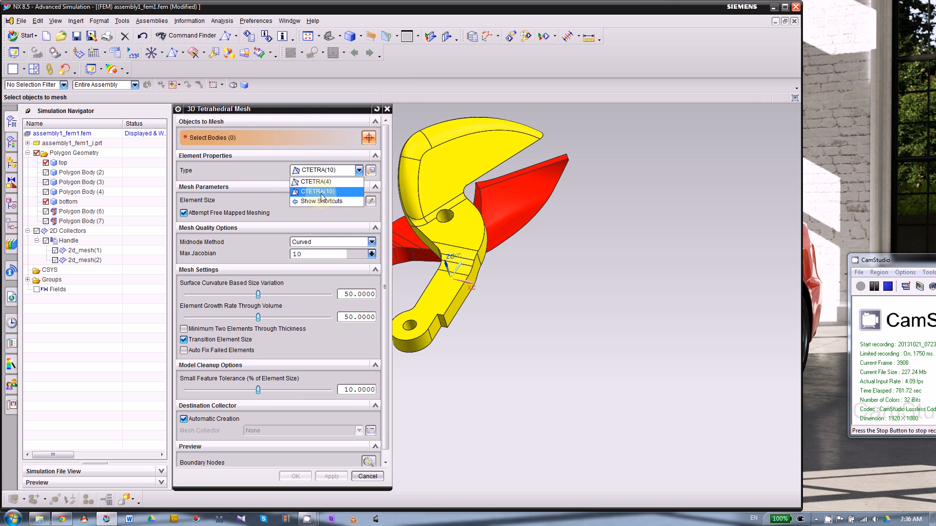
click(321, 194)
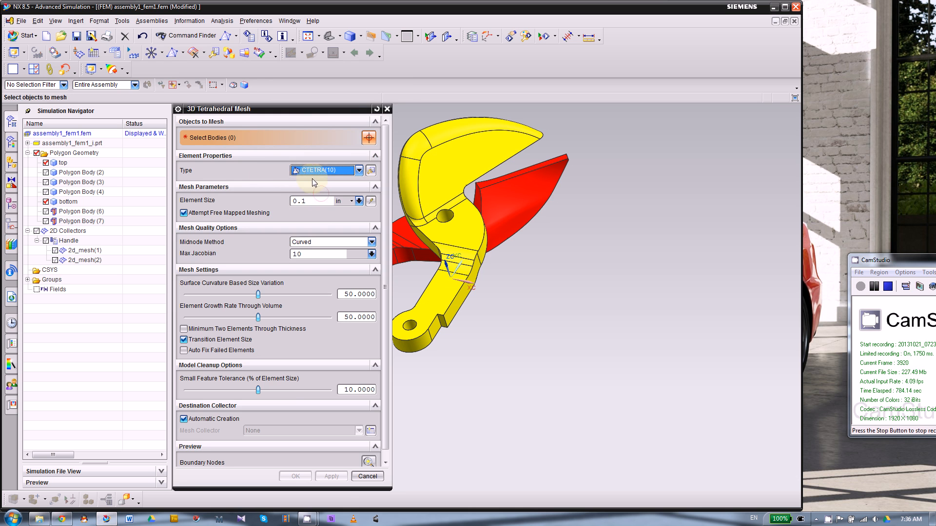
Mesh the top blade body with CTETRA(10) tetrahedra at 0.1 in element size, using the Curved midnode method
click(320, 200)
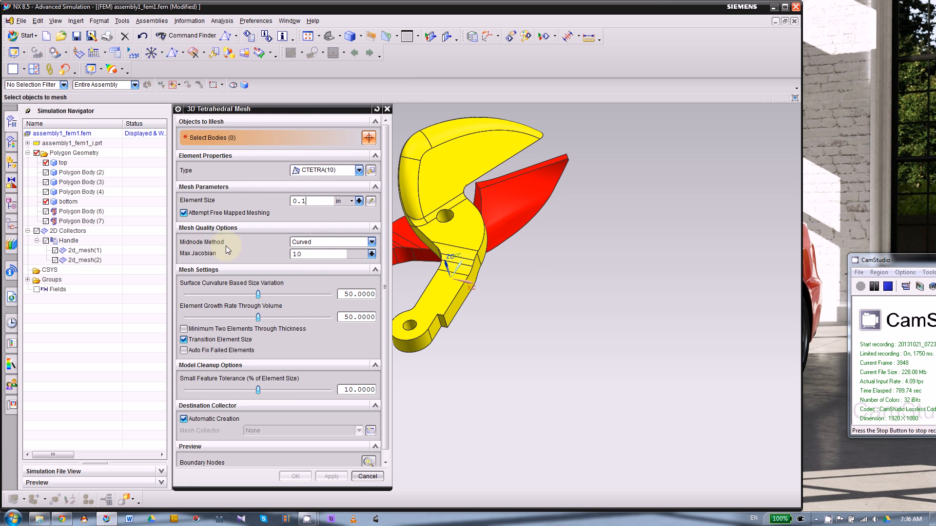
click(302, 243)
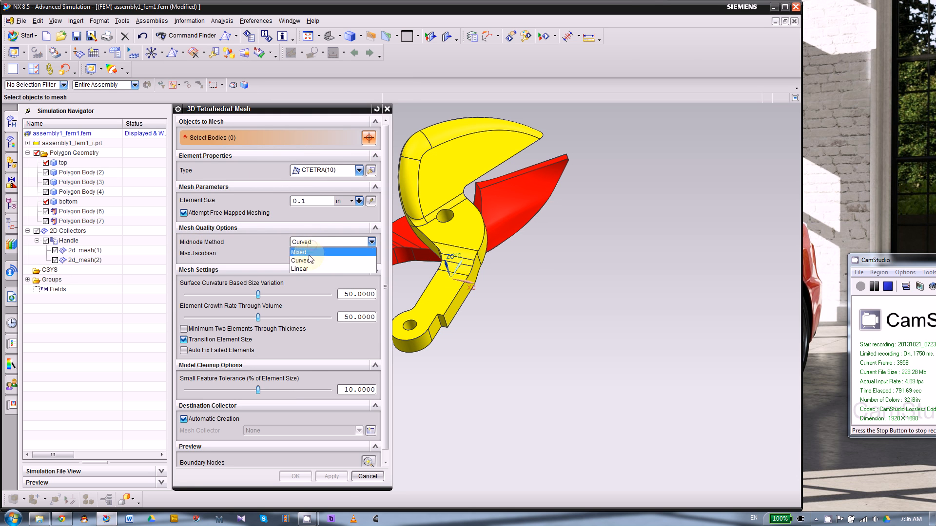
click(308, 262)
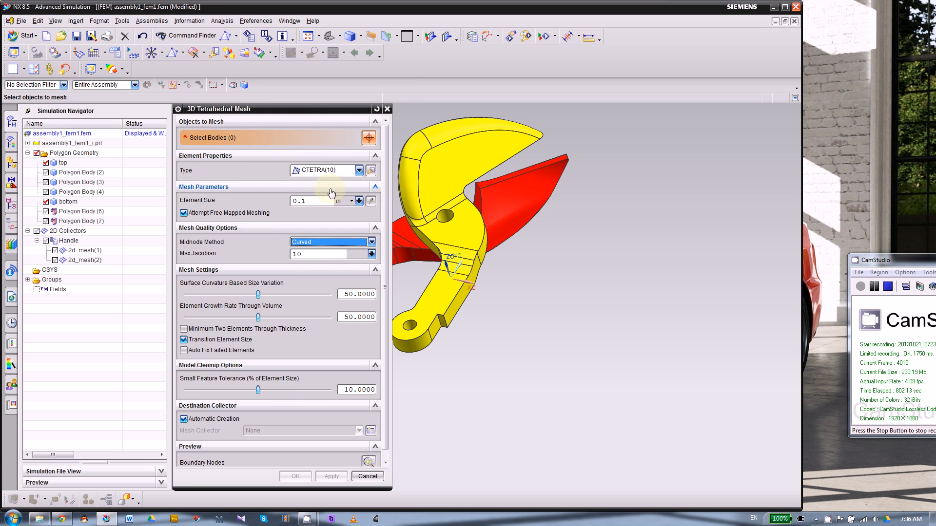
scroll(707, 318, down, 3)
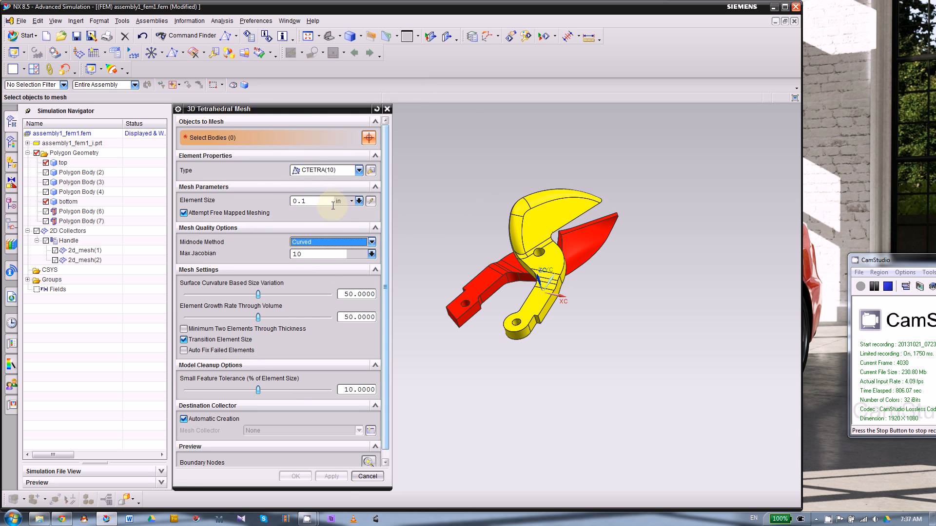
scroll(589, 259, up, 2)
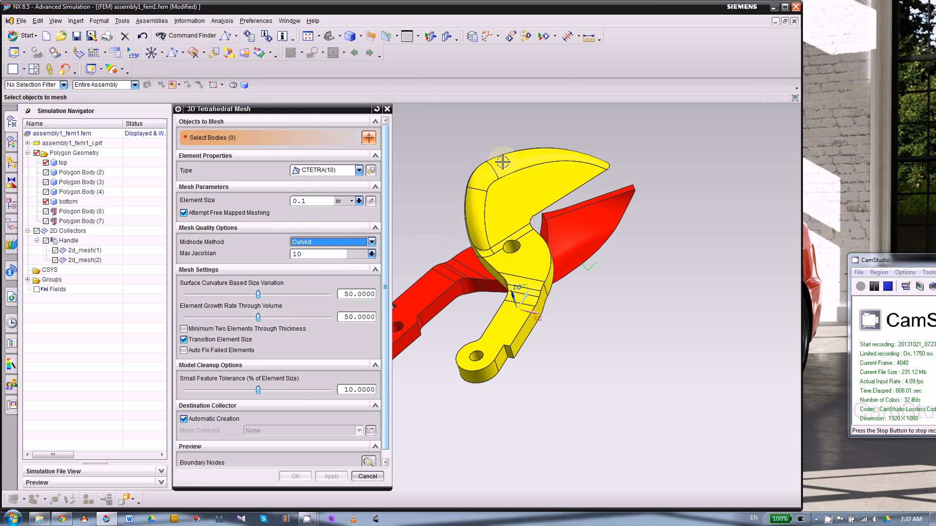
click(513, 193)
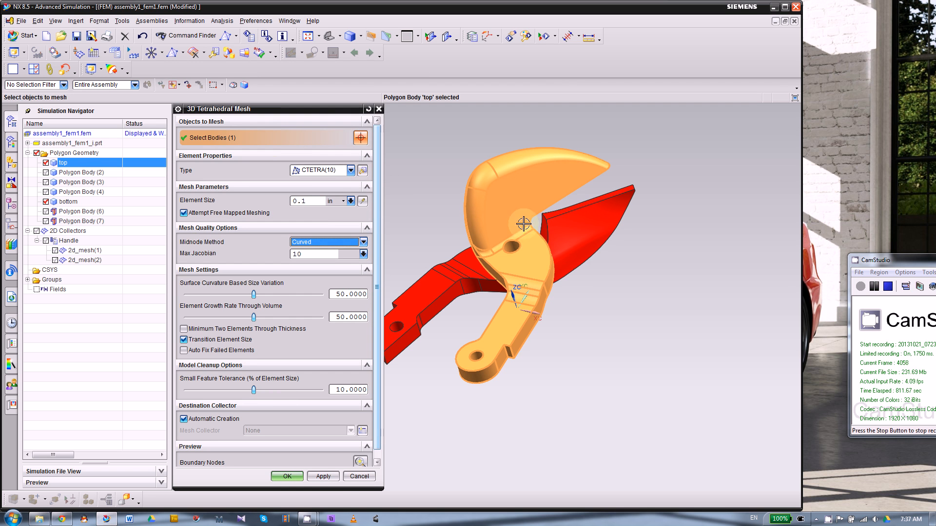
click(322, 476)
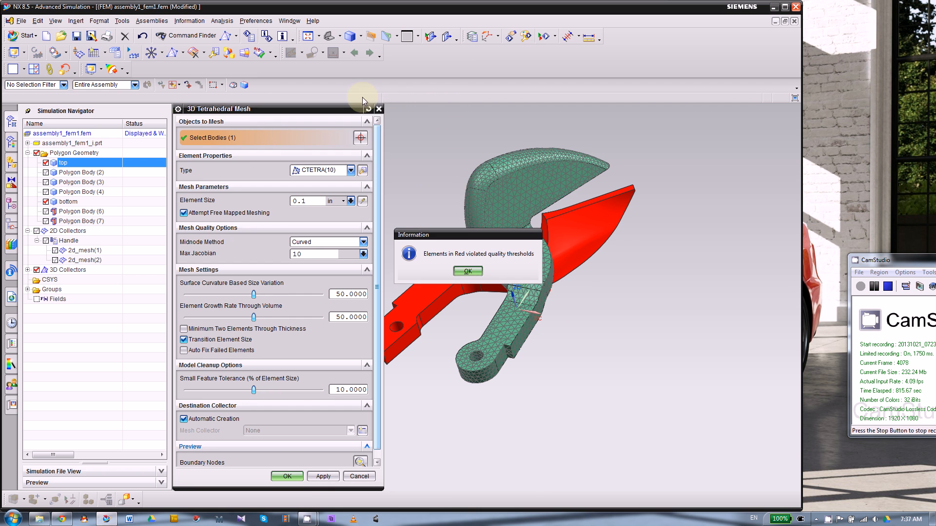
drag(459, 238, 418, 126)
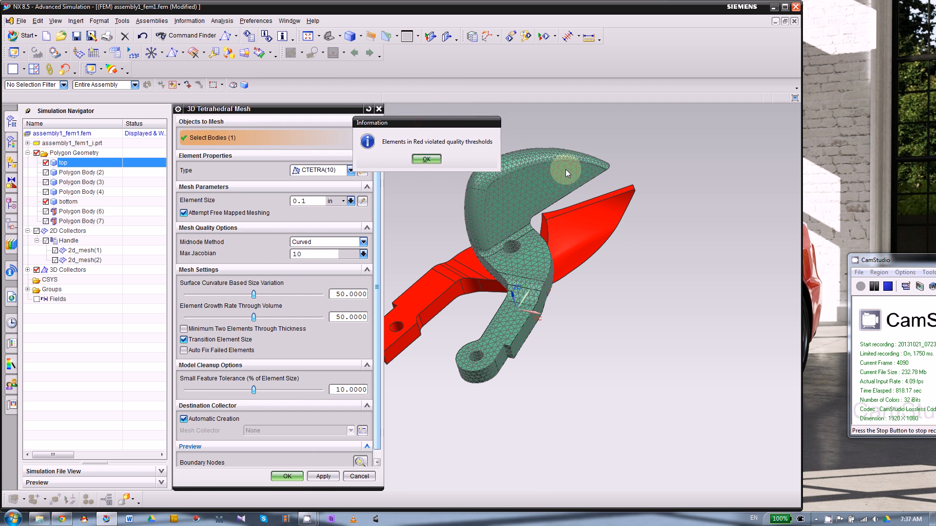
click(426, 159)
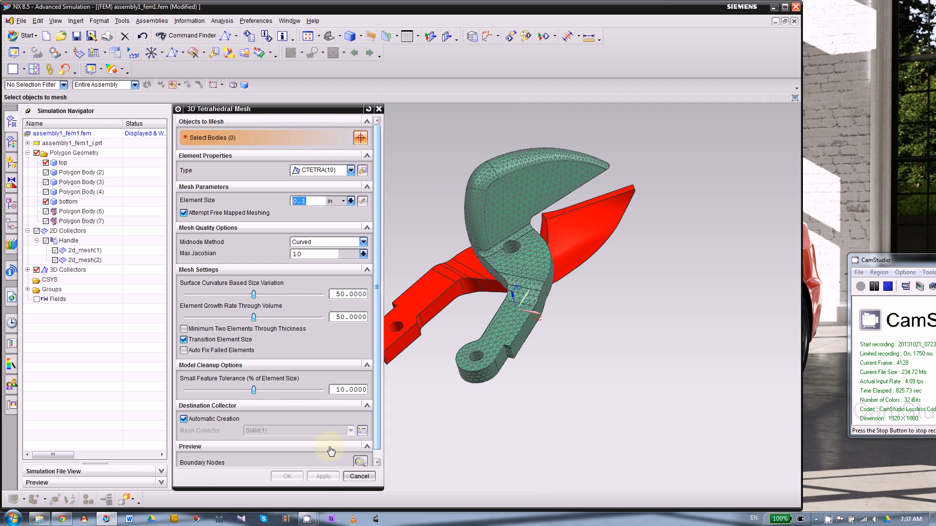
Mesh the bottom blade body with the same CTETRA(10) settings and 0.1 in element size, and finish the meshing command
click(569, 232)
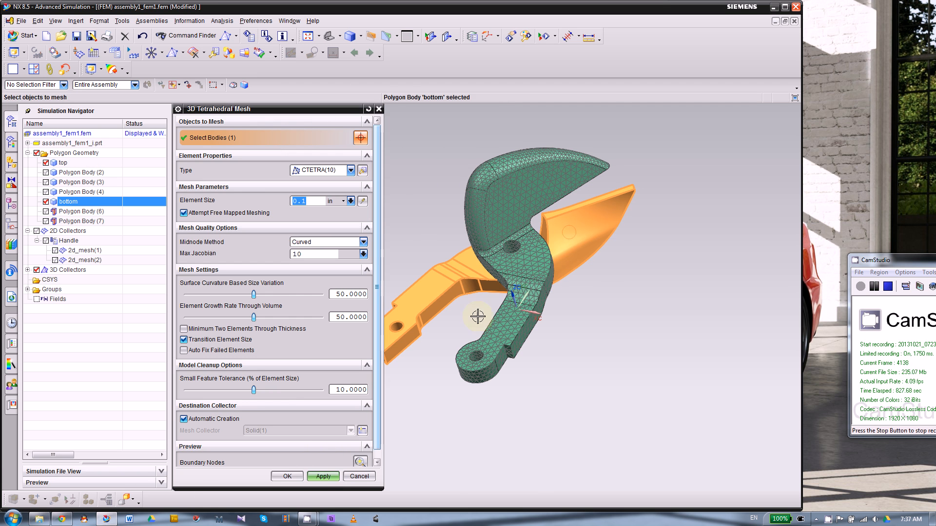
click(323, 480)
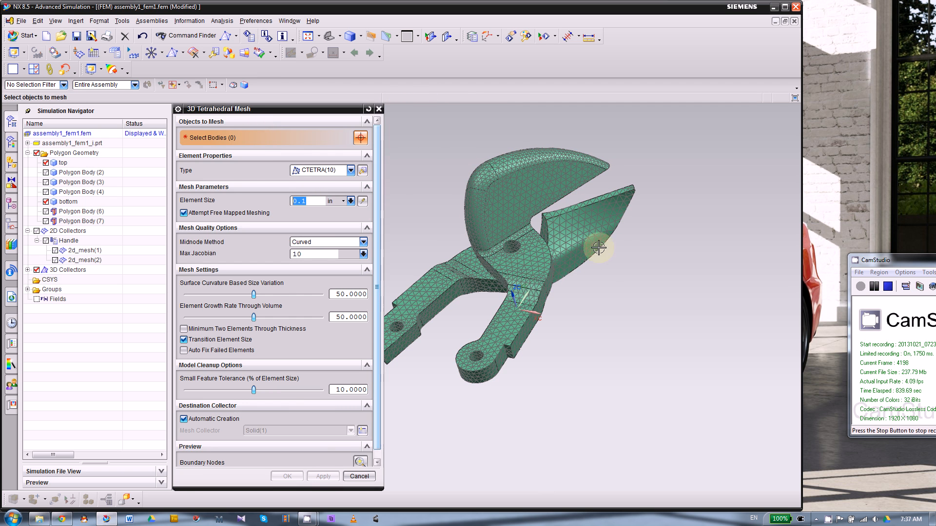
click(360, 477)
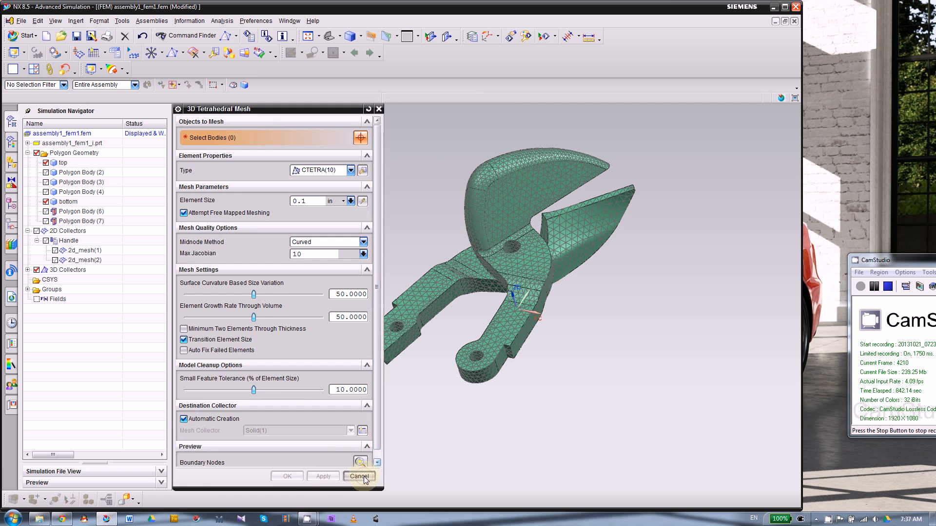
Expand the 3D collectors, identify each blade's mesh, and move 3d_mesh(2) into the Solid(1) collector
click(28, 270)
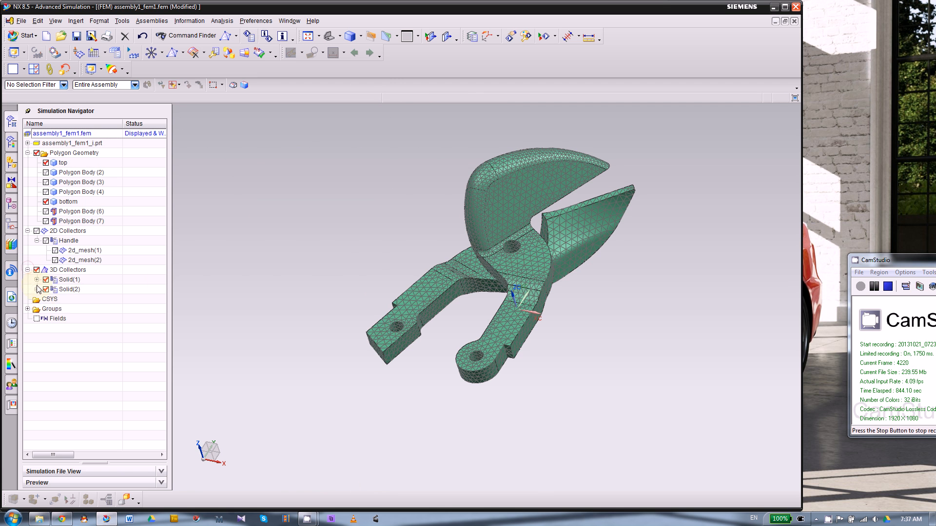
click(36, 280)
click(36, 300)
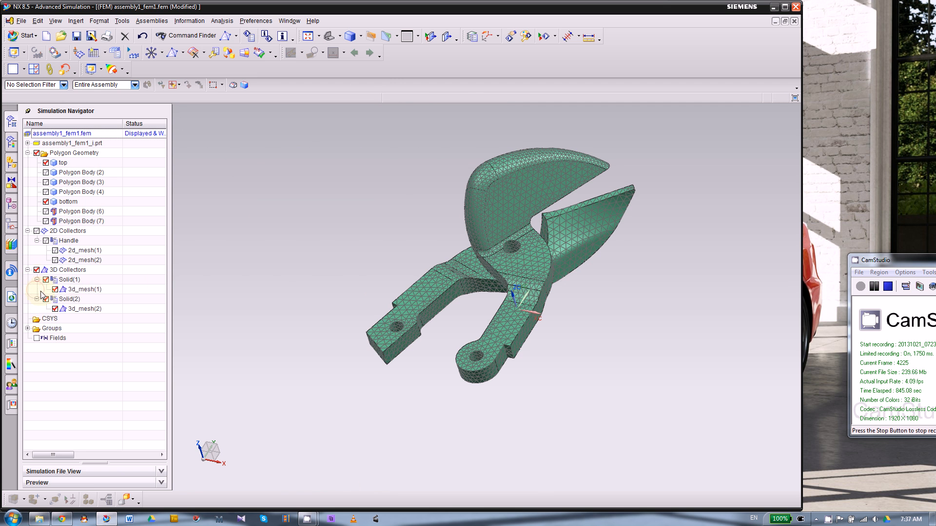
click(86, 290)
click(79, 310)
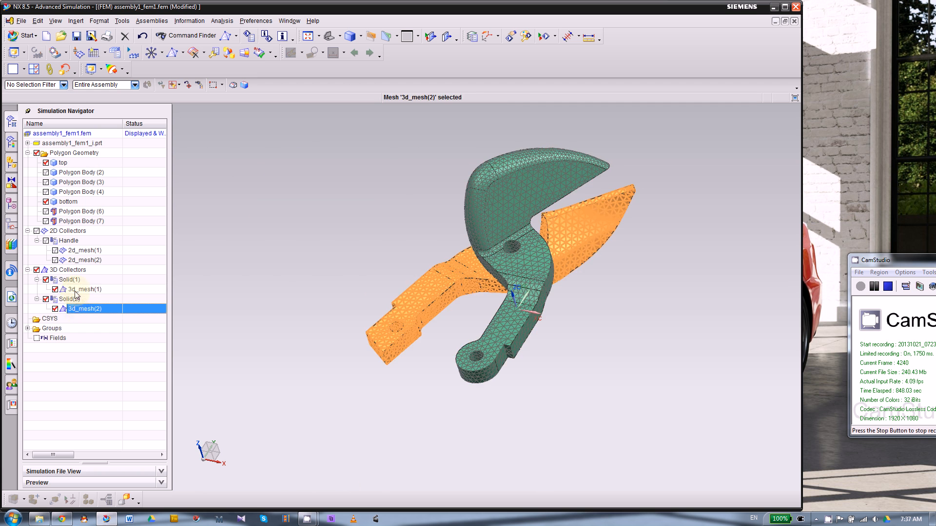
click(86, 289)
drag(88, 309, 91, 288)
click(68, 280)
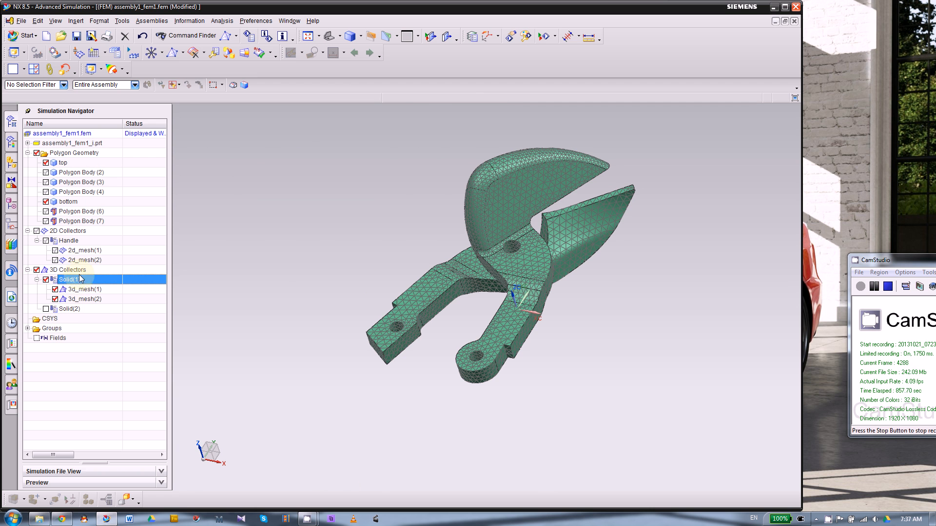
Delete the empty Solid(2) collector and rename Solid(1) as blades
right_click(83, 311)
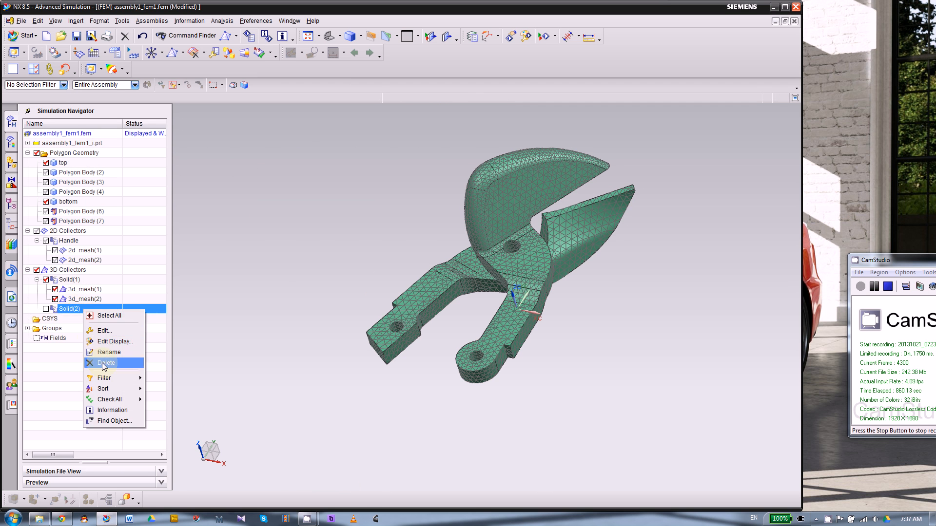
click(104, 363)
click(98, 281)
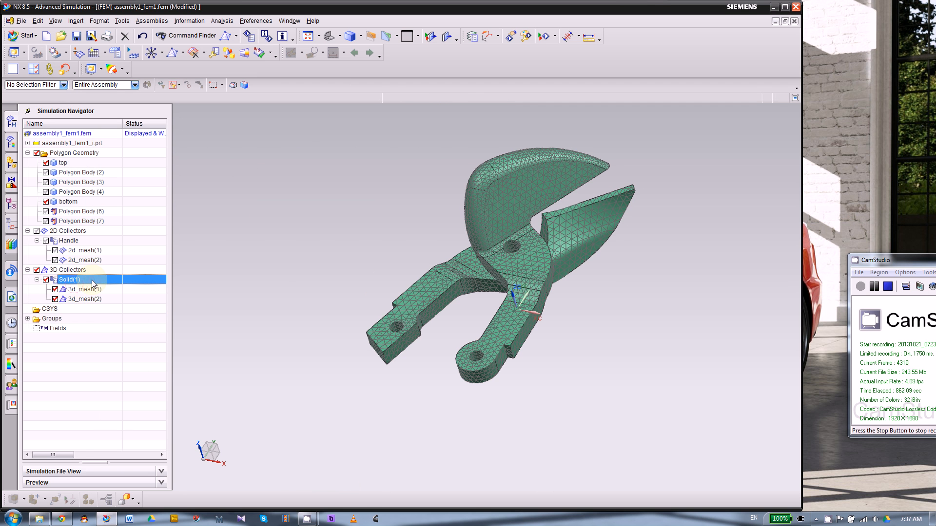
click(98, 280)
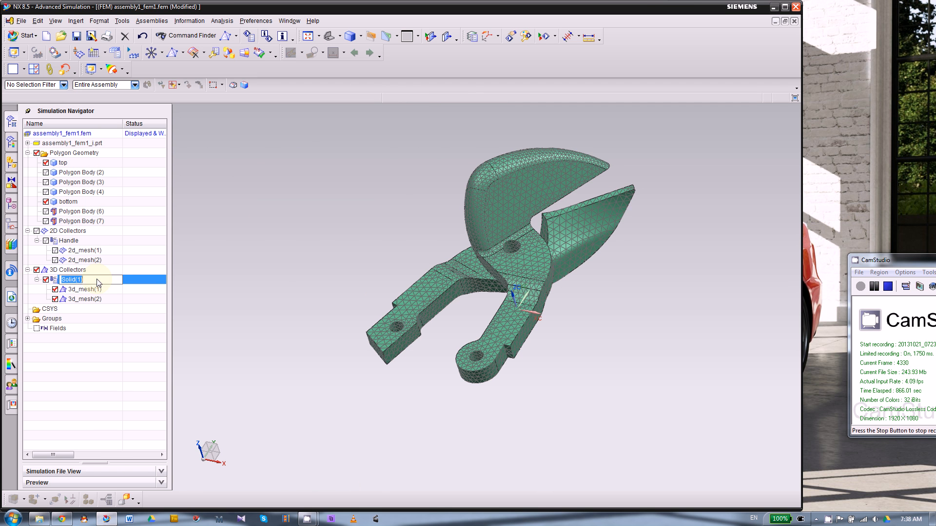
text(bal)
click(236, 282)
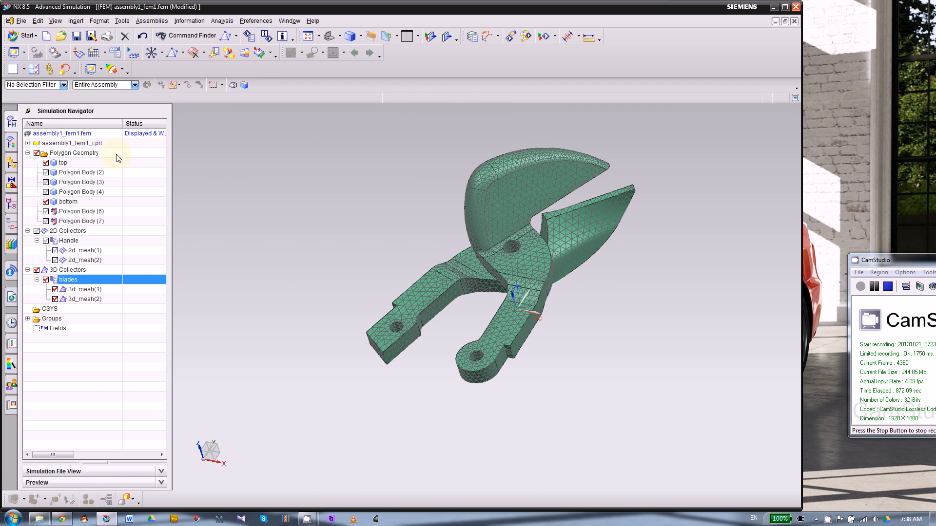
Undo the 3D collector changes and the bottom blade's tetrahedral mesh
click(143, 36)
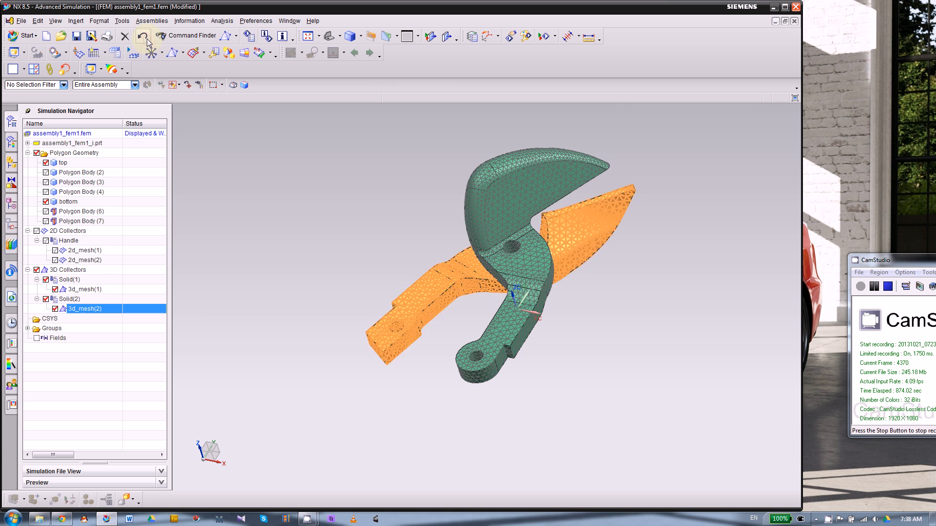
click(146, 39)
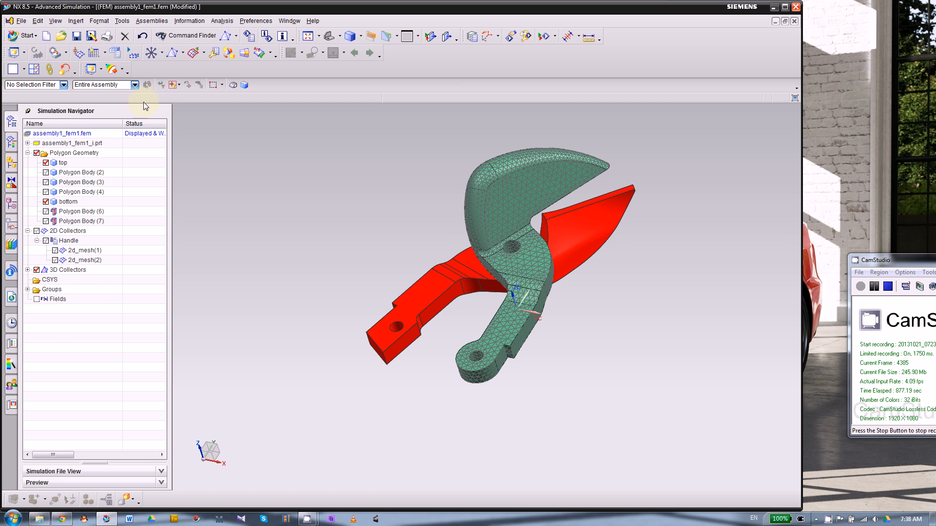
Create a 3D tetrahedral mesh on the bottom blade body with CTETRA(10) elements of 0.1 in in its own collector
click(151, 53)
click(597, 240)
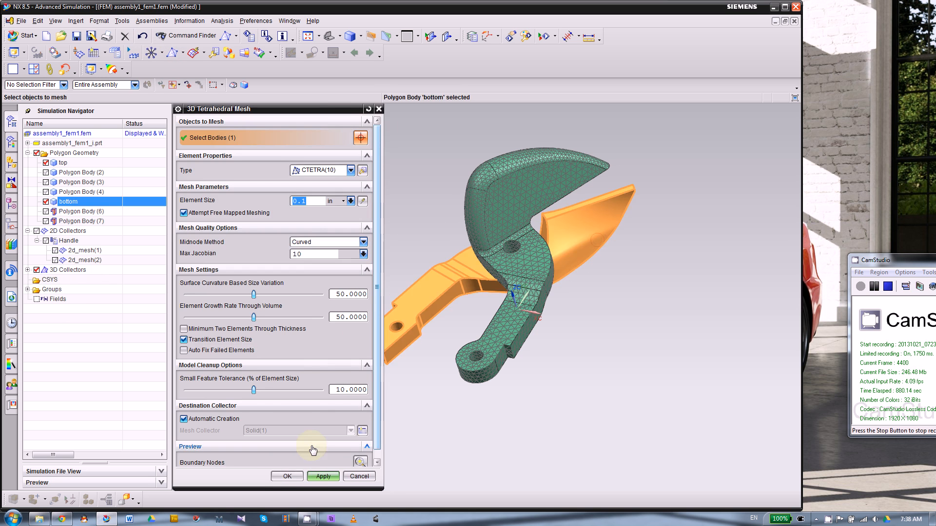
click(323, 476)
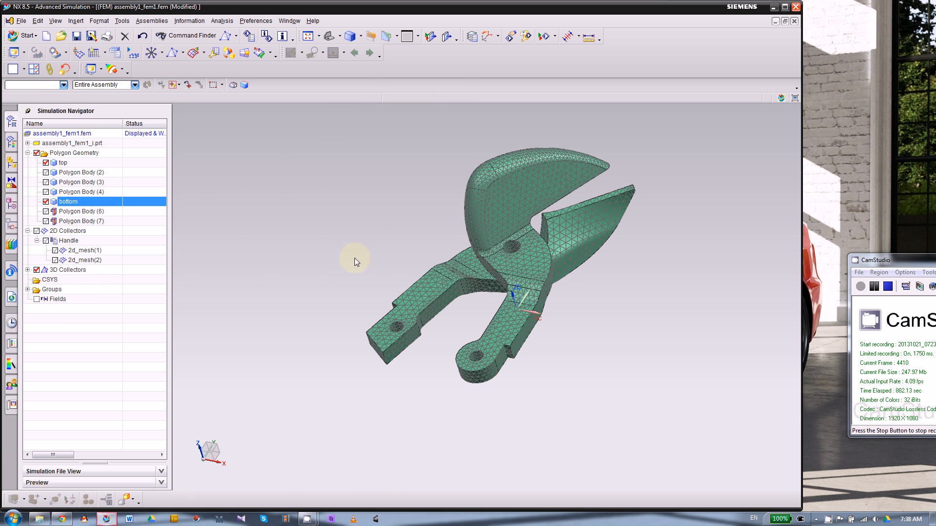
Set the display color of the Solid(1) mesh collector, holding the top blade mesh, to Red
click(28, 270)
click(37, 279)
right_click(67, 279)
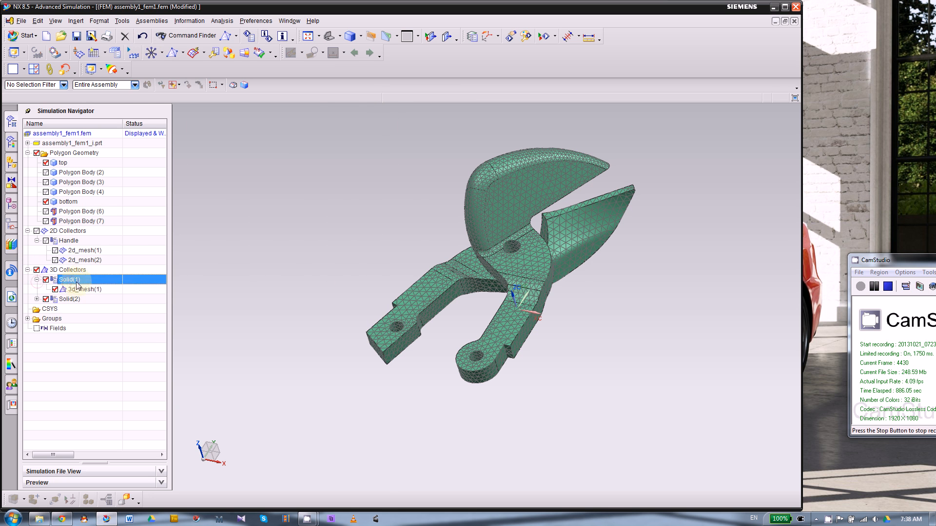
click(102, 312)
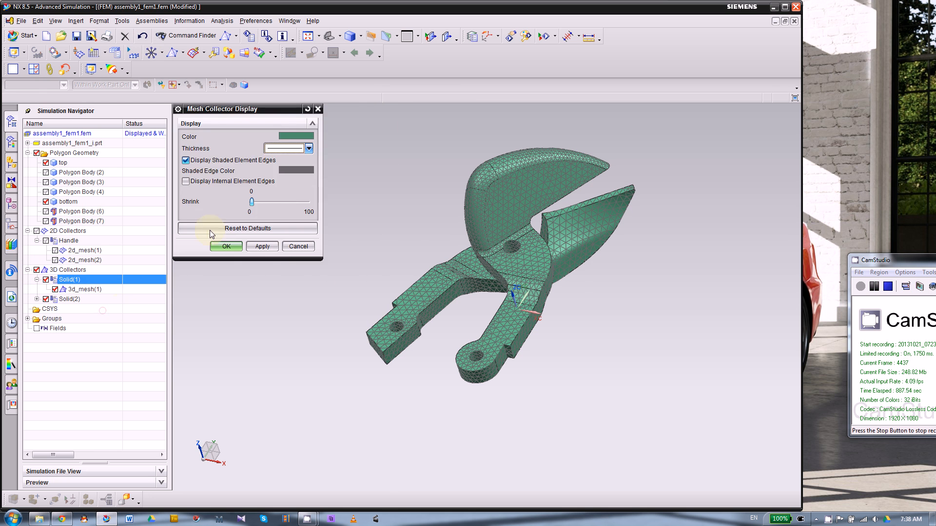
click(296, 136)
click(208, 137)
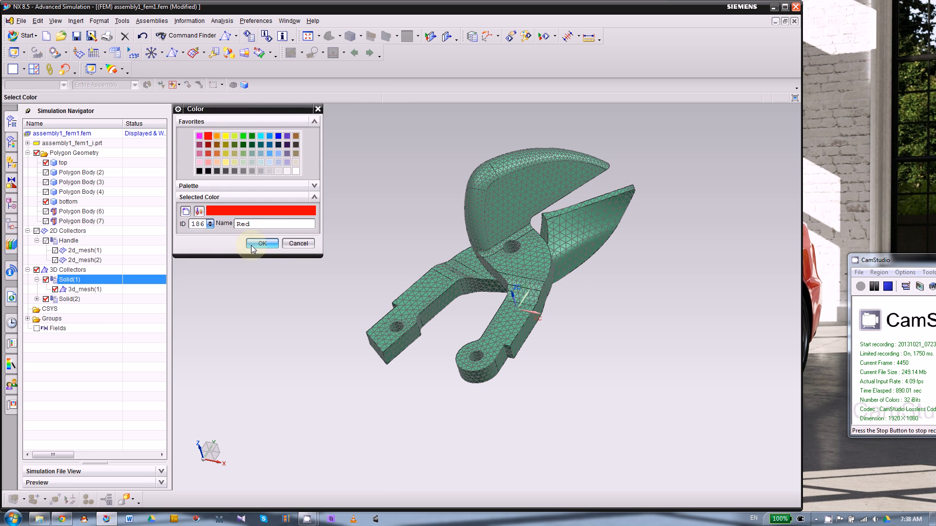
click(262, 243)
click(226, 246)
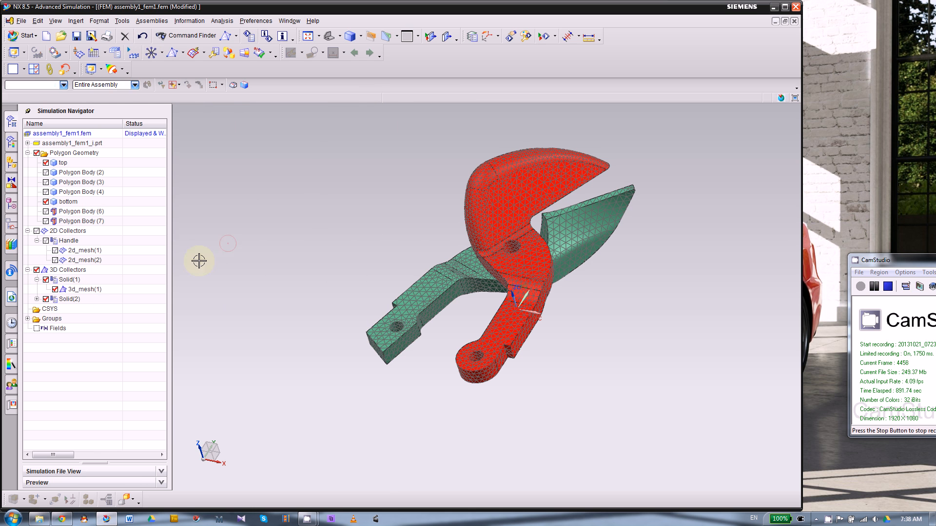
Set the display color of the Solid(2) mesh collector to Magenta
right_click(77, 299)
click(97, 328)
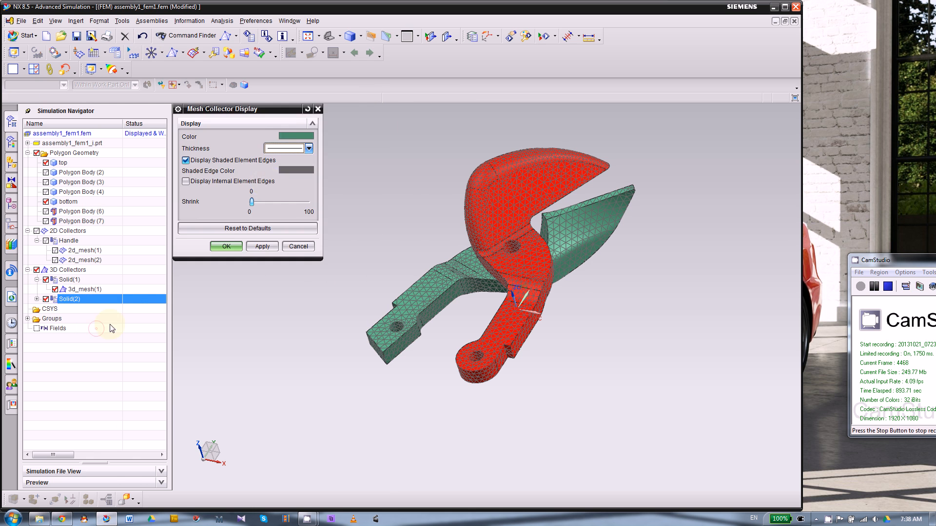
click(288, 138)
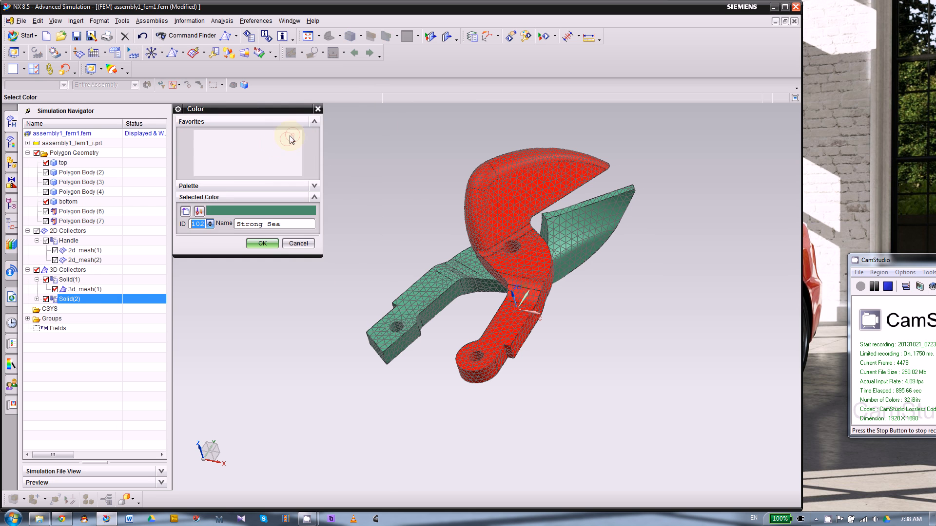
click(199, 136)
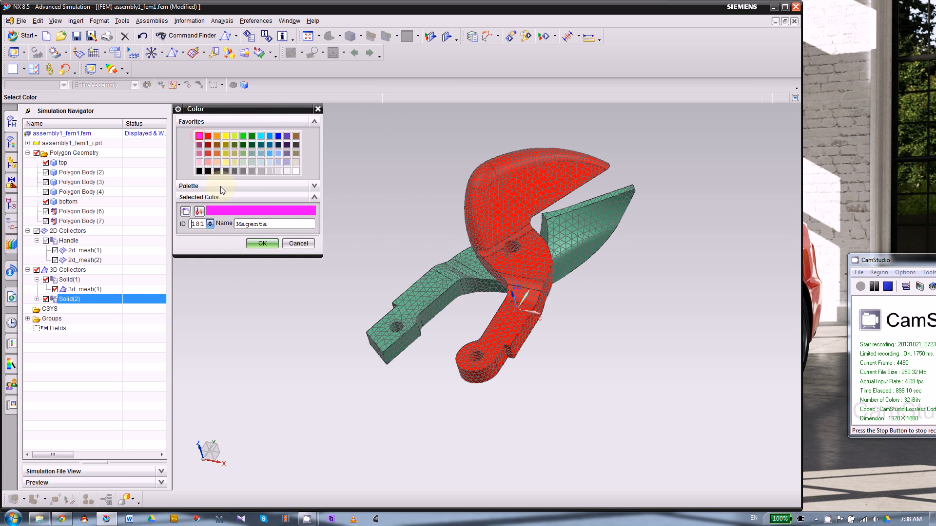
click(262, 243)
click(226, 246)
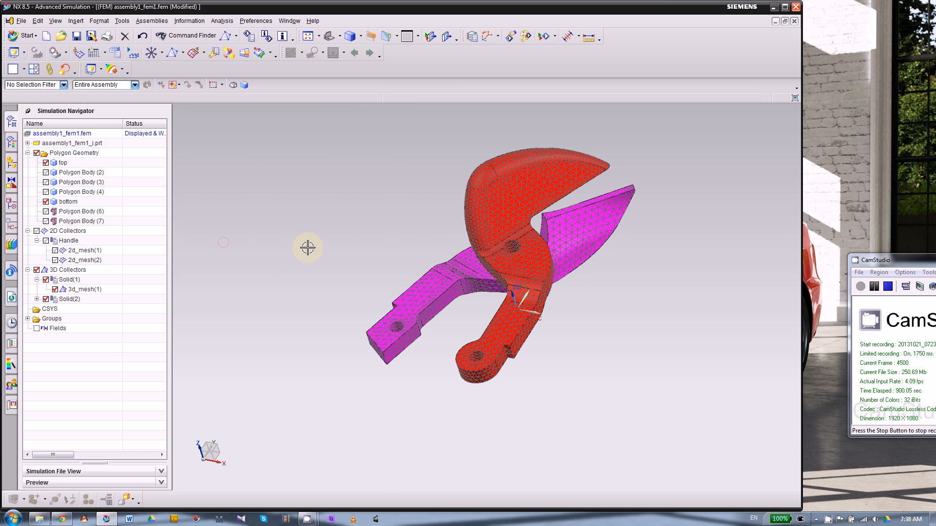
Show the 2D collectors again and view the handle and blade meshes together as the full cutter assembly
middle_drag(308, 247, 333, 285)
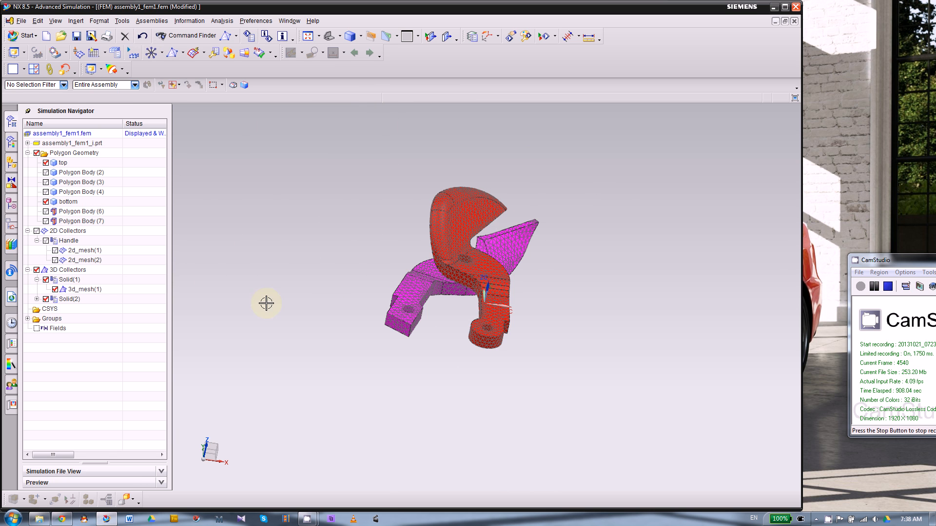
click(36, 232)
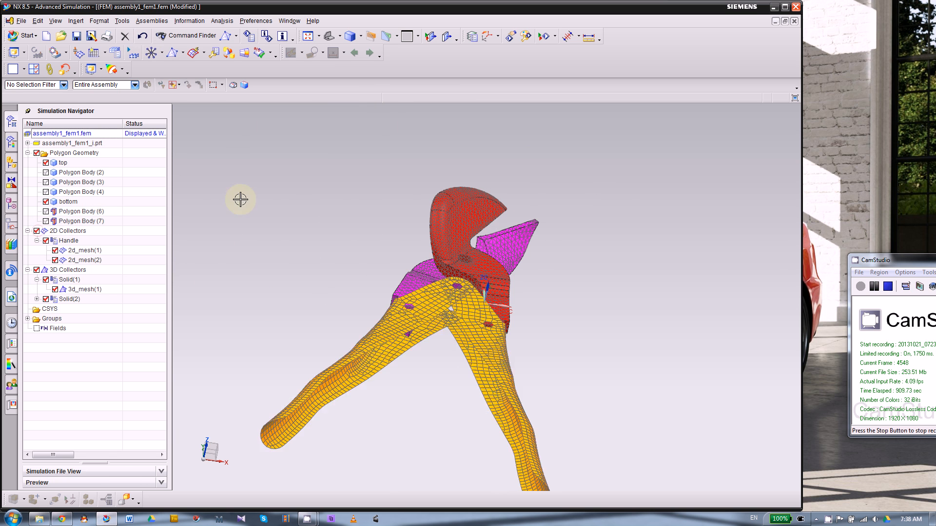
scroll(307, 196, down, 2)
middle_drag(306, 204, 286, 213)
scroll(285, 209, up, 1)
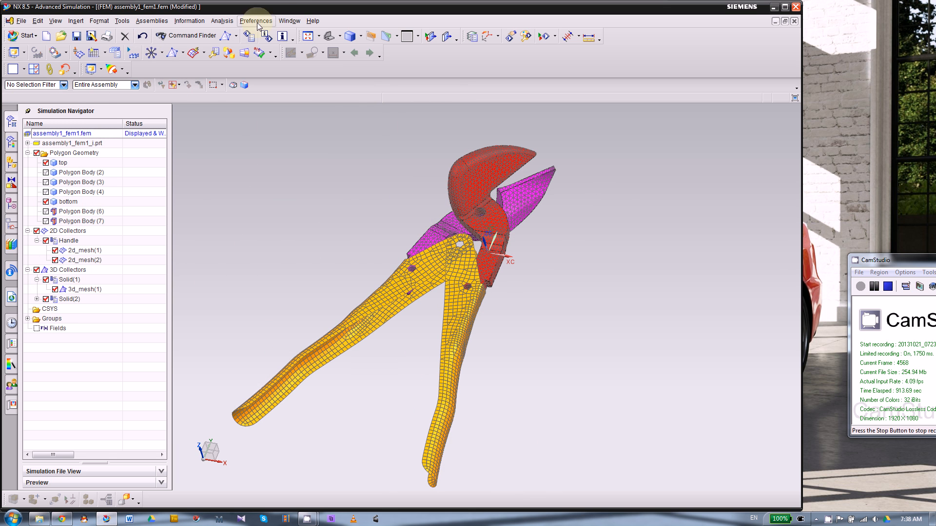
Examine the meshes up close around the pivot and pin holes where the handles meet the blades
click(289, 21)
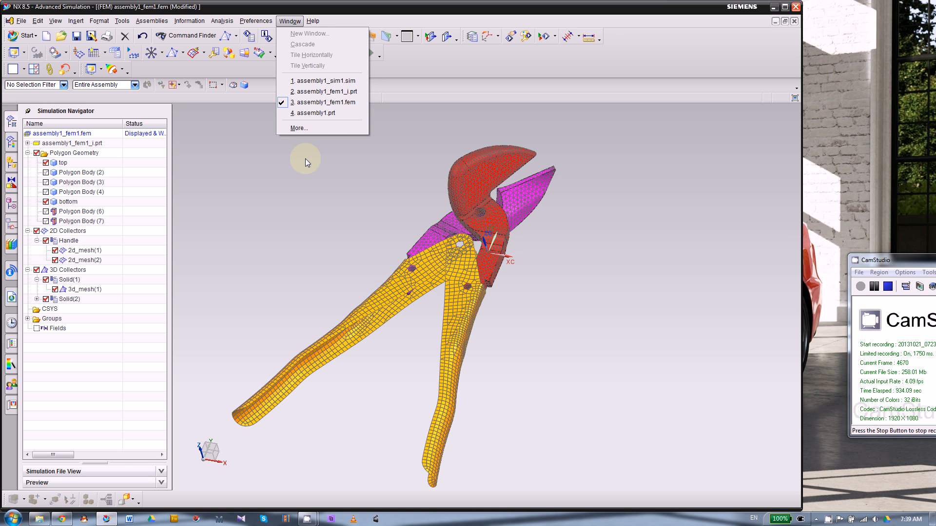
click(317, 188)
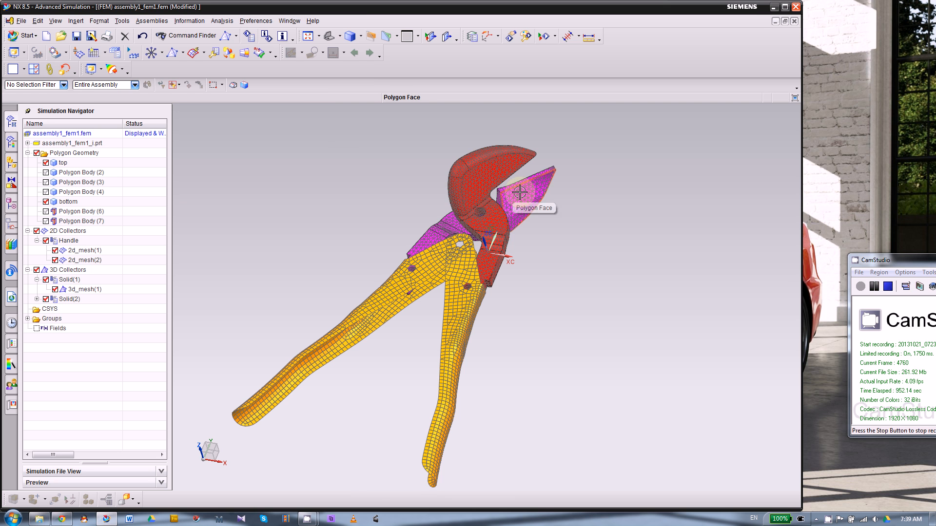
middle_drag(355, 204, 365, 205)
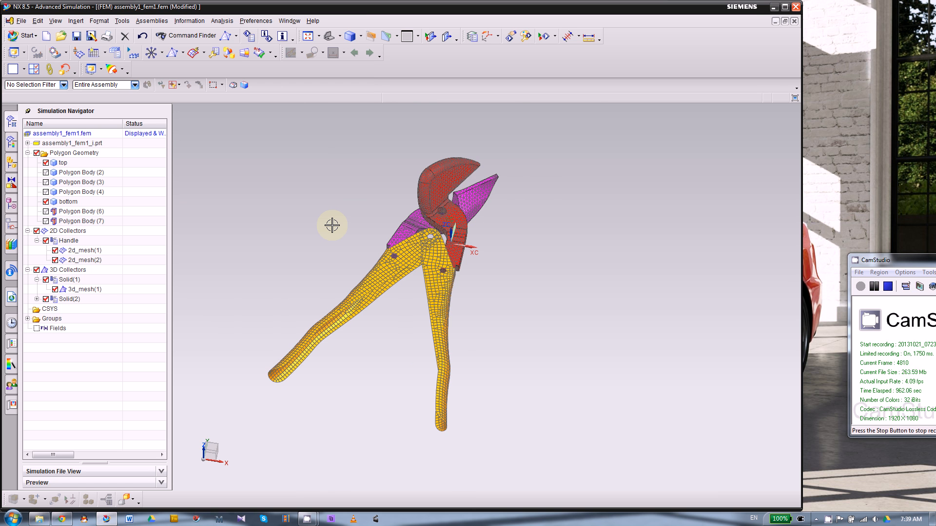
scroll(419, 239, up, 6)
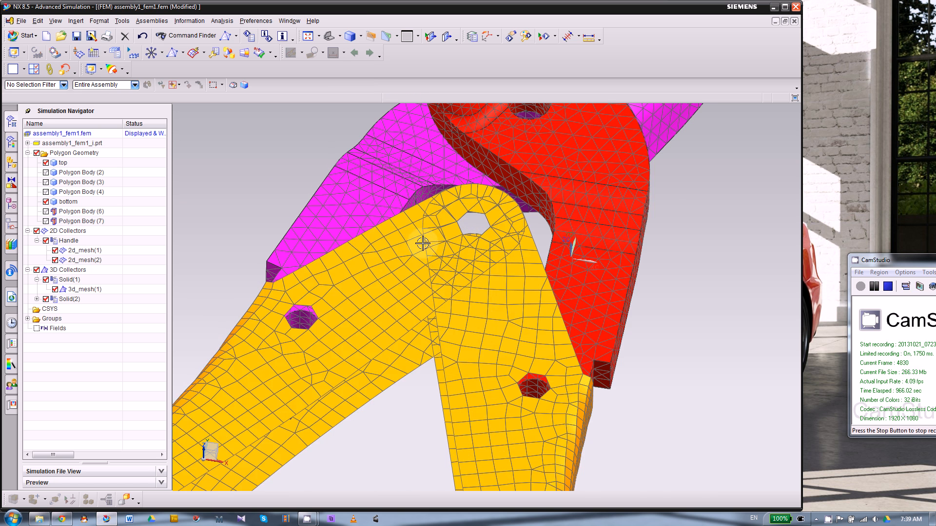
middle_drag(423, 243, 451, 245)
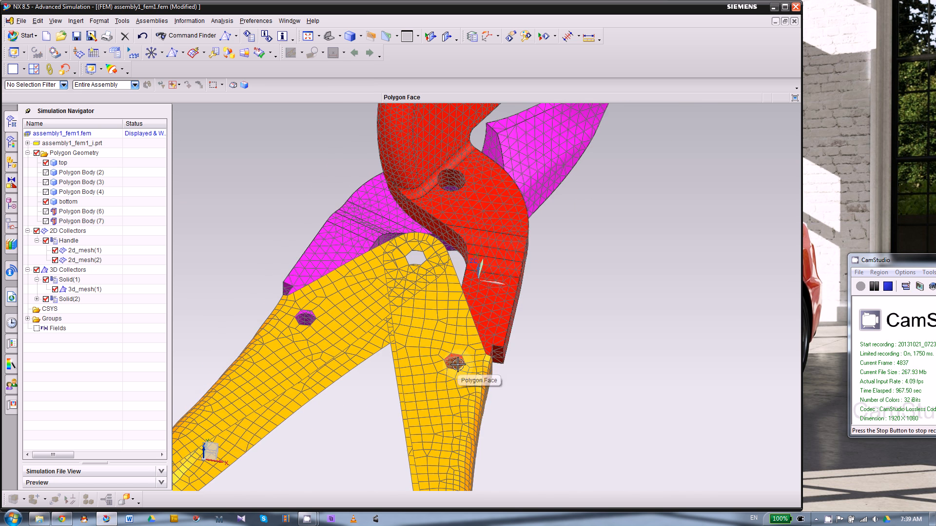
scroll(533, 238, down, 5)
scroll(560, 258, up, 2)
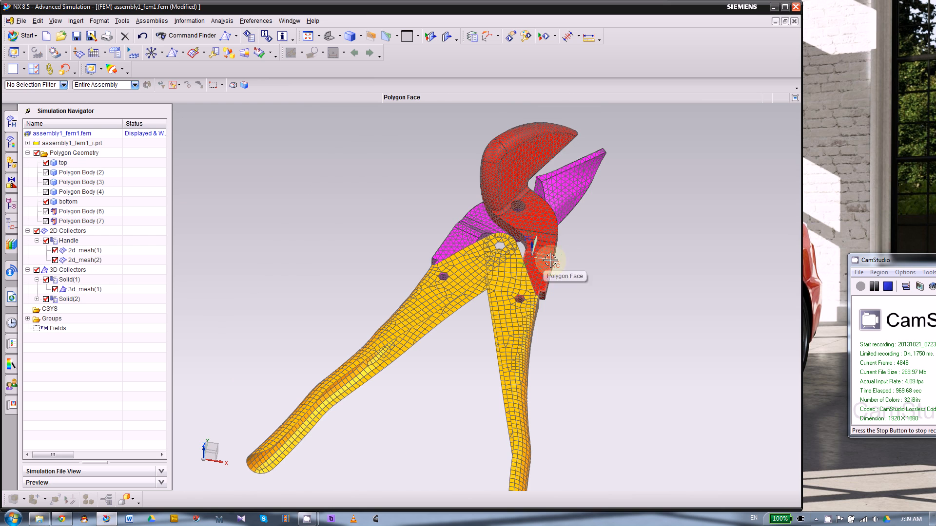